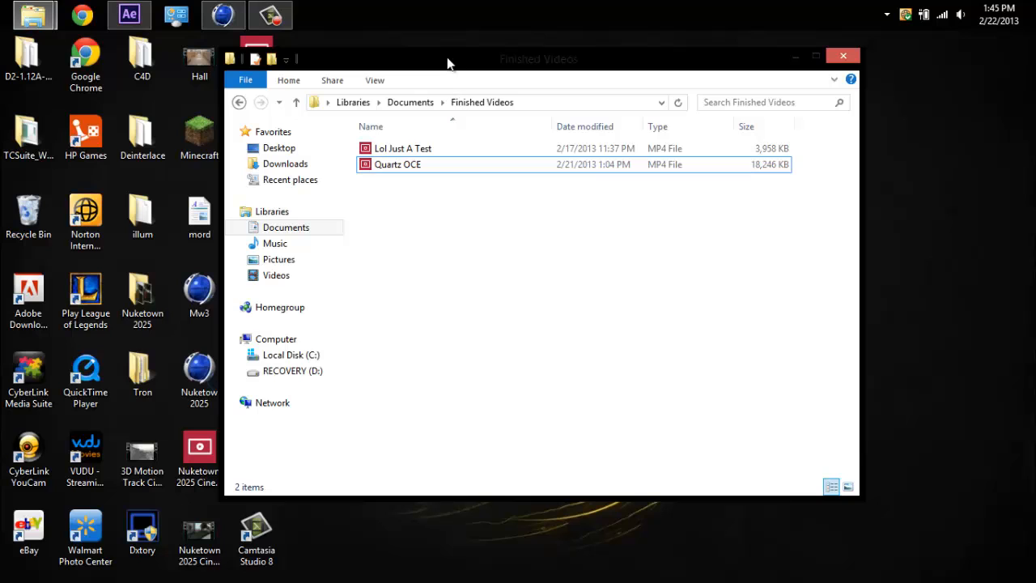
# Play the Quartz OCE video from the Finished Videos folder and return to the folder.
pyautogui.moveTo(447, 63); pyautogui.dragTo(468, 80)
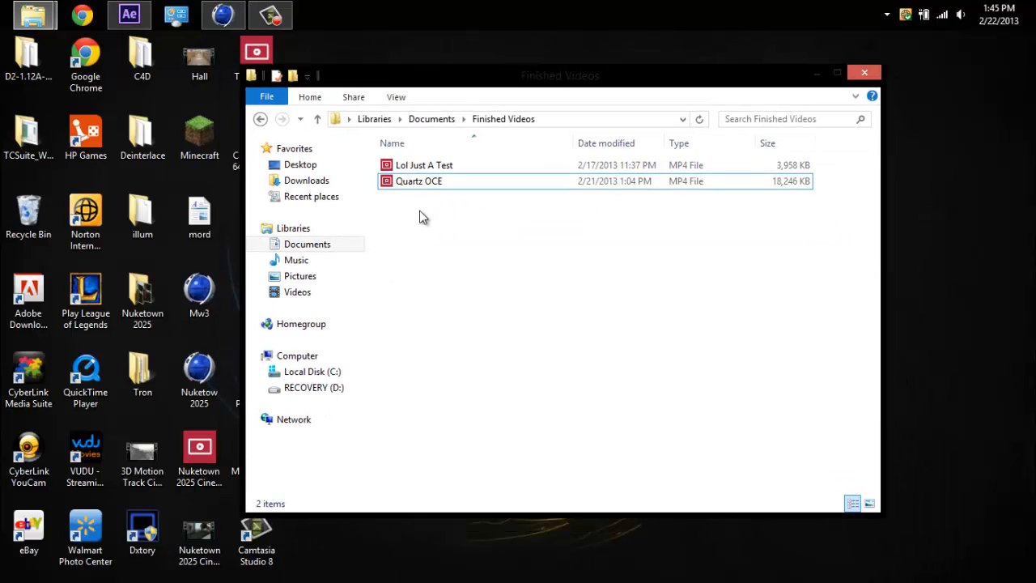
pyautogui.click(421, 183)
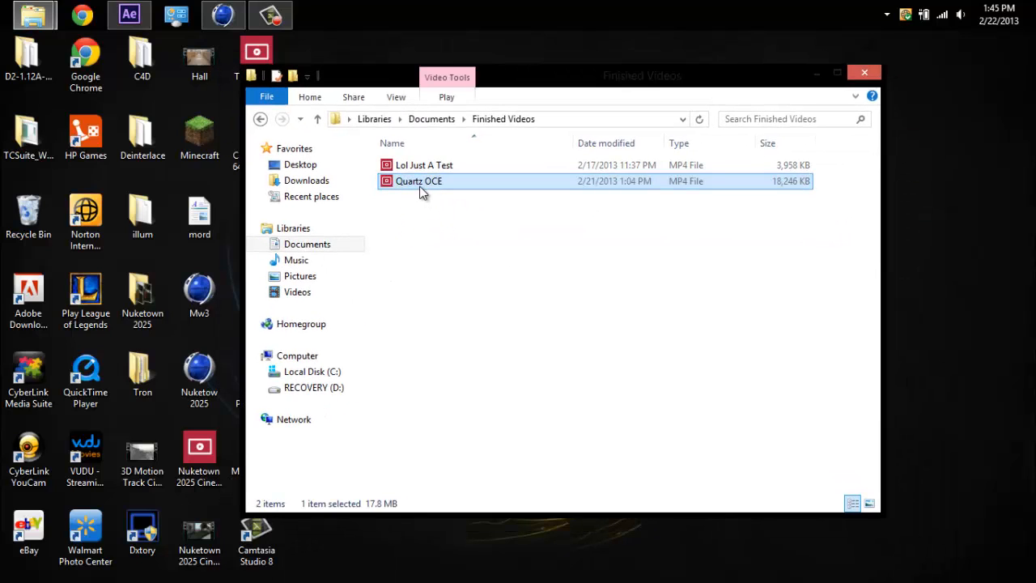
pyautogui.click(452, 254)
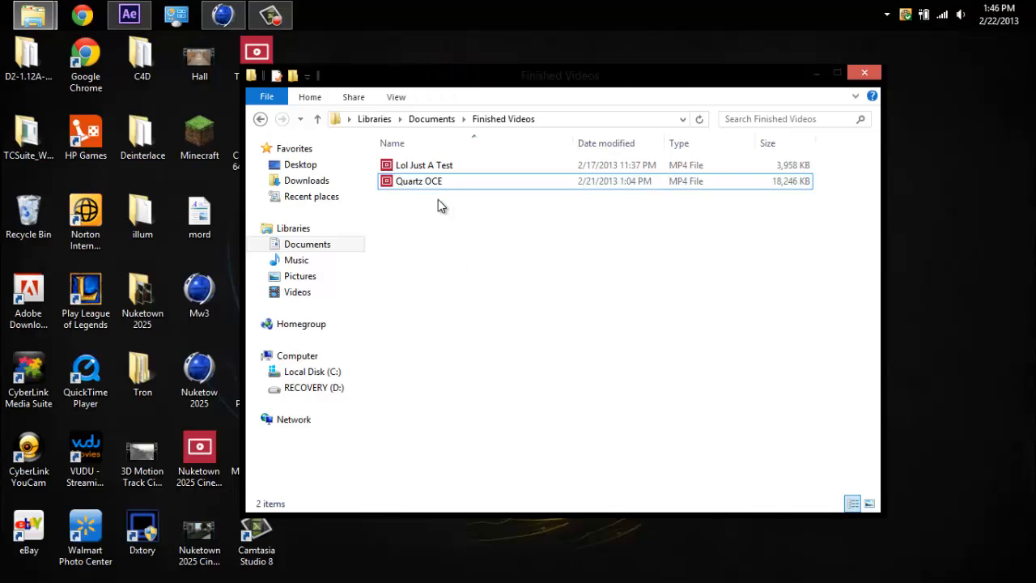
pyautogui.click(431, 186)
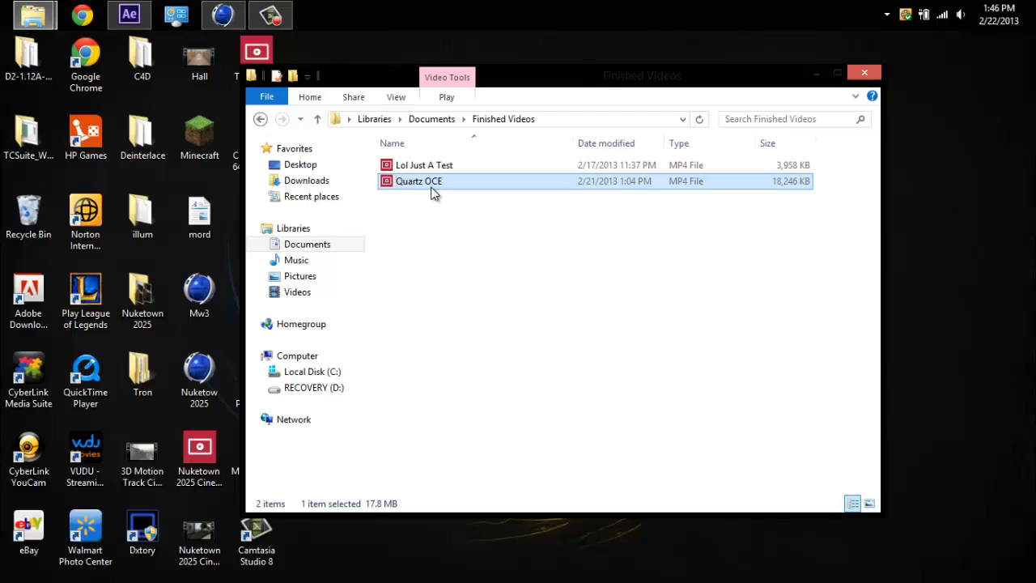
pyautogui.doubleClick(432, 183)
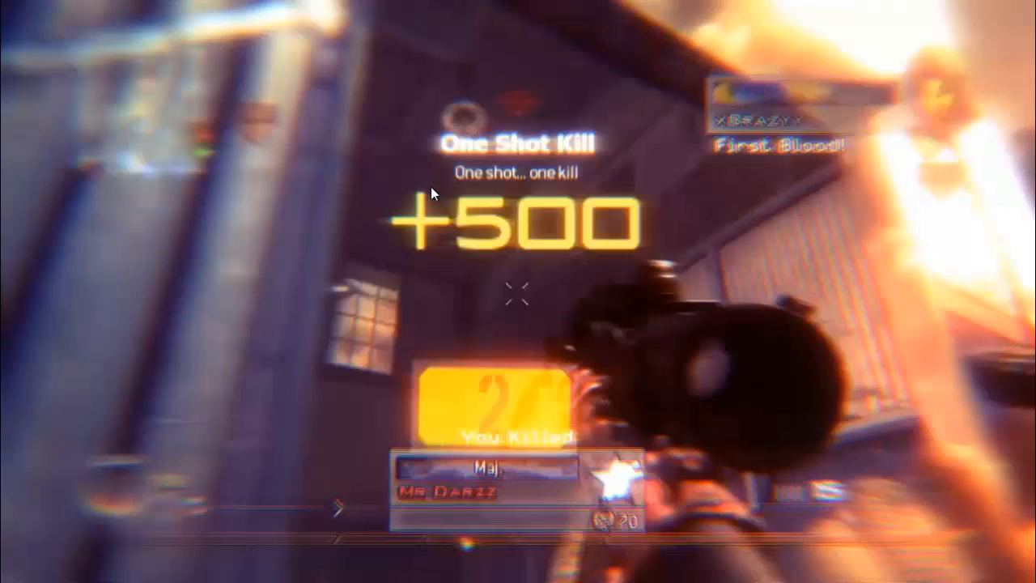
pyautogui.hotkey('alt', 'Tab')
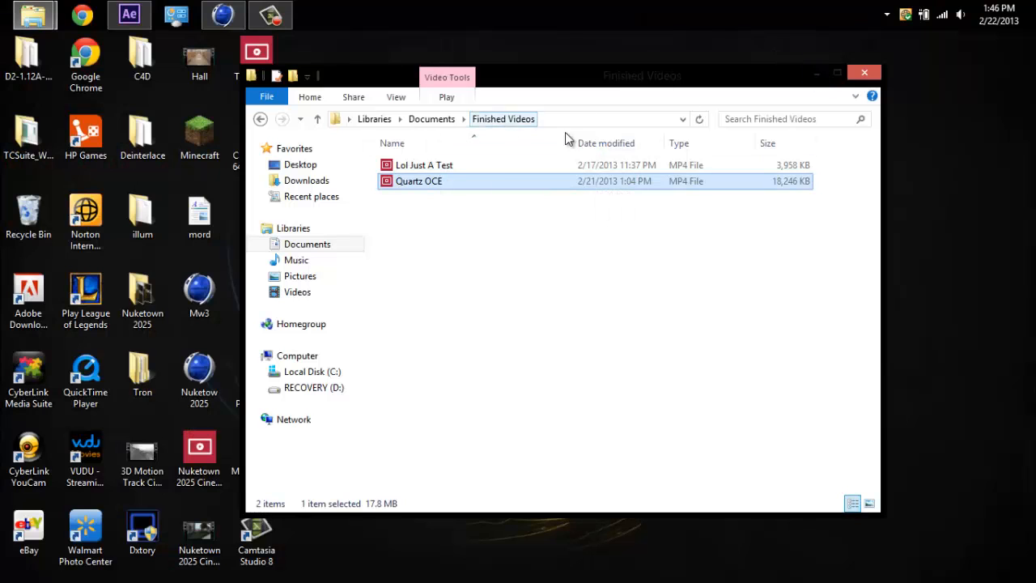
# Switch to After Effects and look through the source footage in the project's Videos folder.
pyautogui.click(815, 76)
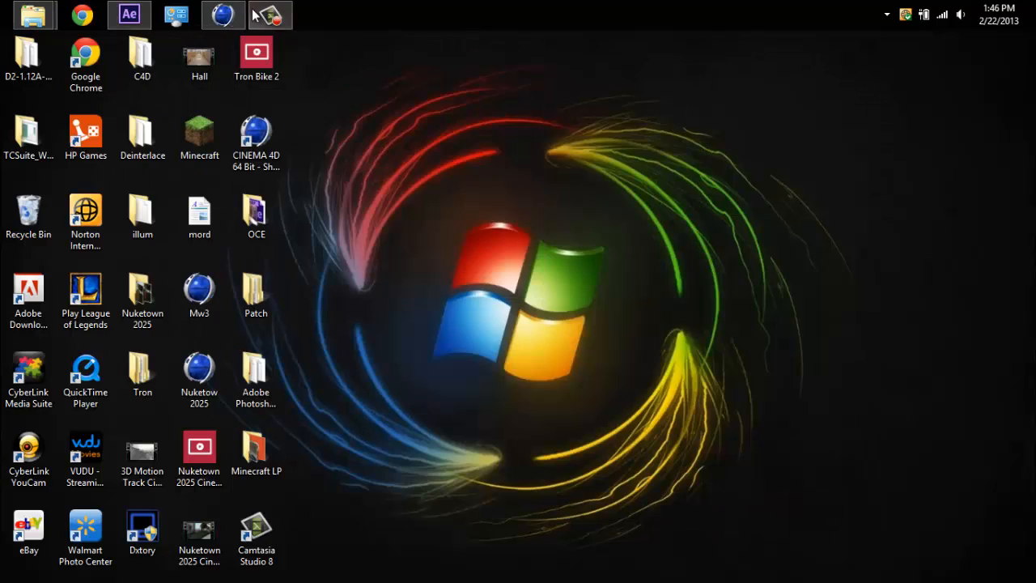
pyautogui.click(129, 14)
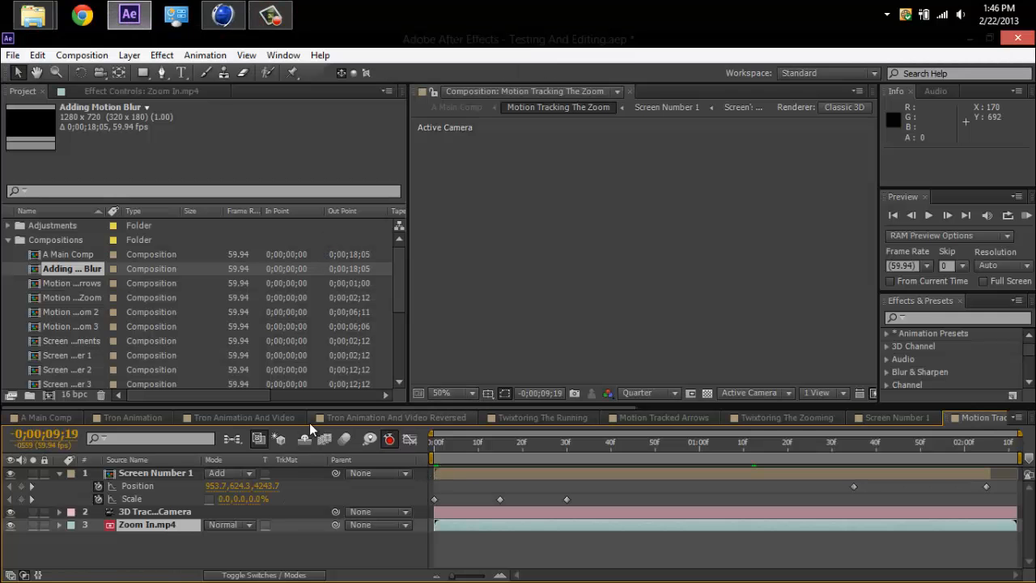
pyautogui.moveTo(395, 251); pyautogui.dragTo(417, 368)
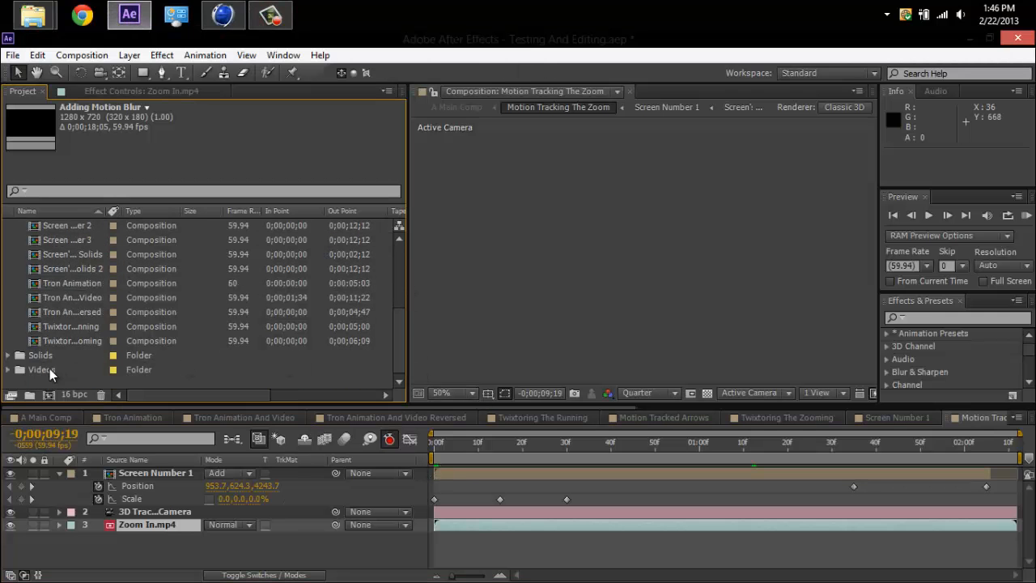
pyautogui.click(10, 370)
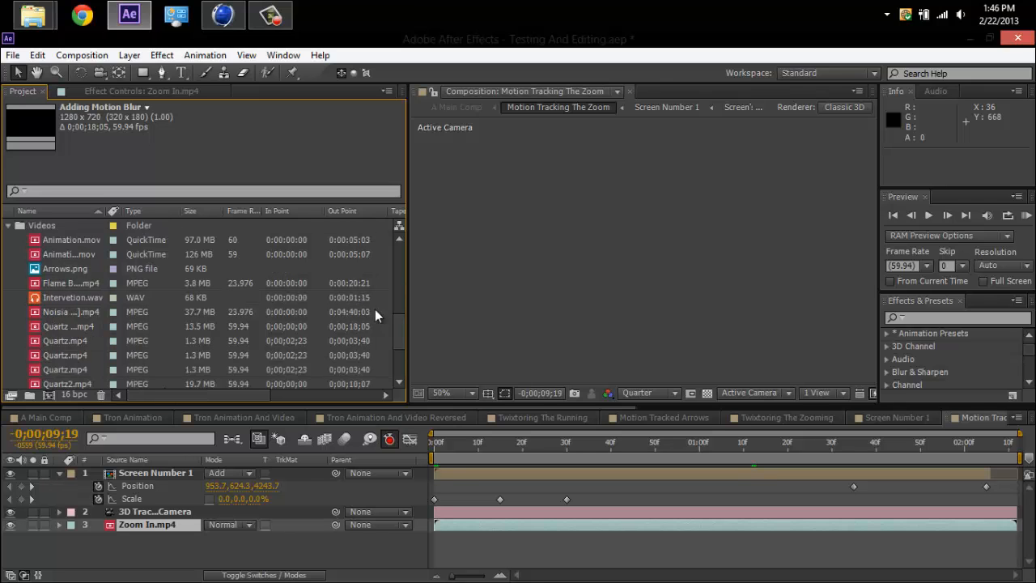
pyautogui.moveTo(397, 340)
pyautogui.mouseDown()
pyautogui.moveTo(396, 376)
pyautogui.moveTo(397, 290)
pyautogui.moveTo(397, 372)
pyautogui.moveTo(410, 350)
pyautogui.moveTo(402, 326)
pyautogui.mouseUp()
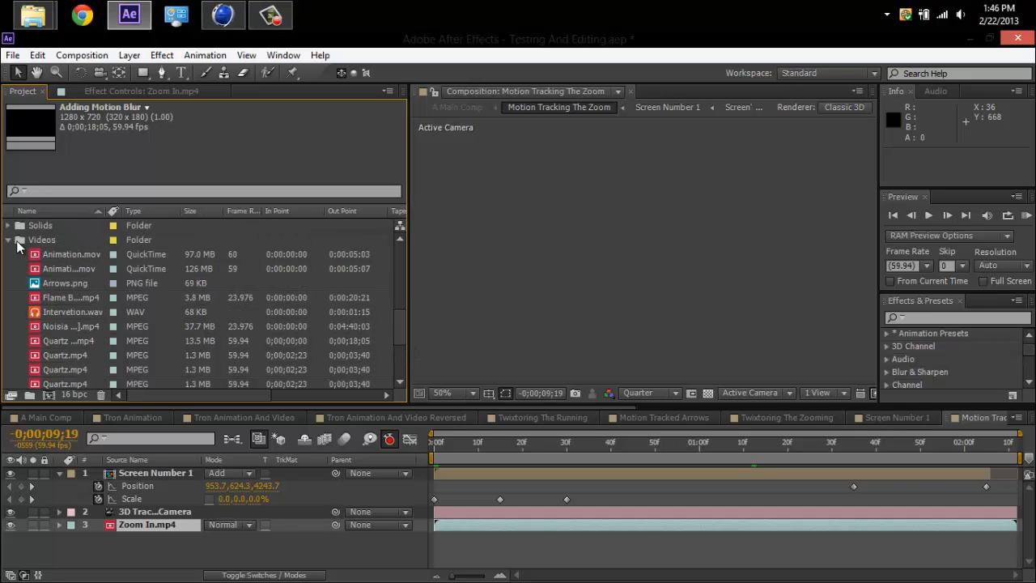
pyautogui.click(17, 243)
pyautogui.scroll(3, 387, 361)
pyautogui.scroll(4, 400, 330)
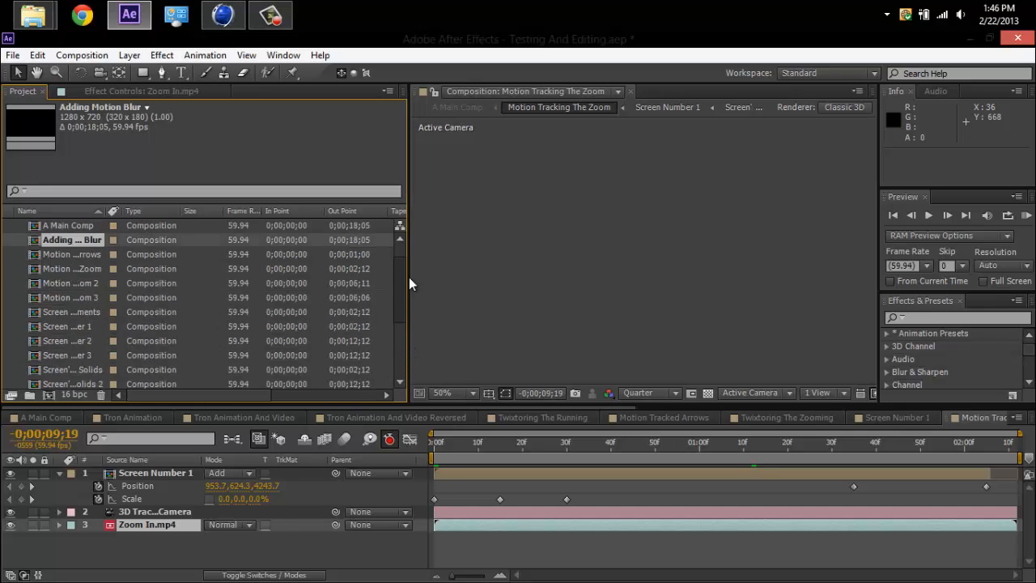
# Open the A Main Comp timeline, fit its range to about the first 17.5 seconds, and review its layers.
pyautogui.click(51, 417)
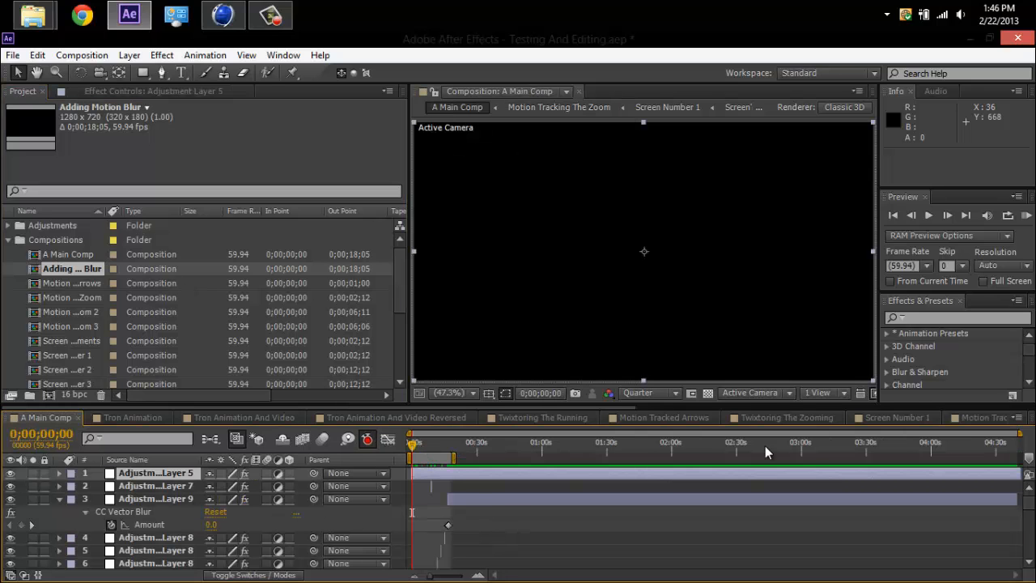
pyautogui.moveTo(1018, 434); pyautogui.dragTo(523, 510)
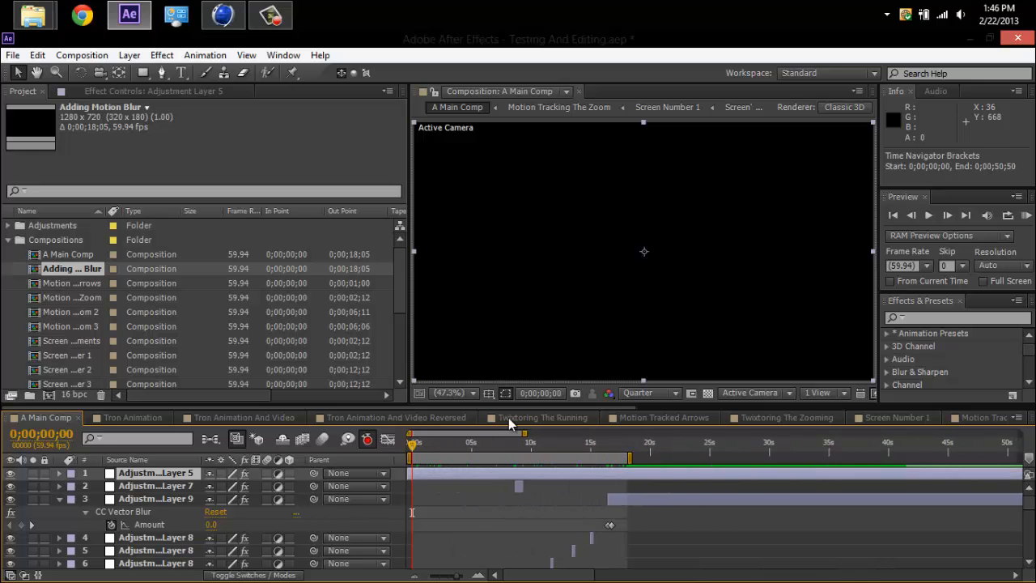
pyautogui.moveTo(526, 435); pyautogui.dragTo(413, 450)
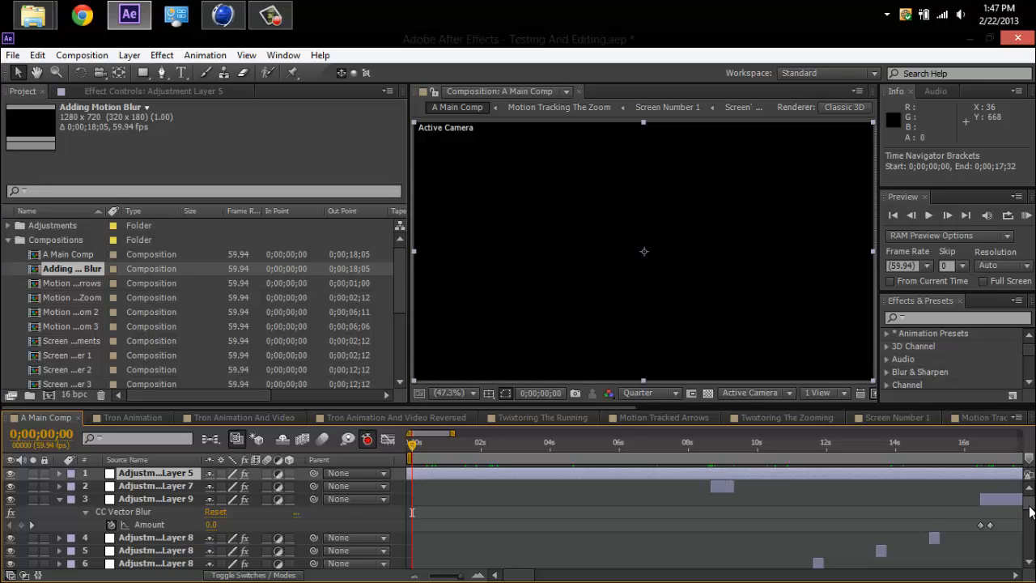
pyautogui.scroll(-8, 1030, 511)
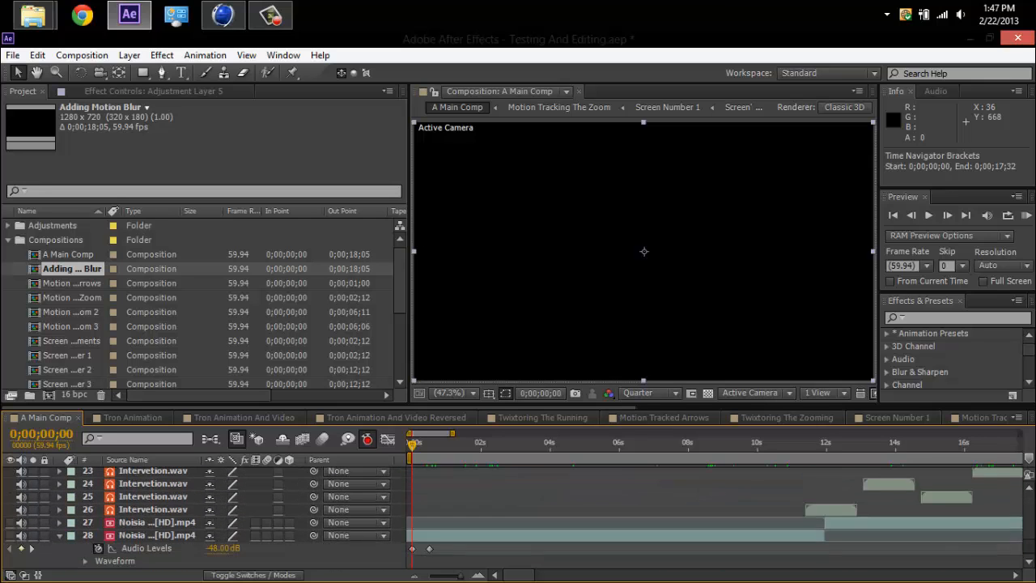
pyautogui.scroll(8, 1030, 511)
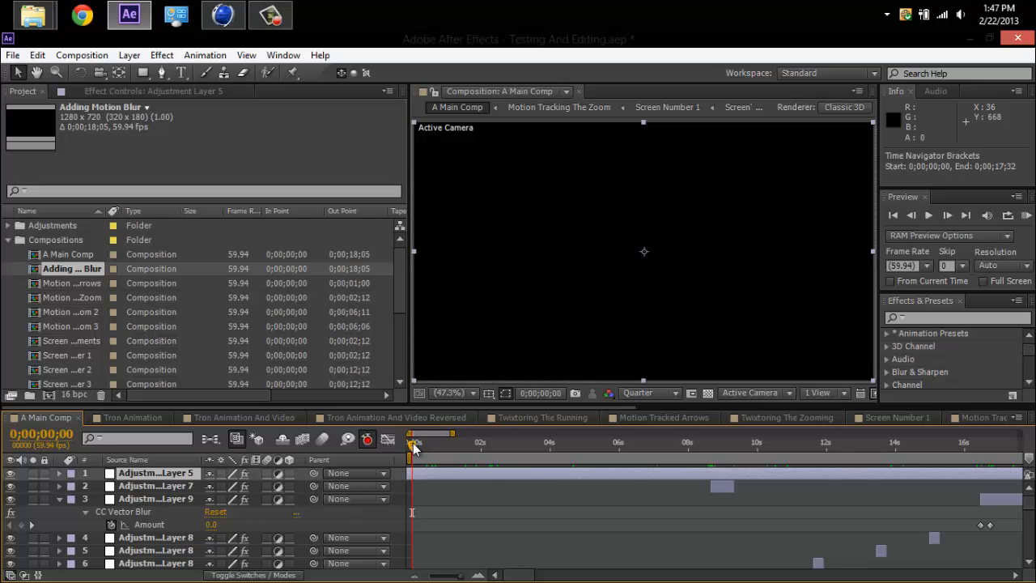
# Play the opening of A Main Comp from the start and examine the audio levels on the lowest Noisia layer.
pyautogui.moveTo(413, 446); pyautogui.dragTo(411, 447)
pyautogui.press('space')
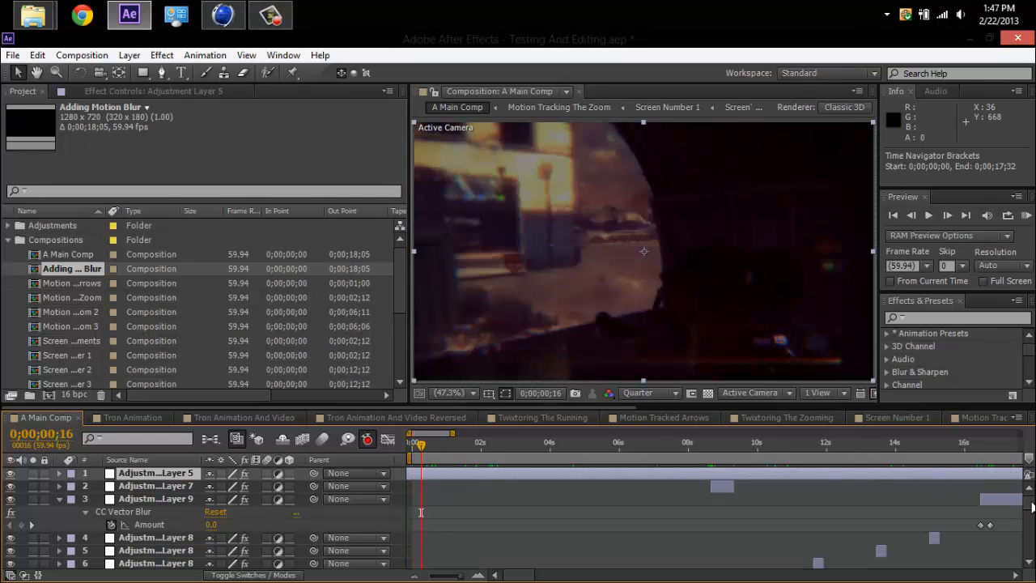
pyautogui.scroll(-3, 1030, 510)
pyautogui.scroll(-8, 1029, 526)
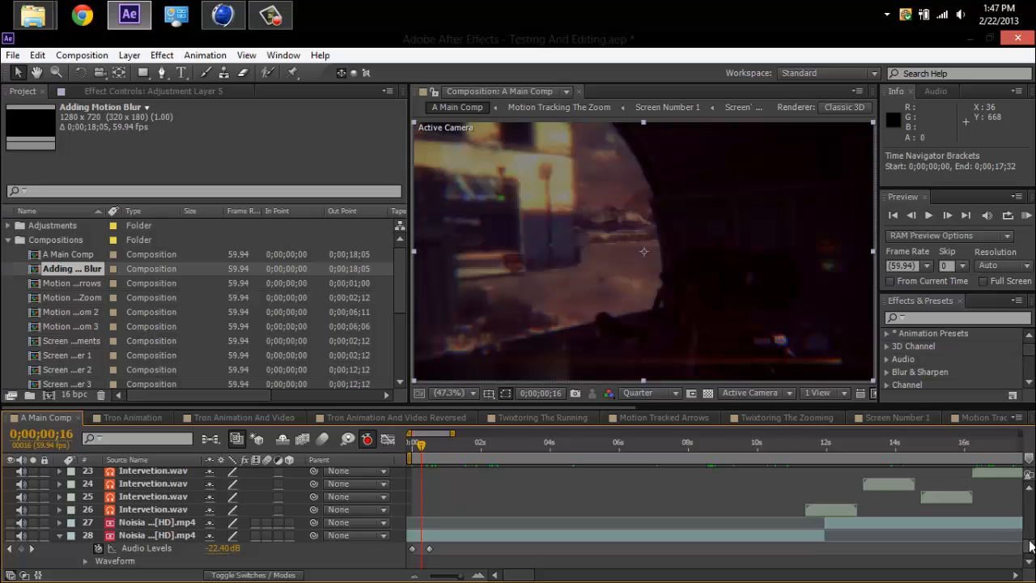
# Reveal the opacity keyframes of the opening Quartz2.mp4 clip and move the playhead past its fade-in to 0;00;00;38.
pyautogui.scroll(4, 1029, 546)
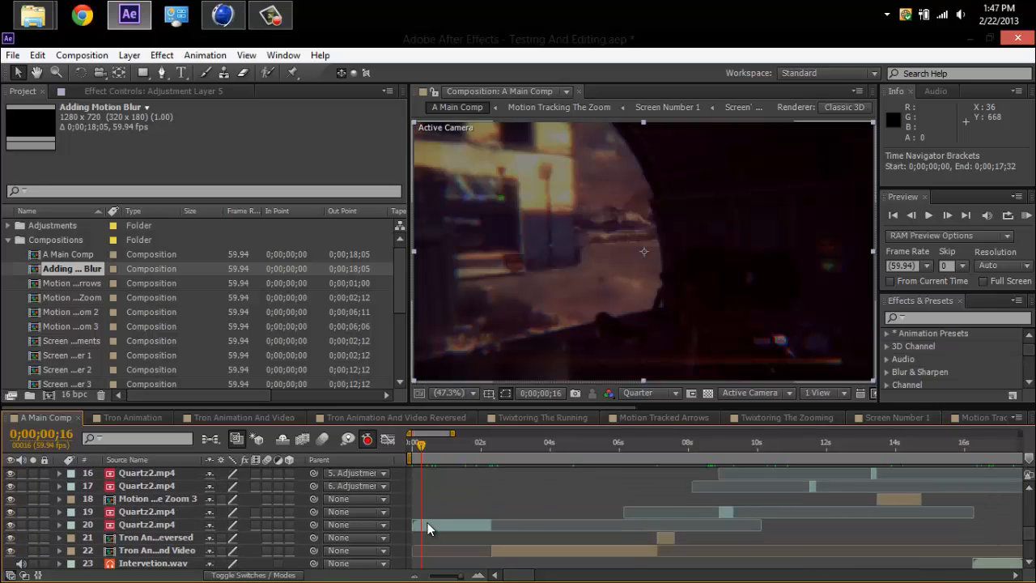
pyautogui.click(427, 525)
pyautogui.press('t')
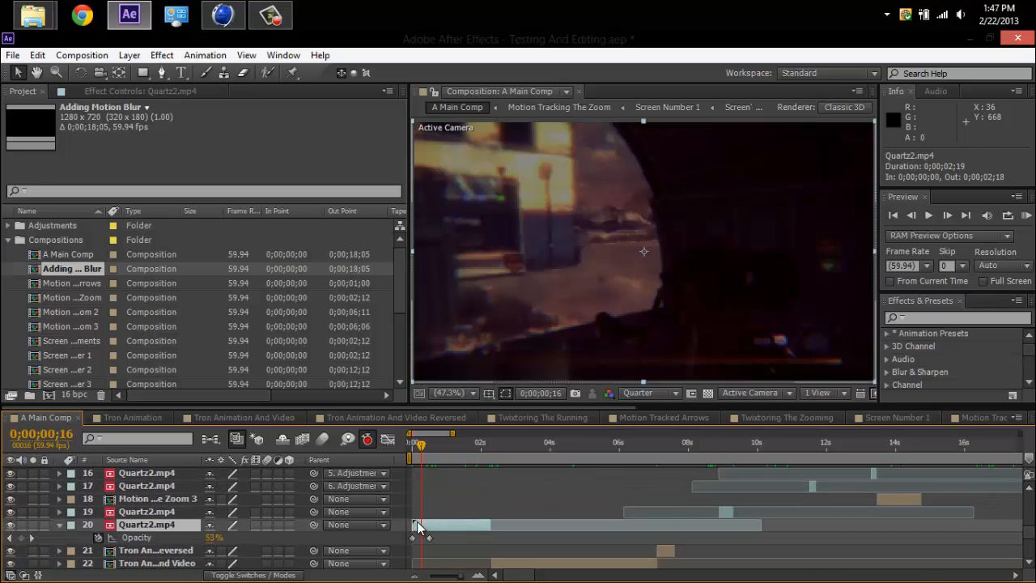
pyautogui.click(429, 441)
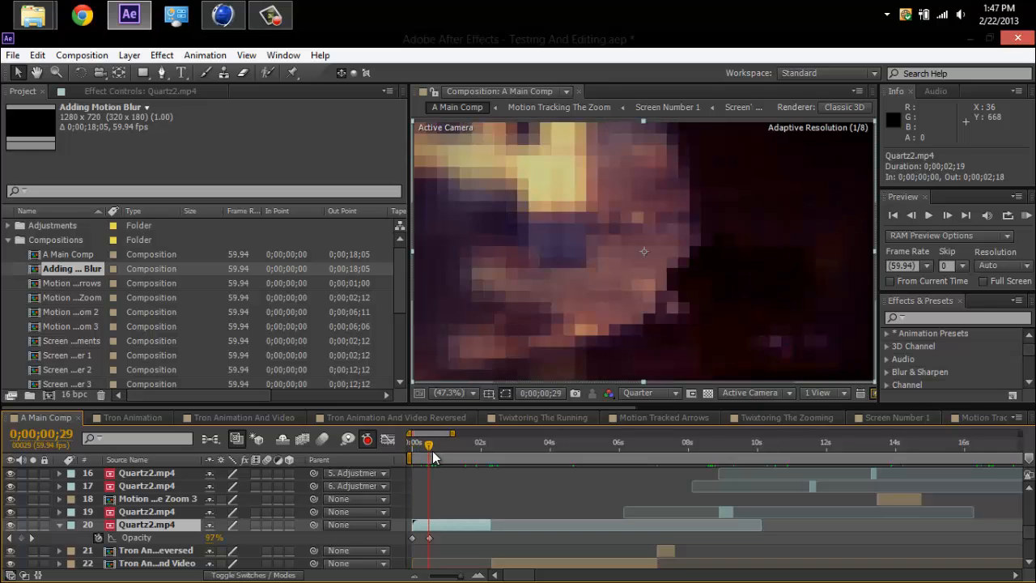
pyautogui.click(433, 458)
# Select the lowest Noisia music layer to examine its audio level keyframes at the start of the composition.
pyautogui.scroll(-3, 1028, 558)
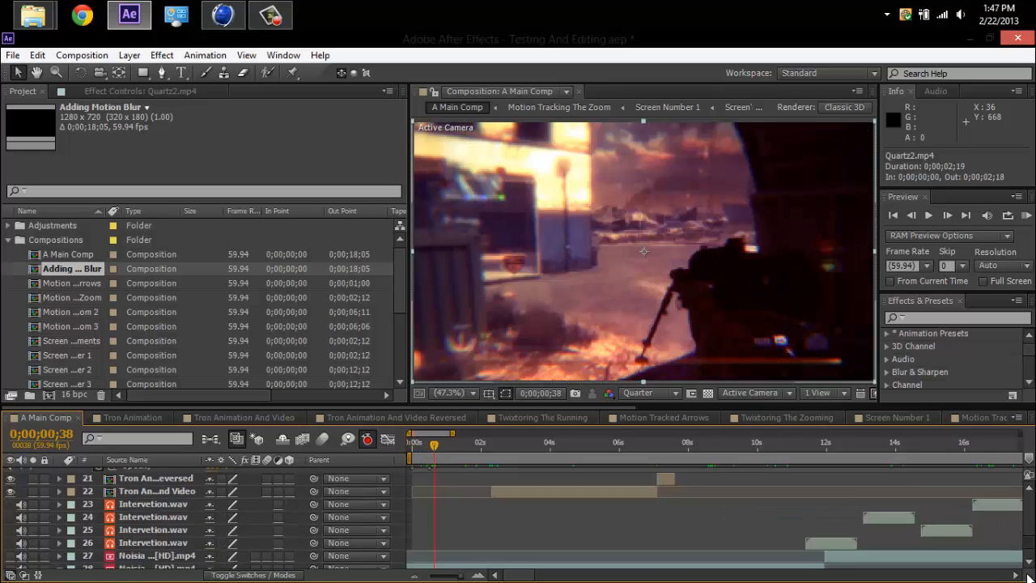
pyautogui.scroll(-2, 1028, 566)
pyautogui.click(182, 538)
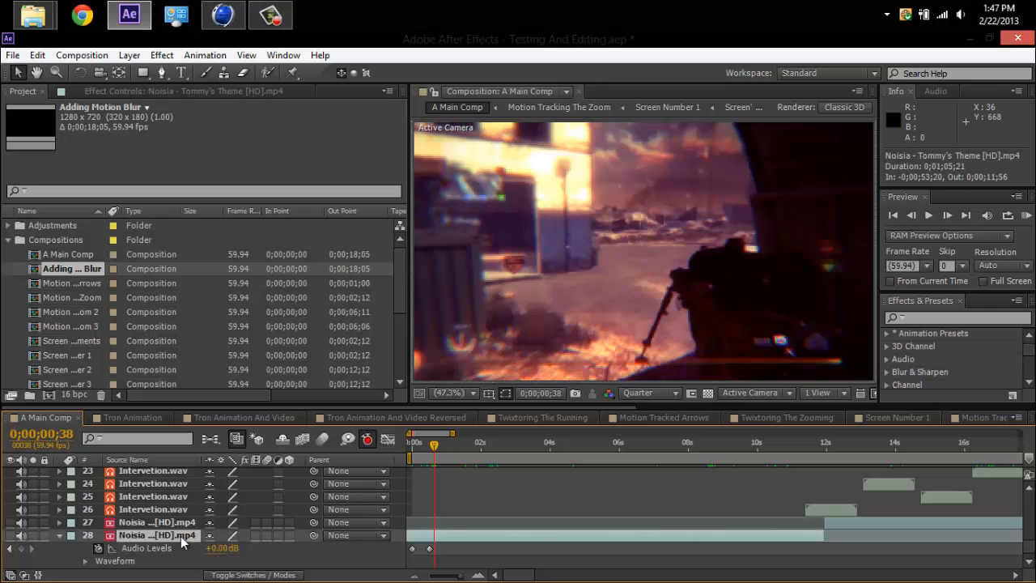
# Inspect the second Noisia layer's audio level keyframes up to 0;00;18;05 and collapse both music layers.
pyautogui.moveTo(435, 446); pyautogui.dragTo(683, 442)
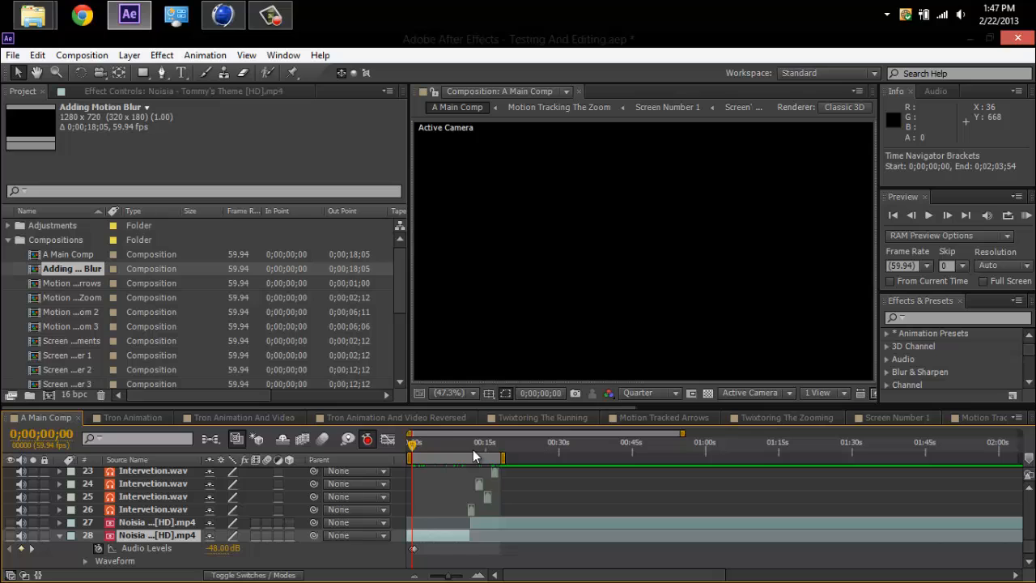
pyautogui.moveTo(473, 455); pyautogui.dragTo(500, 525)
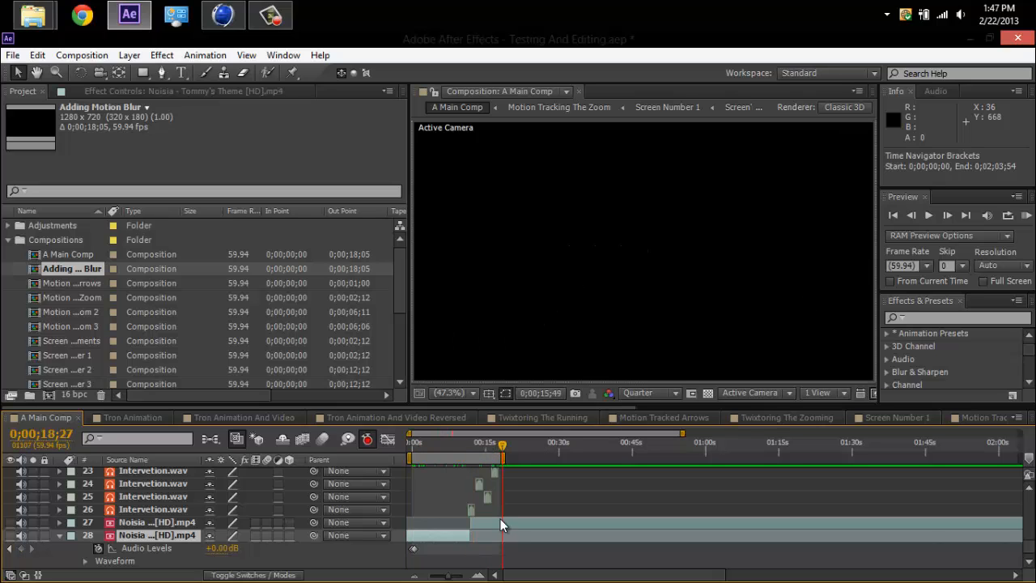
pyautogui.click(500, 522)
pyautogui.press('l')
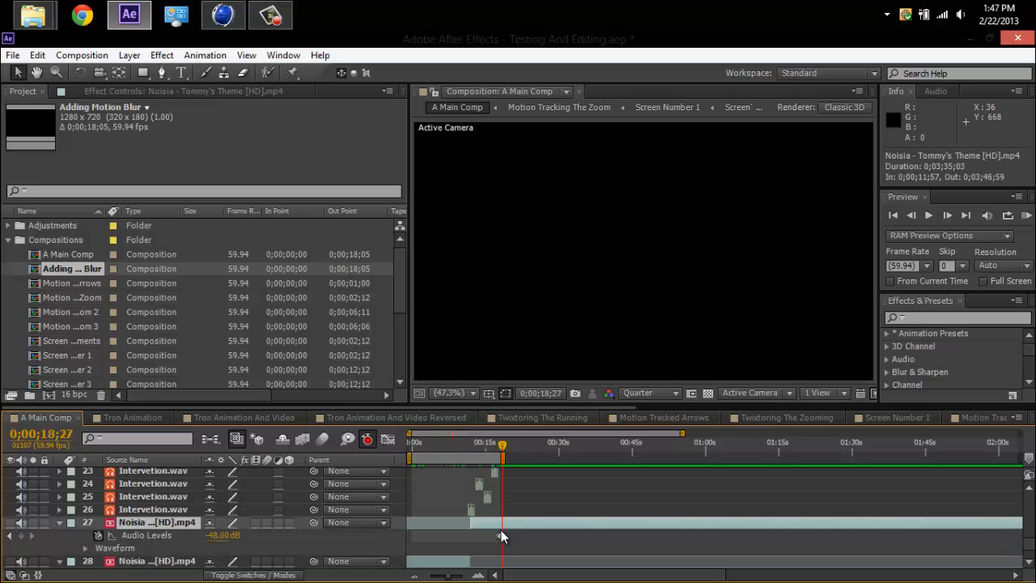
pyautogui.moveTo(687, 432); pyautogui.dragTo(453, 435)
pyautogui.moveTo(731, 447); pyautogui.dragTo(741, 451)
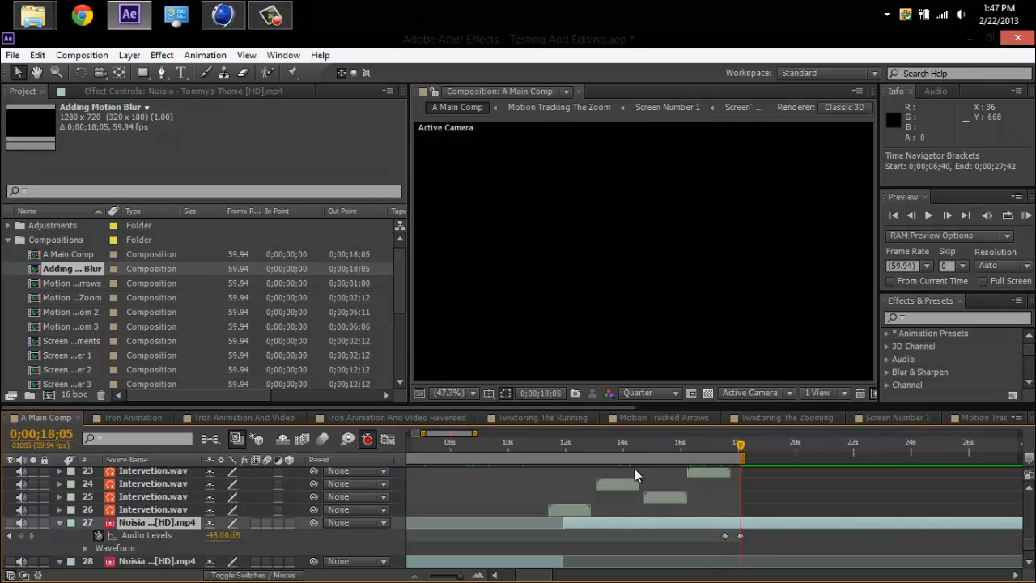
pyautogui.click(59, 522)
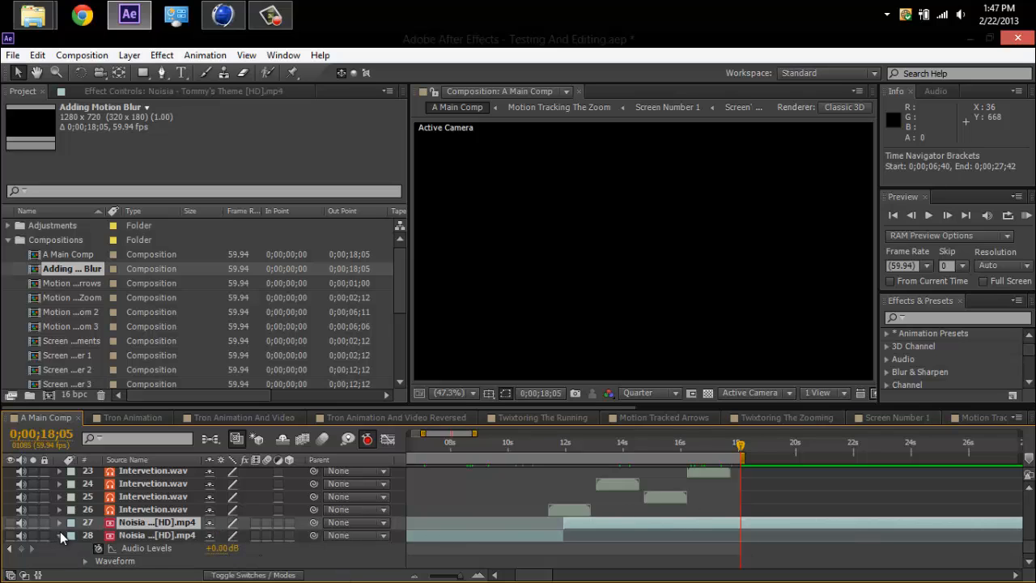
pyautogui.click(59, 535)
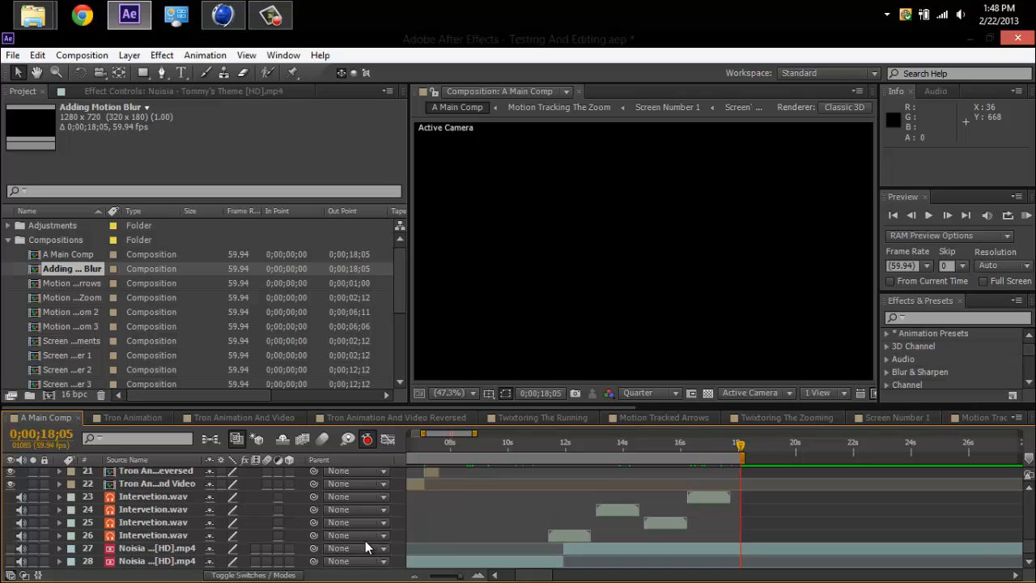
# Reveal the keyframes of Flame By Chaaos.mp4 and the Quartz2.mp4 clip beneath it, scrub to 0;00;17;36, and collapse both layers.
pyautogui.scroll(5, 1031, 491)
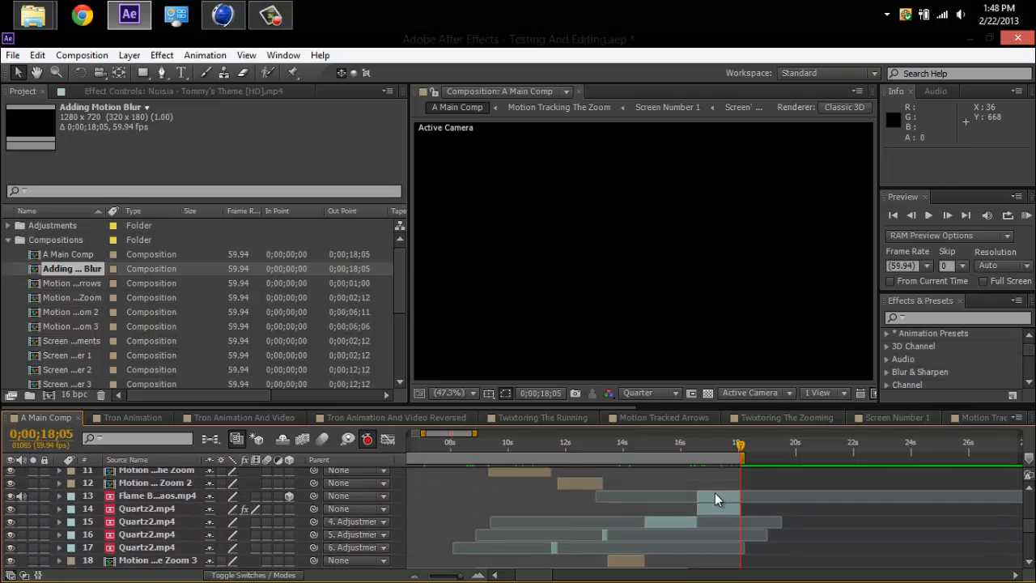
pyautogui.click(714, 492)
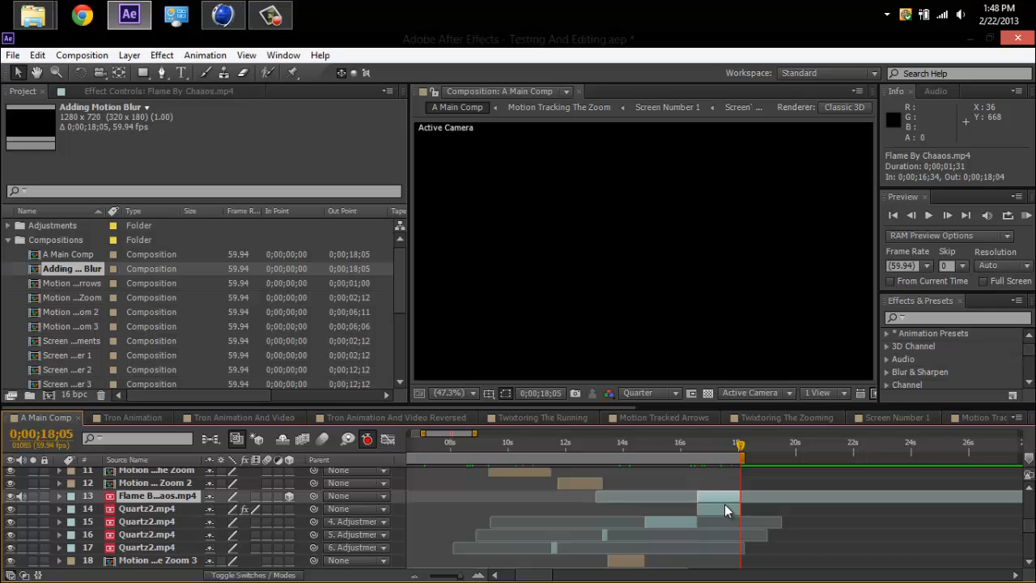
pyautogui.keyDown('shift'); pyautogui.click(725, 506); pyautogui.keyUp('shift')
pyautogui.press('u')
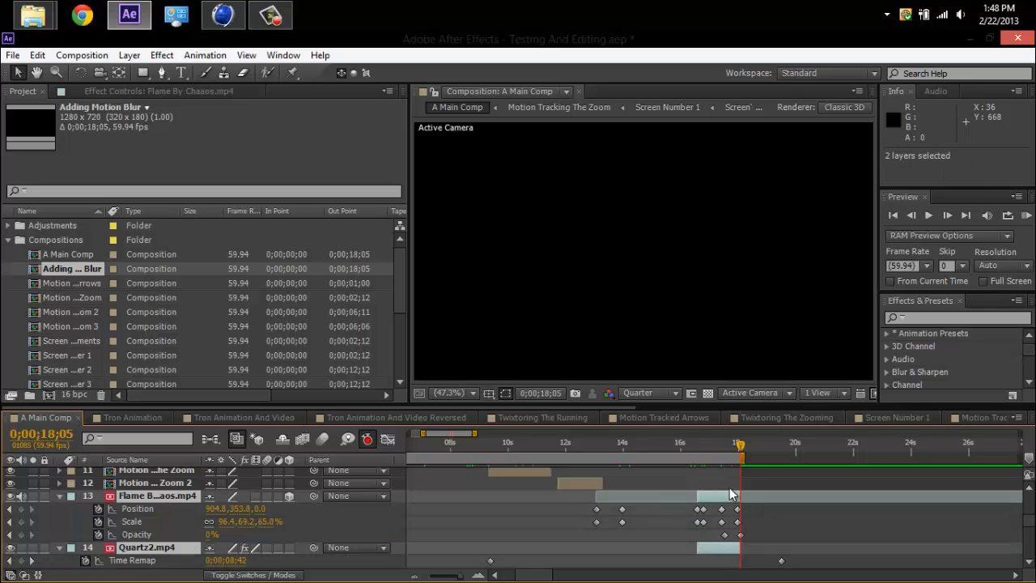
pyautogui.moveTo(721, 450); pyautogui.dragTo(730, 452)
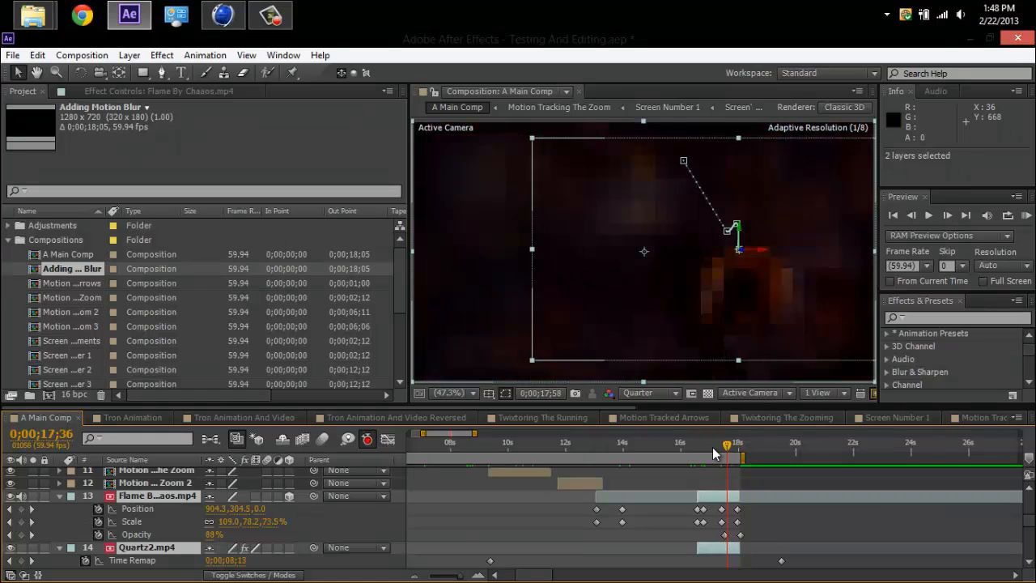
pyautogui.press('u')
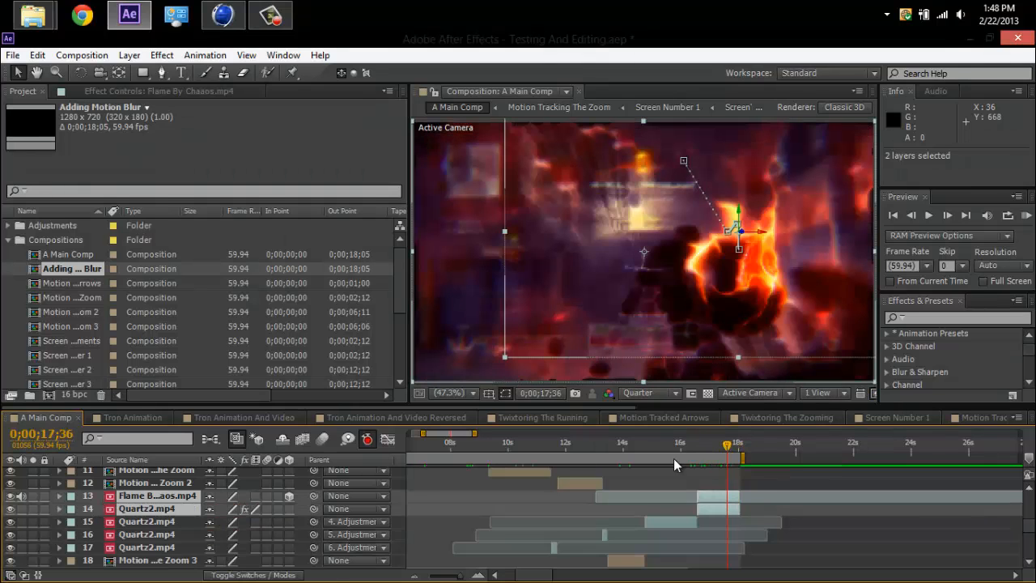
# Set the playhead to 0;00;16;50, select Adjustment Layer 5 and fit the timeline's visible range to 0;00;00;00–0;00;18;35.
pyautogui.click(705, 449)
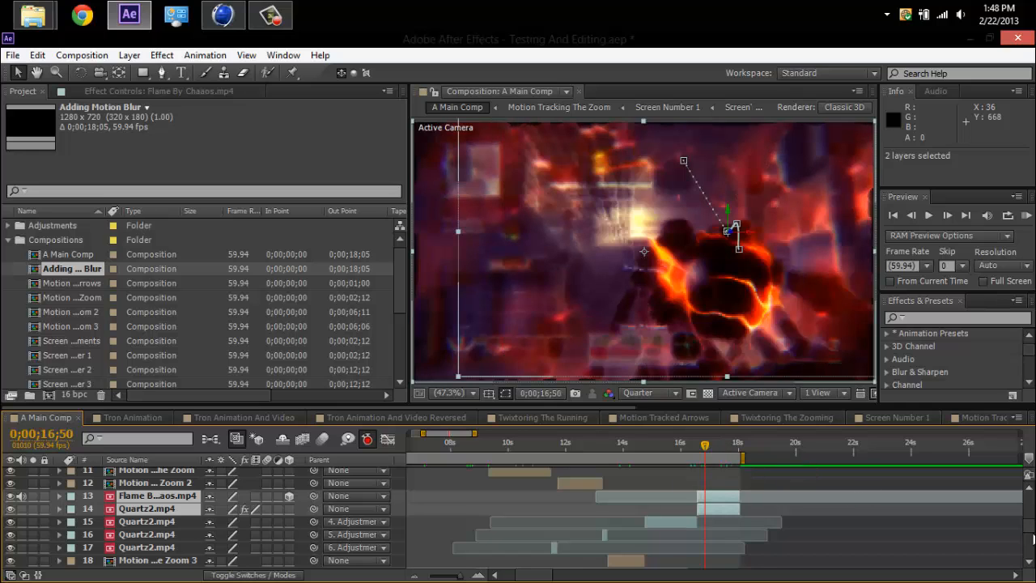
pyautogui.scroll(5, 1031, 539)
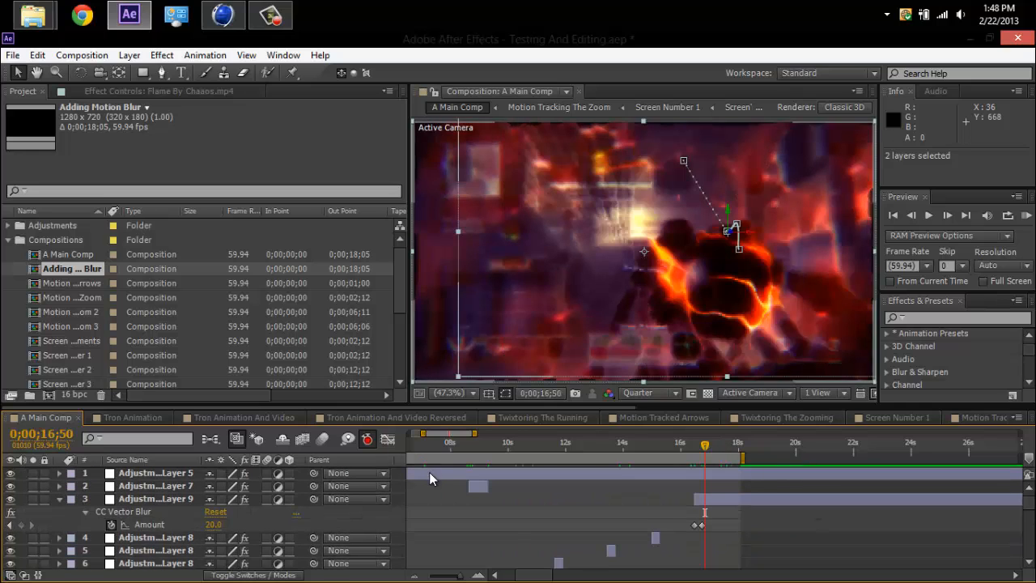
pyautogui.click(430, 477)
pyautogui.moveTo(426, 430); pyautogui.dragTo(407, 434)
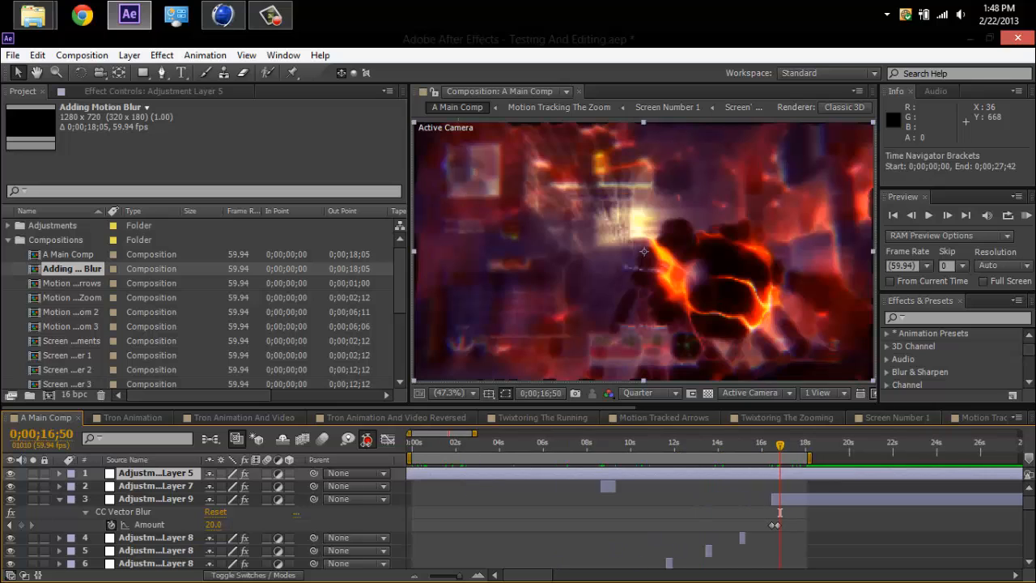
pyautogui.moveTo(476, 432); pyautogui.dragTo(458, 432)
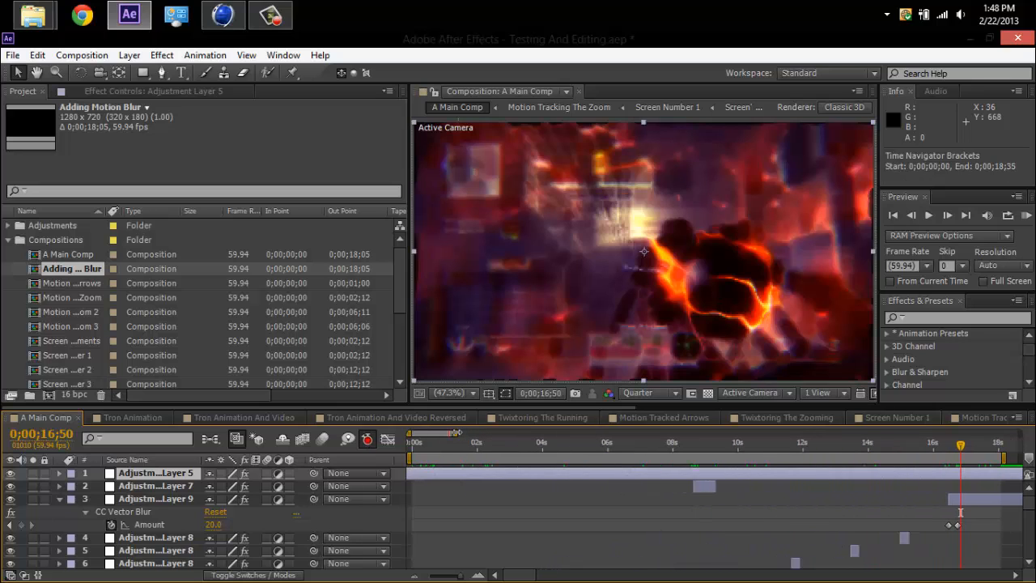
# Open Adjustment Layer 5's Looks effect for editing, view the "colourful overedited red" look among the presets and leave without applying changes.
pyautogui.click(106, 90)
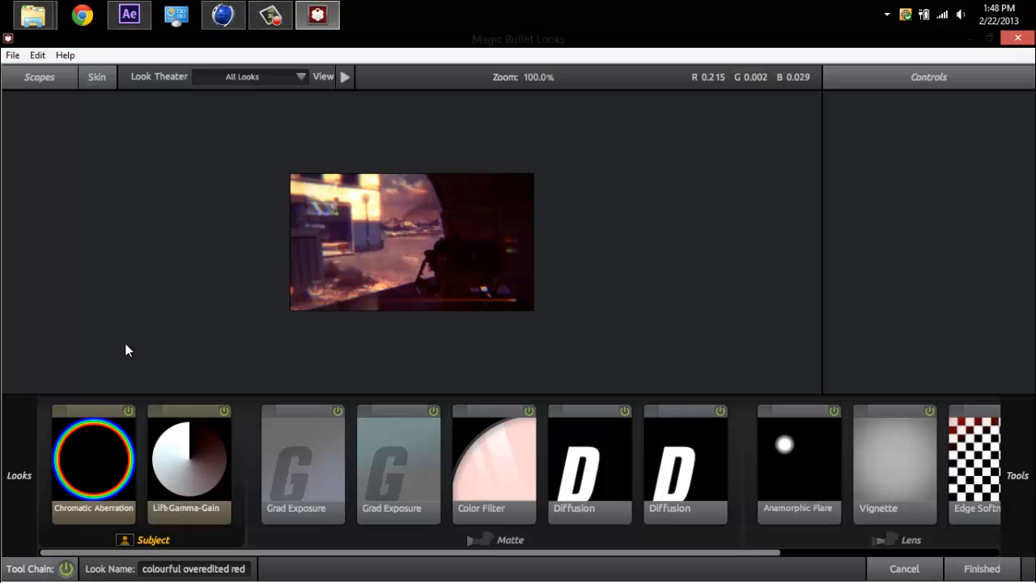
pyautogui.moveTo(2, 168)
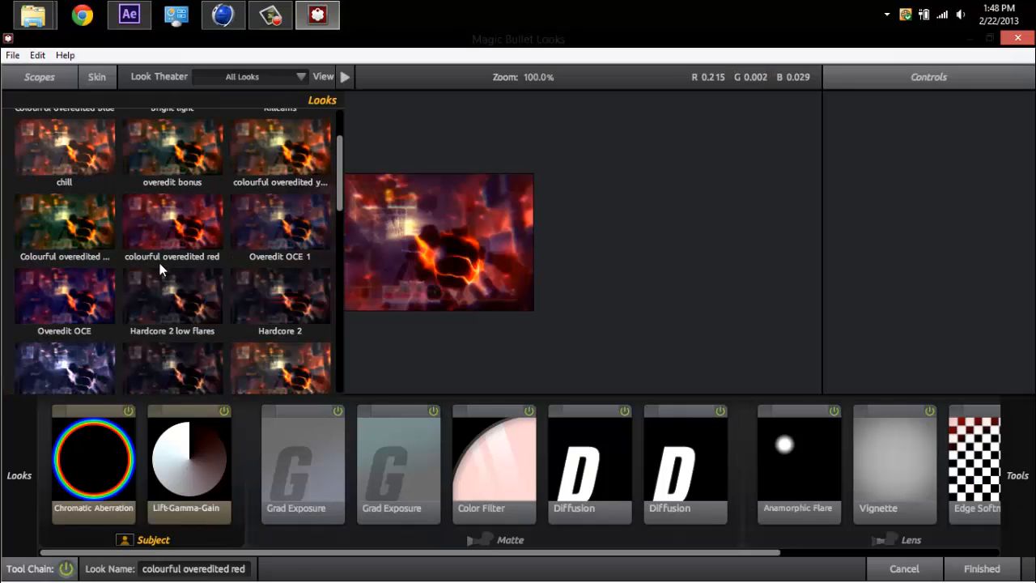
pyautogui.click(199, 243)
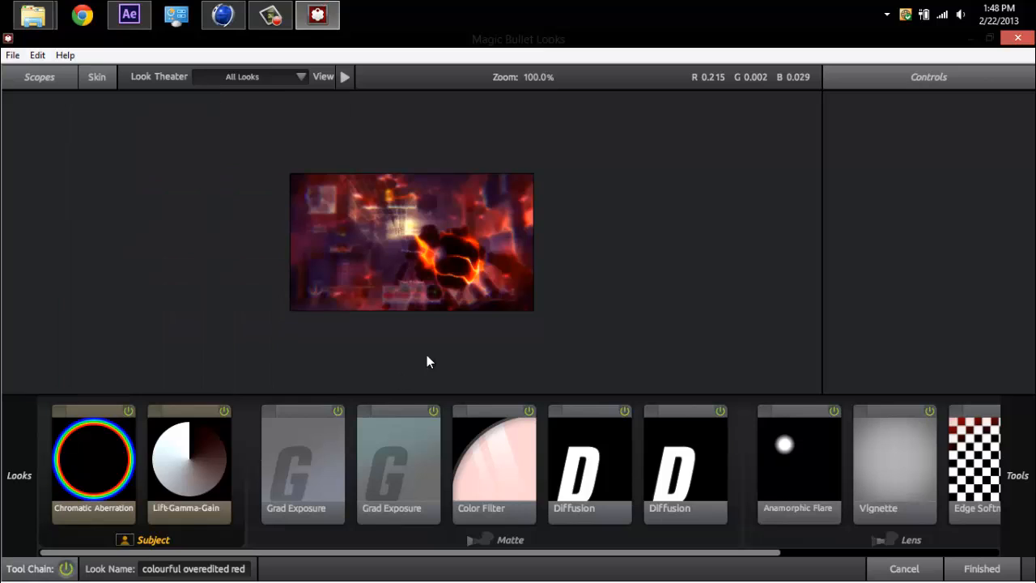
pyautogui.click(915, 576)
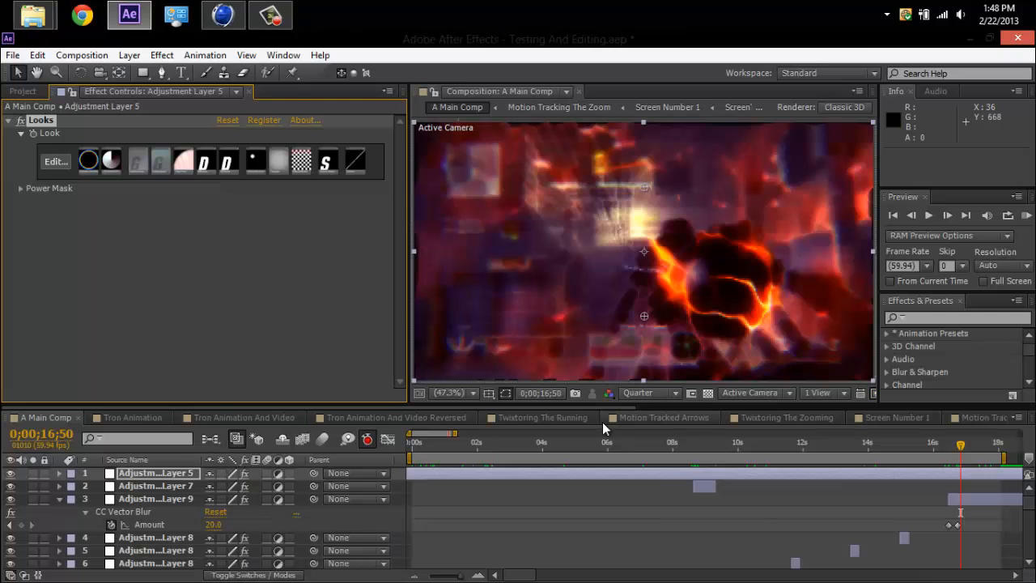
pyautogui.click(23, 91)
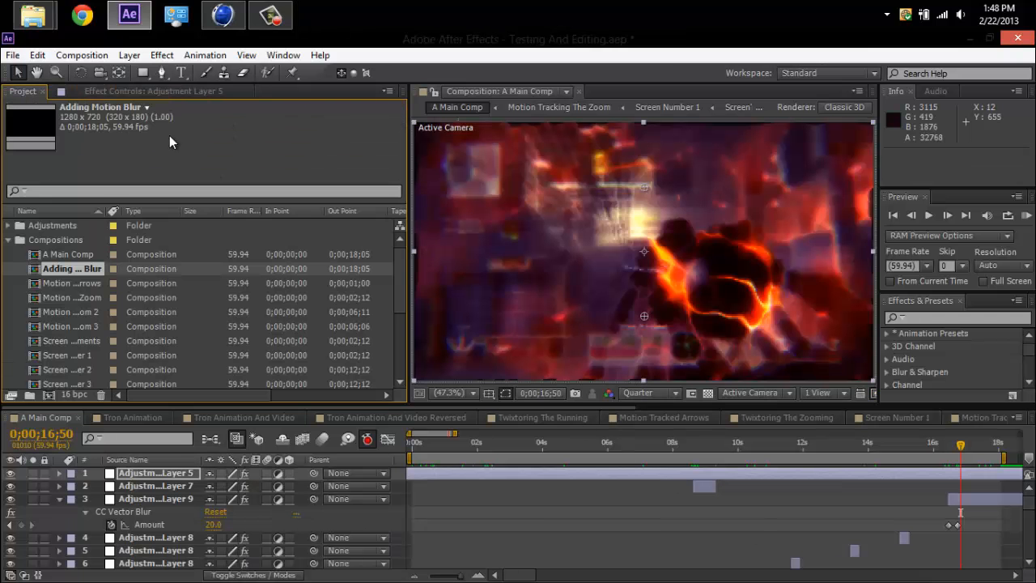
# Inspect the Glow effect on Adjustment Layer 7, scrubbing from 0;00;08;41 to 0;00;08;55 to examine its animated threshold.
pyautogui.click(178, 487)
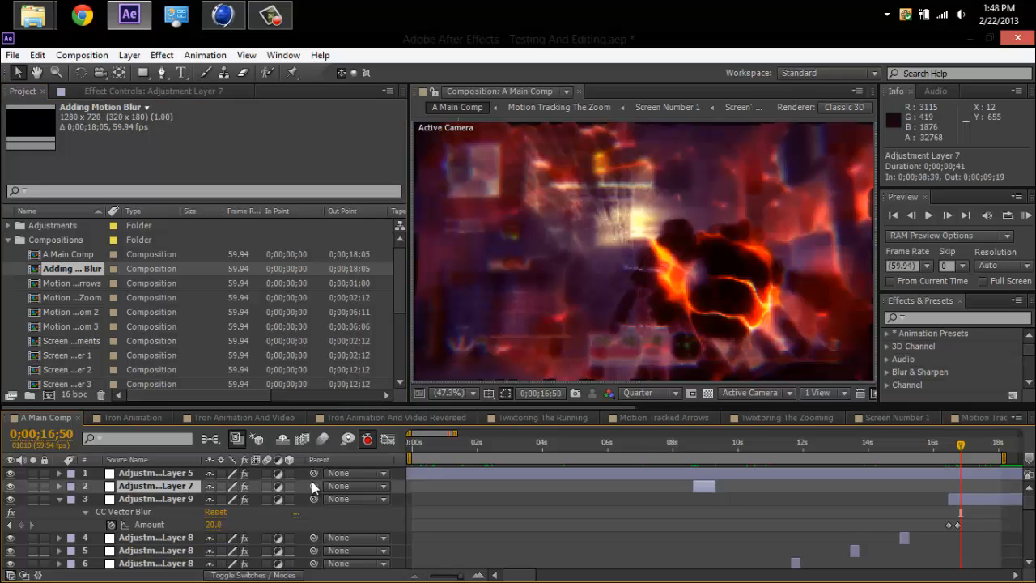
pyautogui.moveTo(729, 437); pyautogui.dragTo(695, 443)
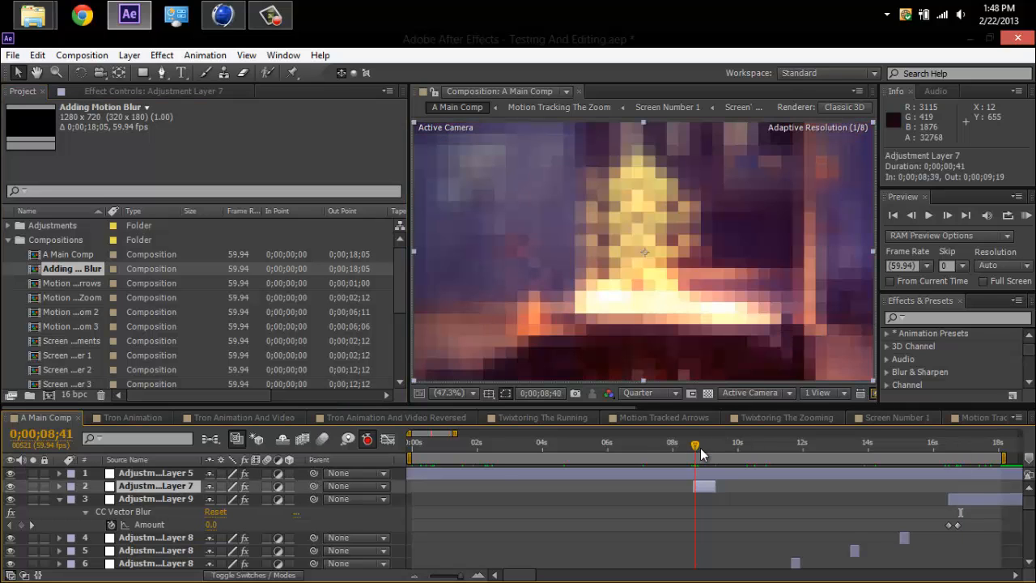
pyautogui.click(198, 92)
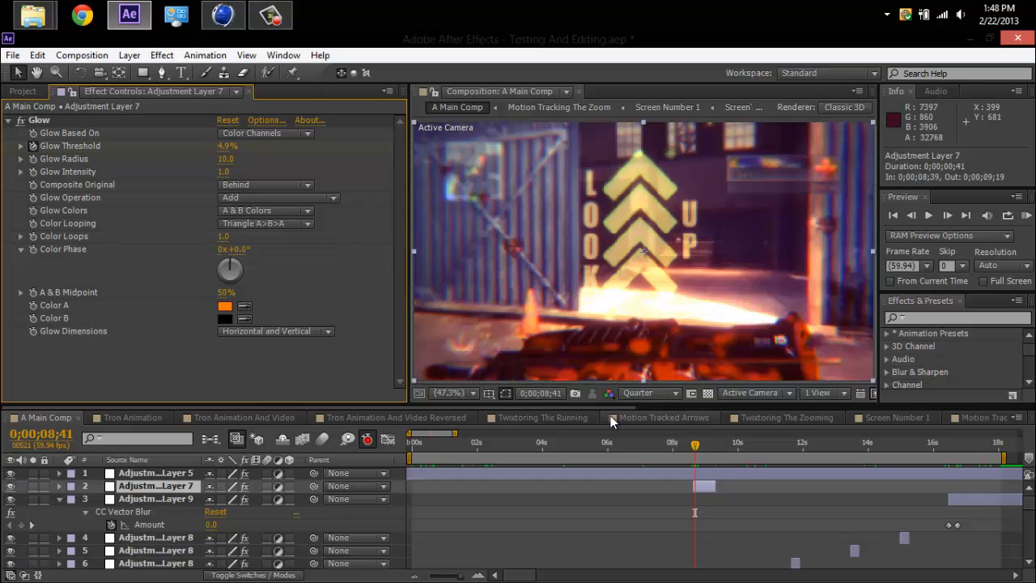
pyautogui.moveTo(698, 453); pyautogui.dragTo(699, 452)
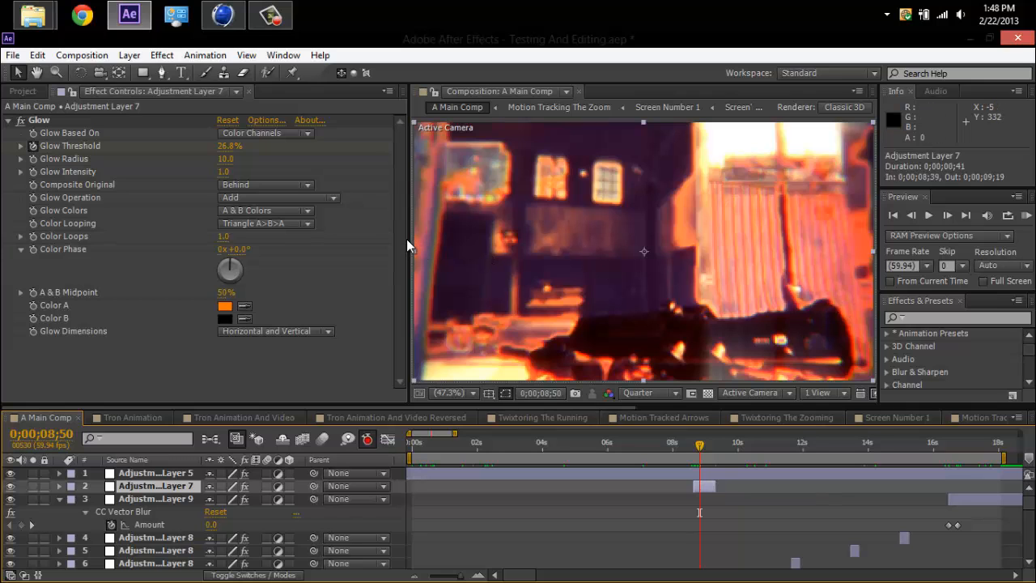
pyautogui.moveTo(407, 239); pyautogui.dragTo(326, 238)
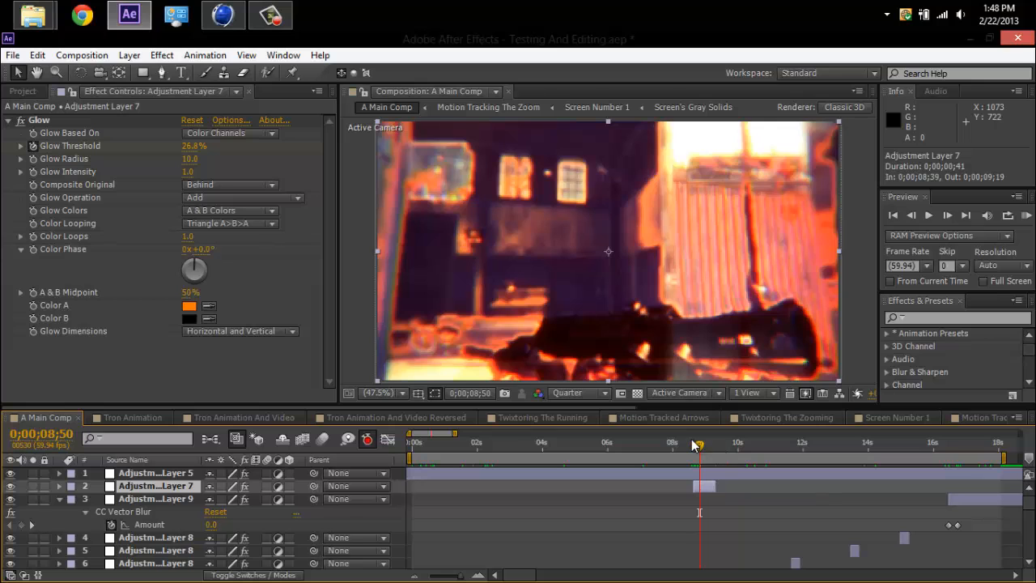
pyautogui.moveTo(700, 450); pyautogui.dragTo(700, 450)
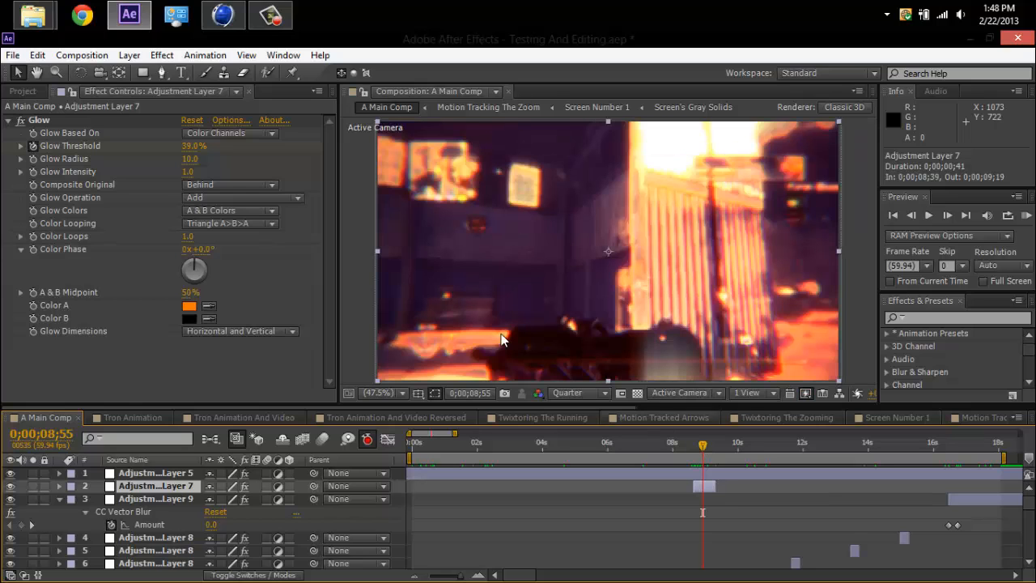
# Select Adjustment Layer 9 and view its CC Vector Blur effect at 0;00;16;53.
pyautogui.click(139, 499)
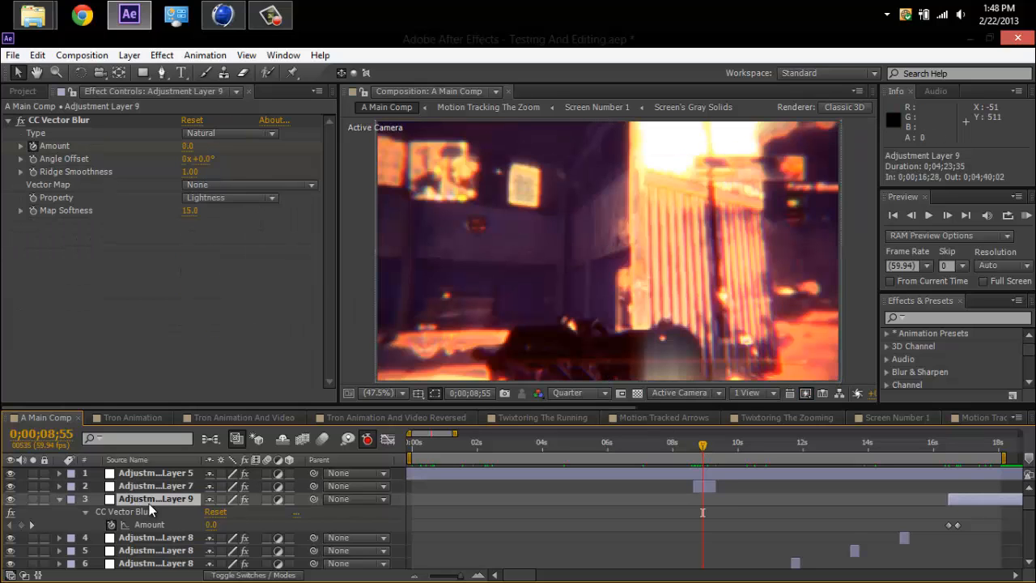
pyautogui.click(816, 446)
pyautogui.click(961, 452)
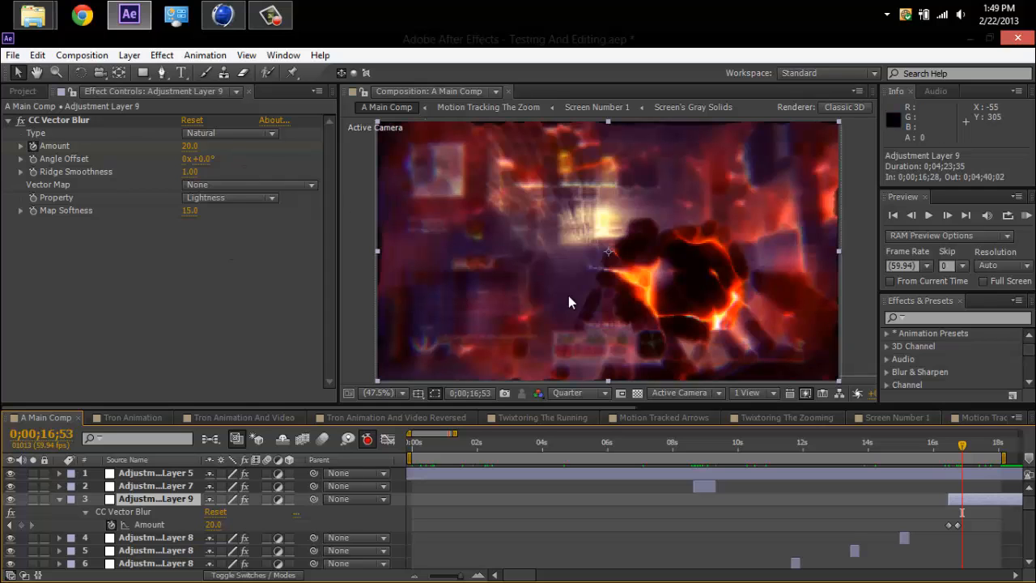
# Try CC Vector Blur amounts of 91 and -233 on Adjustment Layer 9, and undo them.
pyautogui.moveTo(188, 145); pyautogui.dragTo(243, 144)
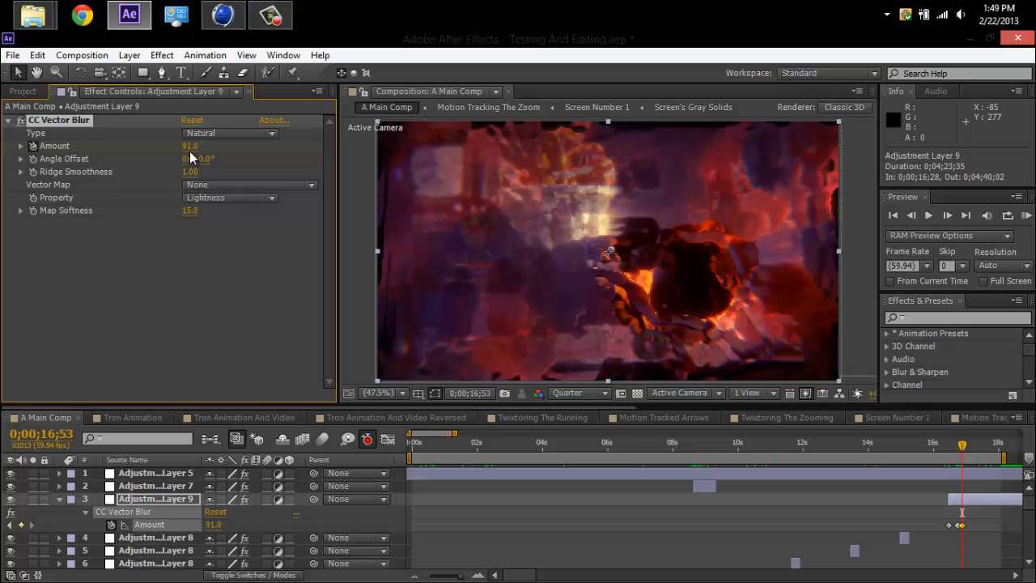
pyautogui.moveTo(189, 154); pyautogui.dragTo(66, 162)
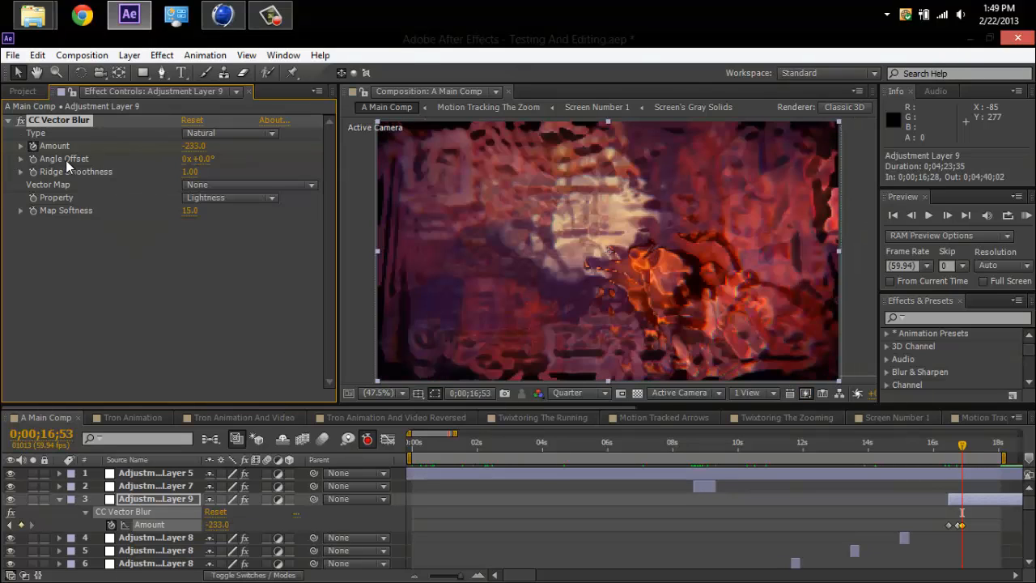
pyautogui.hotkey('ctrl', 'z')
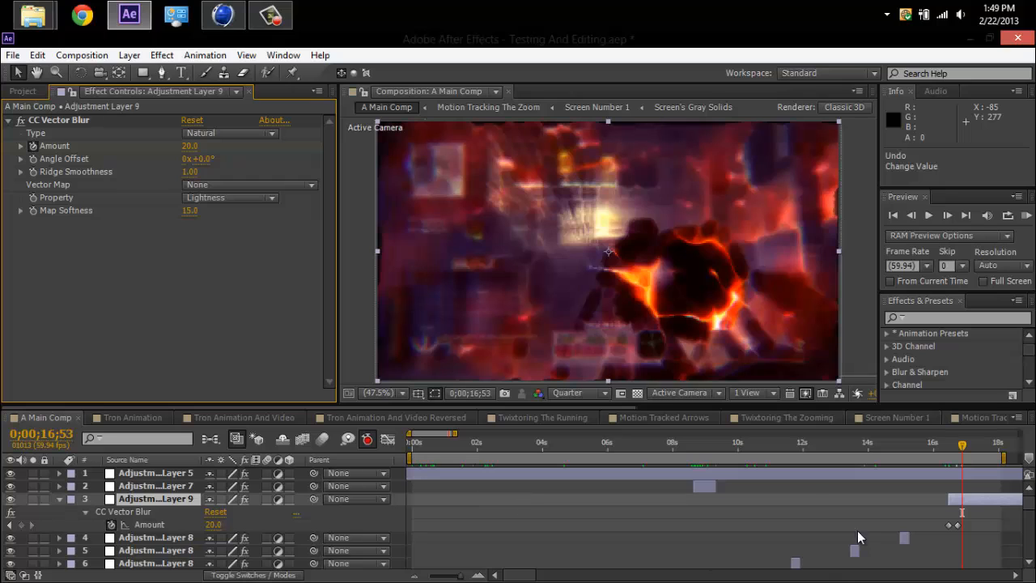
# Try CC Radial Fast Blur amounts of 100 and 59 on the Adjustment Layer 8 clip at 0;00;11;46, undoing the change.
pyautogui.click(795, 445)
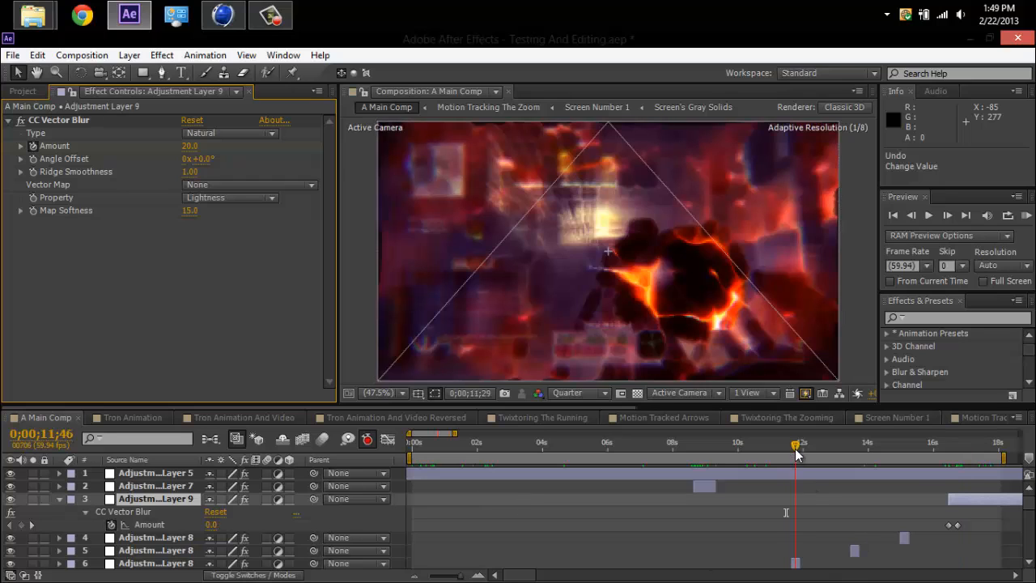
pyautogui.click(796, 562)
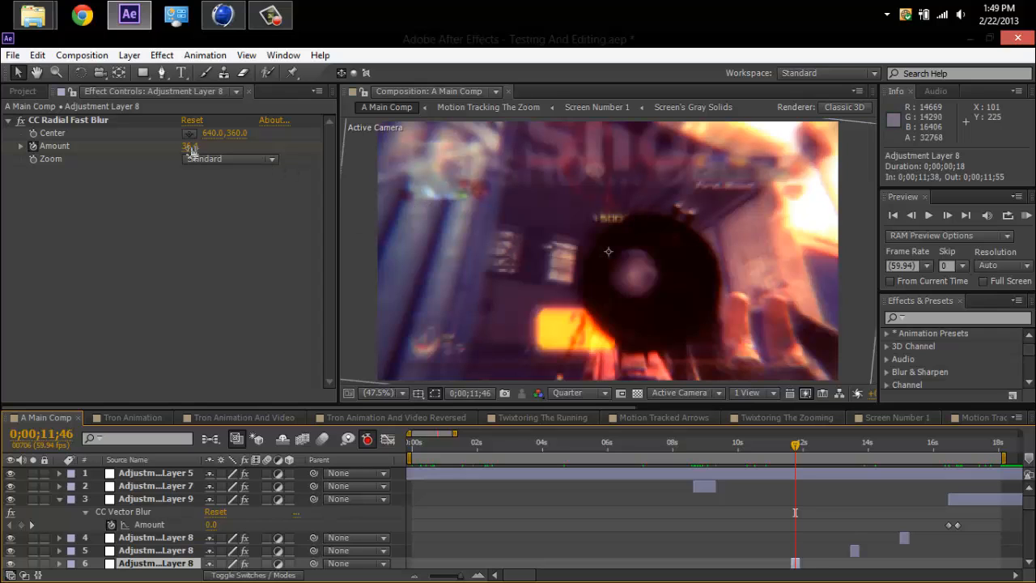
pyautogui.moveTo(194, 146); pyautogui.dragTo(309, 150)
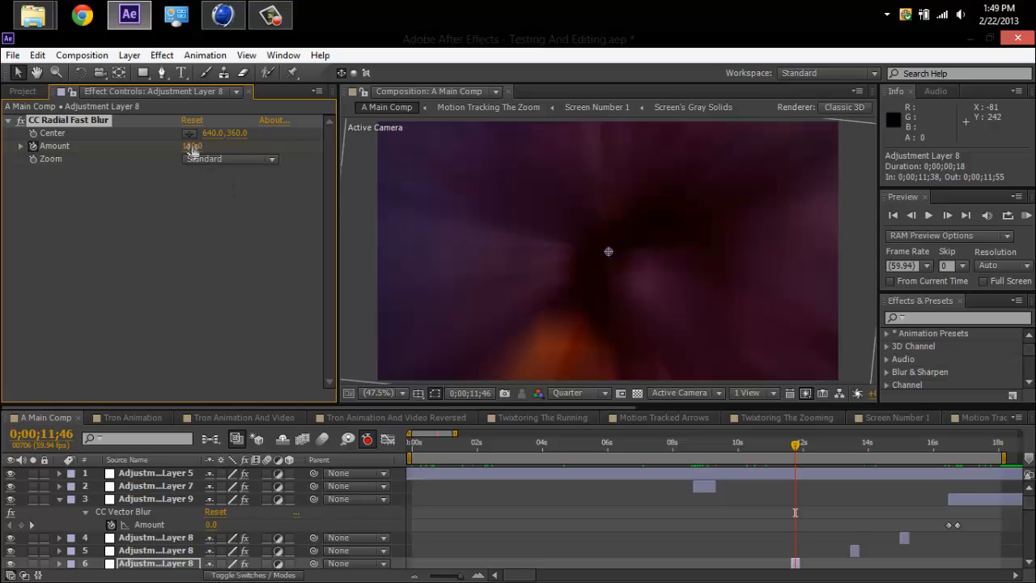
pyautogui.moveTo(193, 150)
pyautogui.mouseDown()
pyautogui.moveTo(157, 148)
pyautogui.moveTo(198, 156)
pyautogui.moveTo(183, 162)
pyautogui.mouseUp()
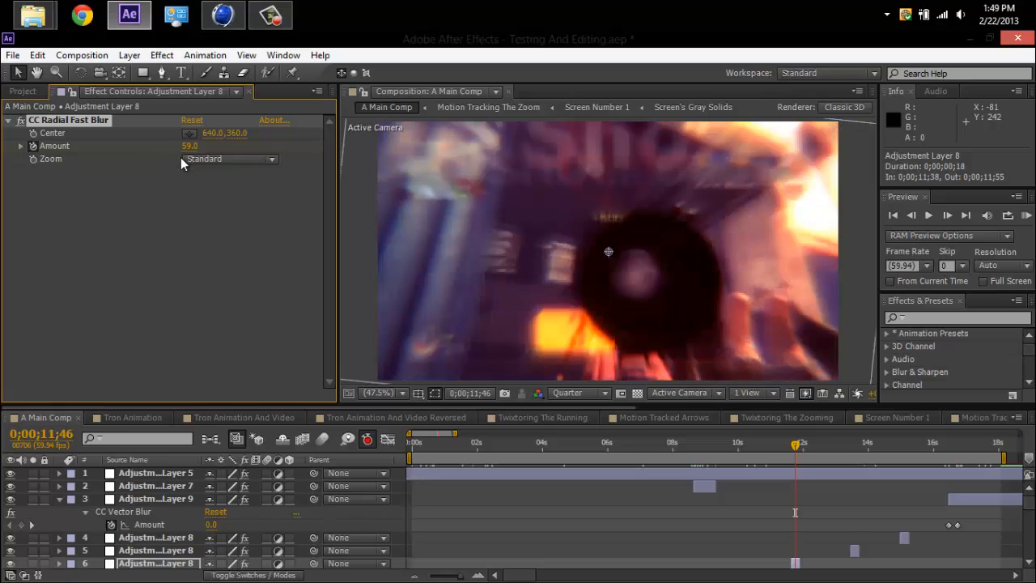
pyautogui.hotkey('ctrl', 'z')
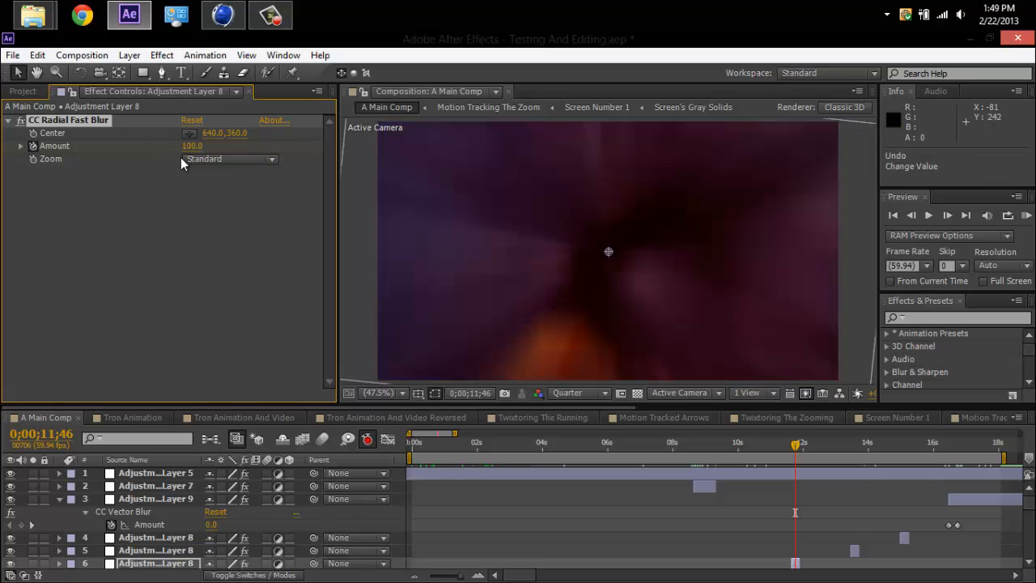
pyautogui.moveTo(181, 157); pyautogui.dragTo(154, 155)
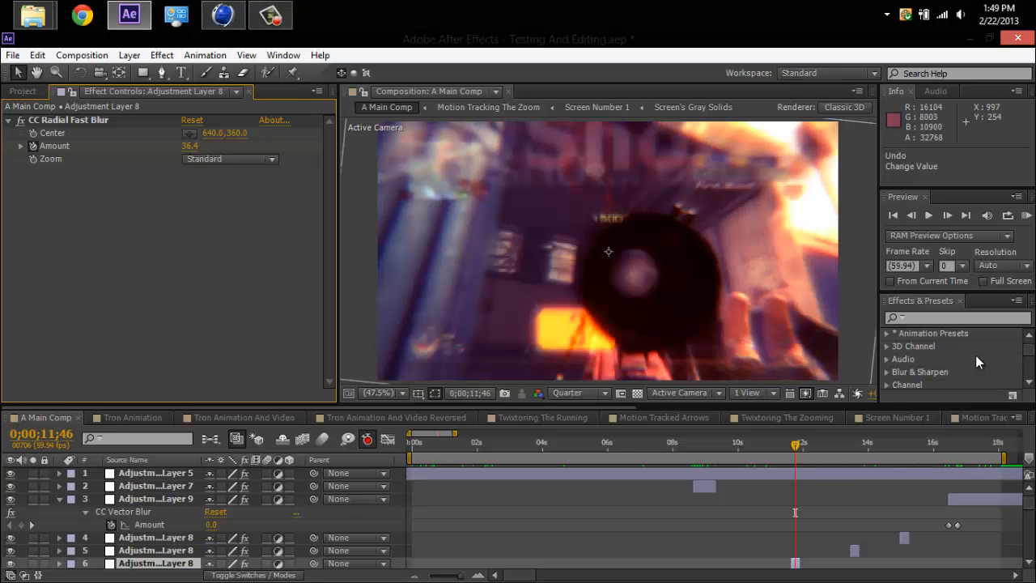
# Scrub through the other two Adjustment Layer 8 clips to 0;00;15;10 and look over the layers below them.
pyautogui.click(858, 445)
pyautogui.moveTo(886, 446); pyautogui.dragTo(905, 447)
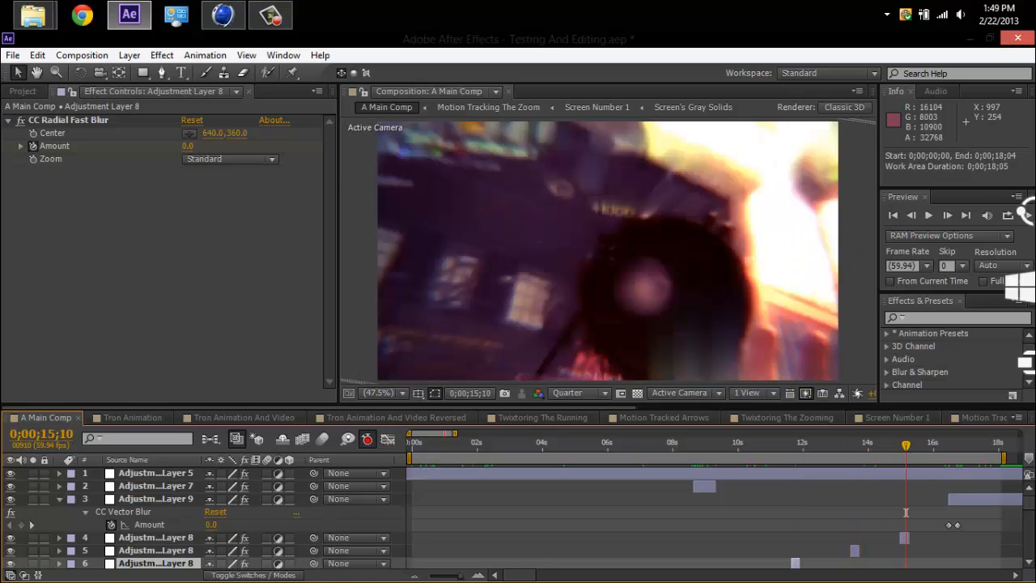
pyautogui.scroll(-3, 1031, 526)
pyautogui.scroll(-2, 1031, 526)
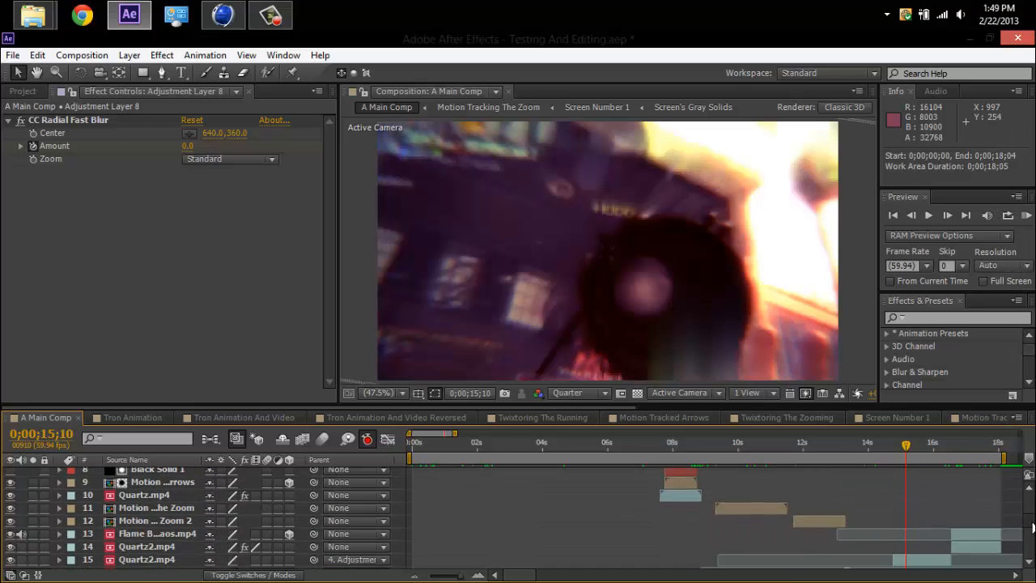
pyautogui.scroll(6, 1031, 518)
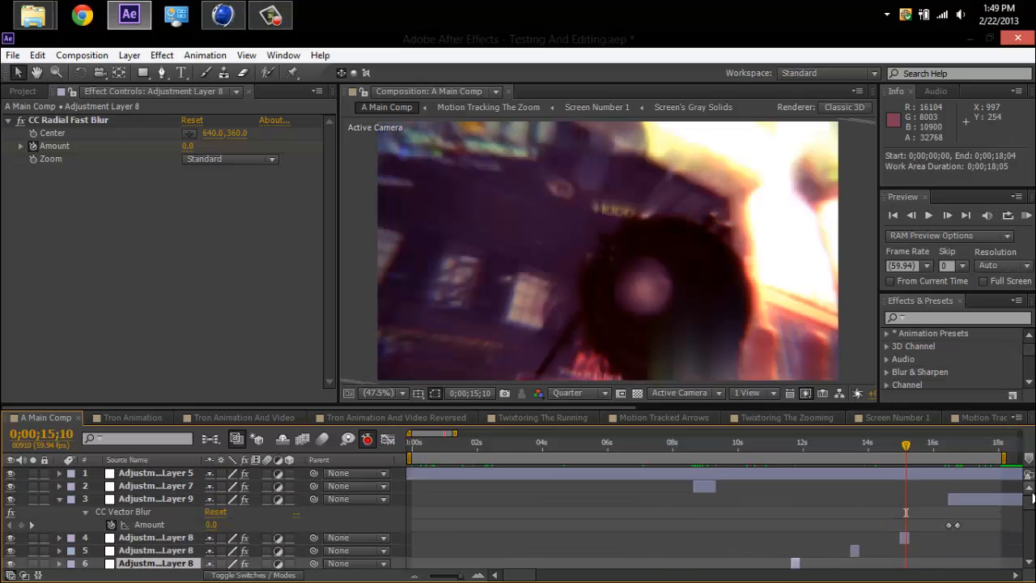
# Switch to CINEMA 4D to view the tracked lightcycle scene, and return to After Effects.
pyautogui.click(224, 13)
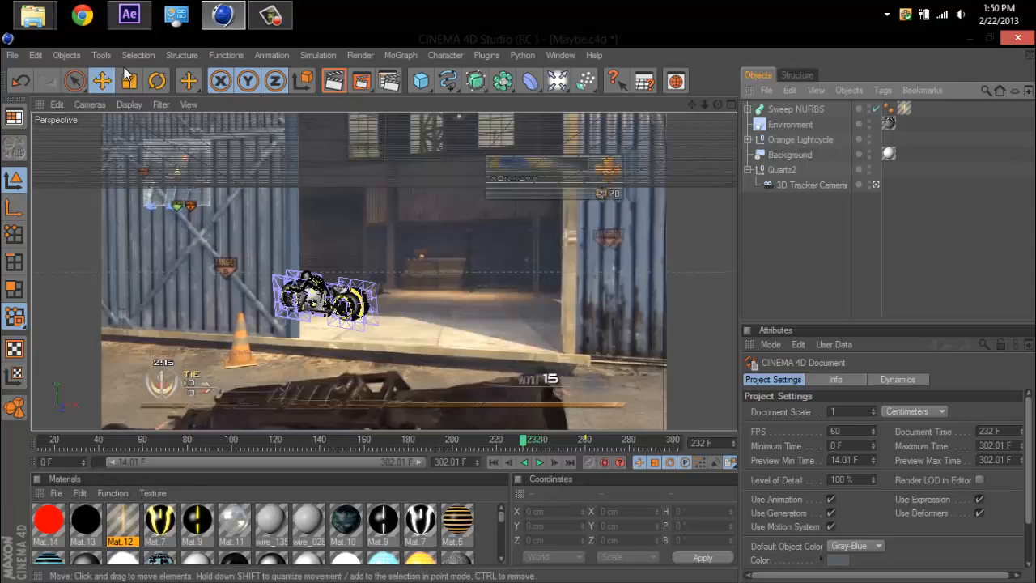
pyautogui.click(137, 17)
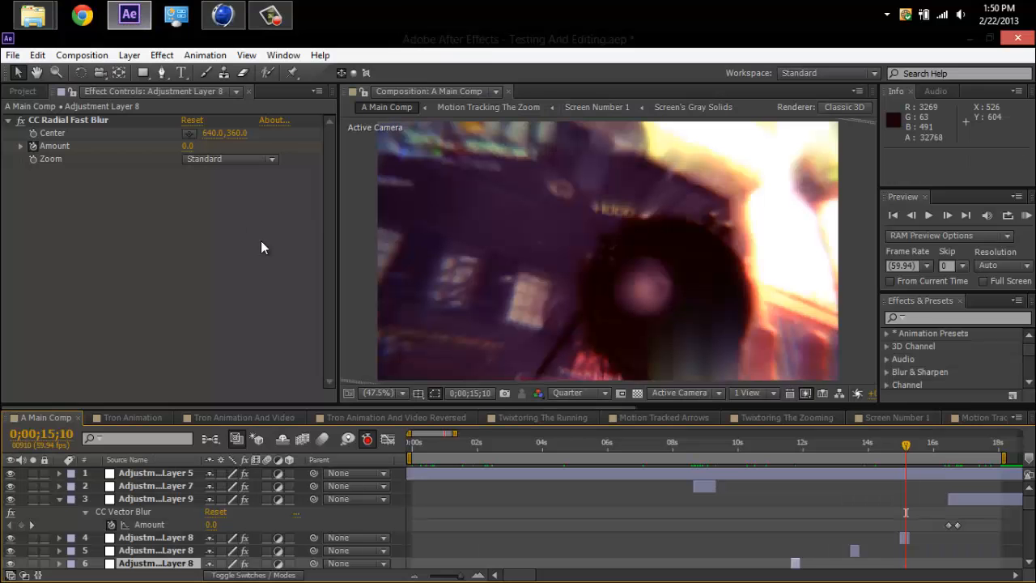
# Scrub the main composition's opening to the lightcycle shot at 0;00;02;53 and open the Tron Animation composition.
pyautogui.click(437, 447)
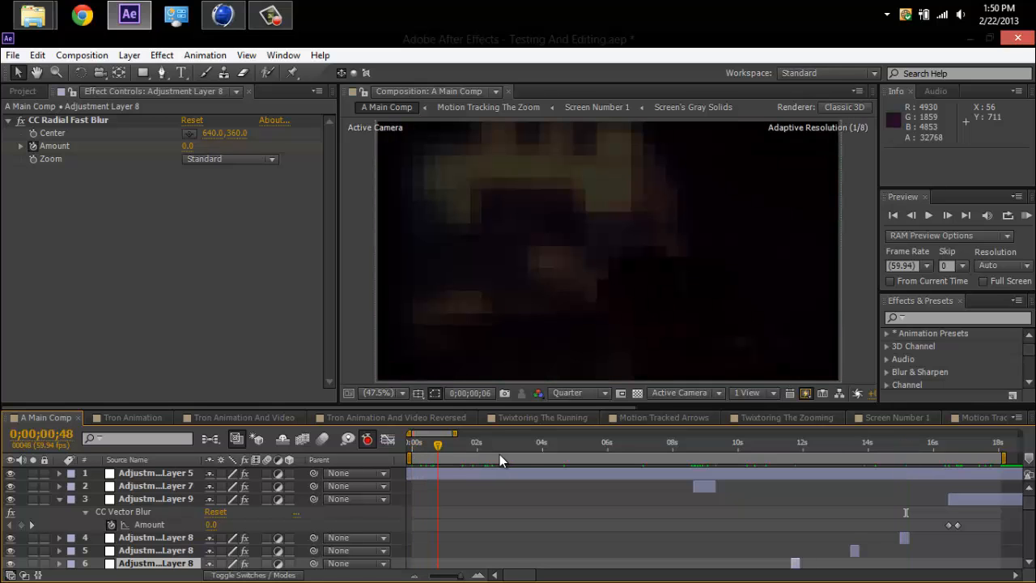
pyautogui.click(476, 444)
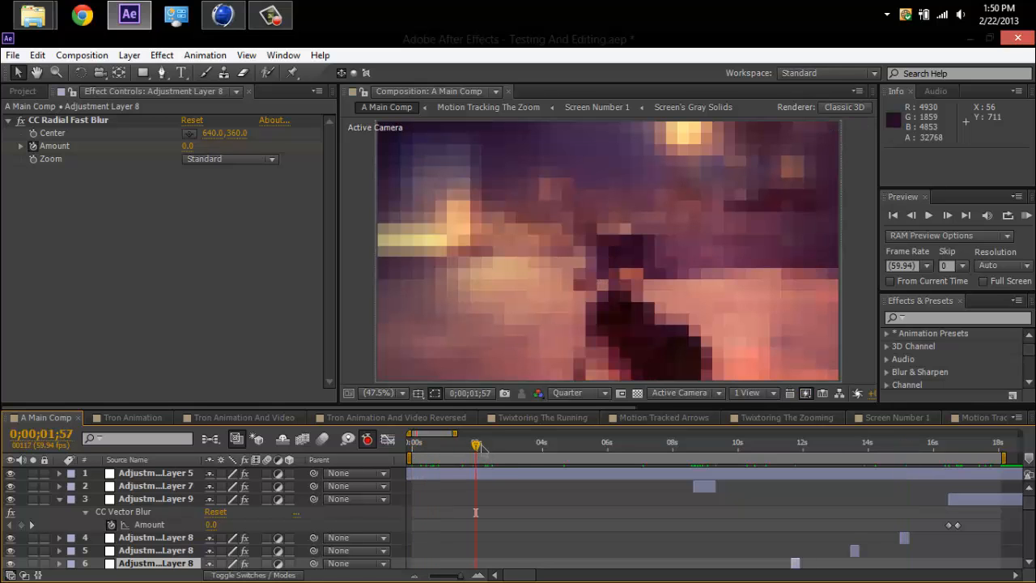
pyautogui.moveTo(481, 443); pyautogui.dragTo(509, 457)
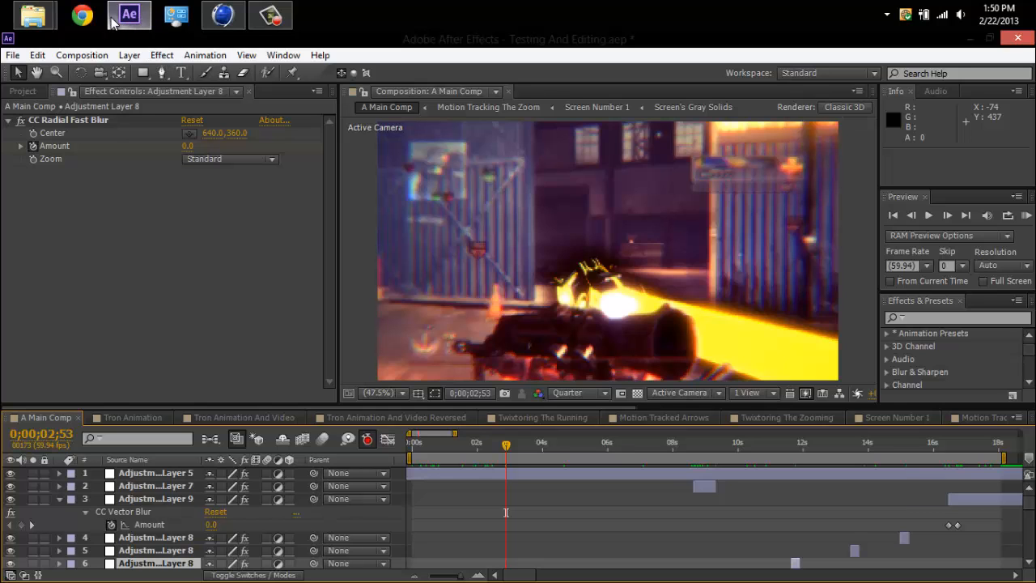
pyautogui.click(162, 418)
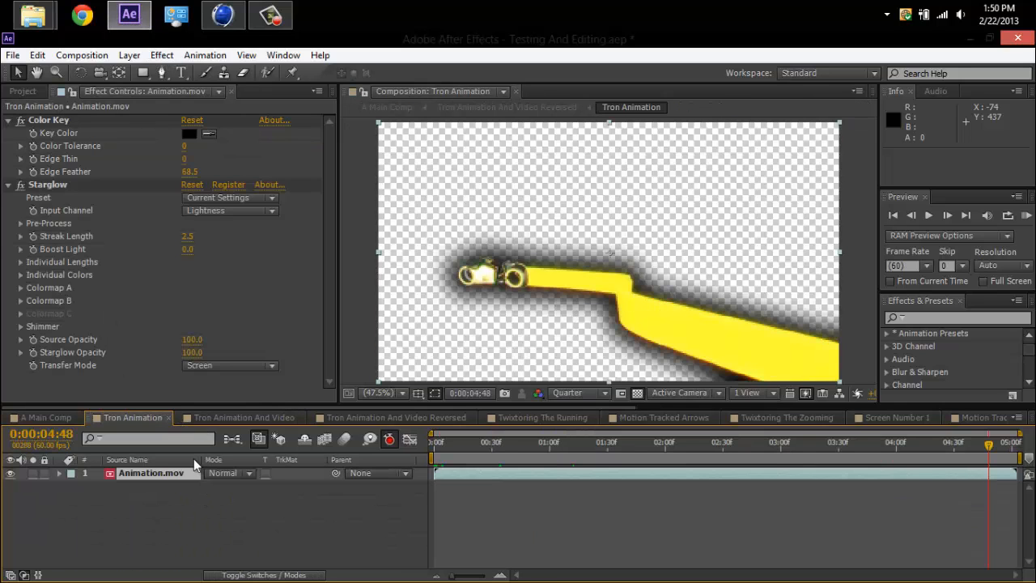
# Go through the Tron Animation And Video compositions, open Twixtoring The Running, and move its tab beside A Main Comp.
pyautogui.click(247, 418)
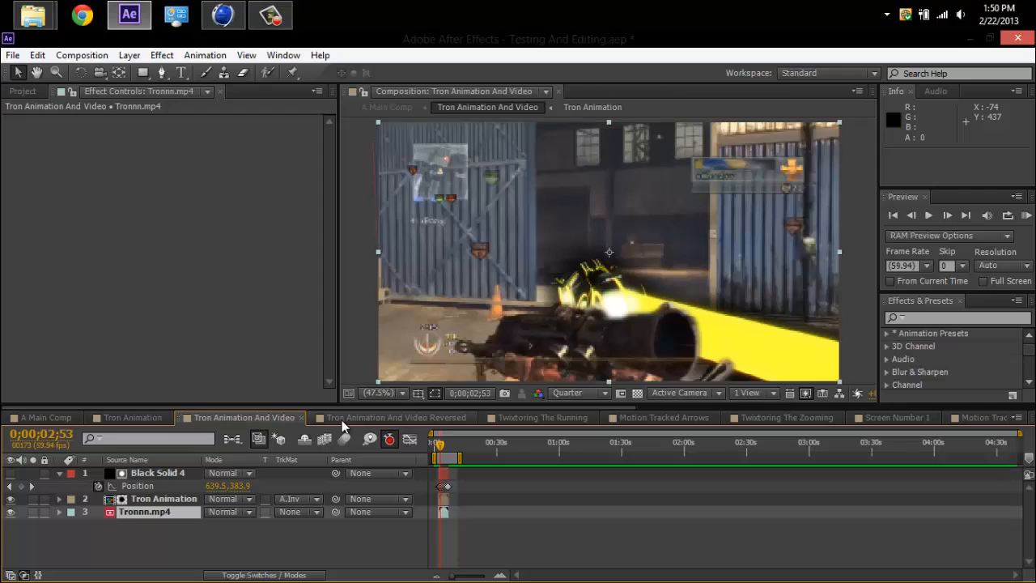
pyautogui.click(445, 419)
pyautogui.click(512, 420)
pyautogui.moveTo(522, 420); pyautogui.dragTo(132, 414)
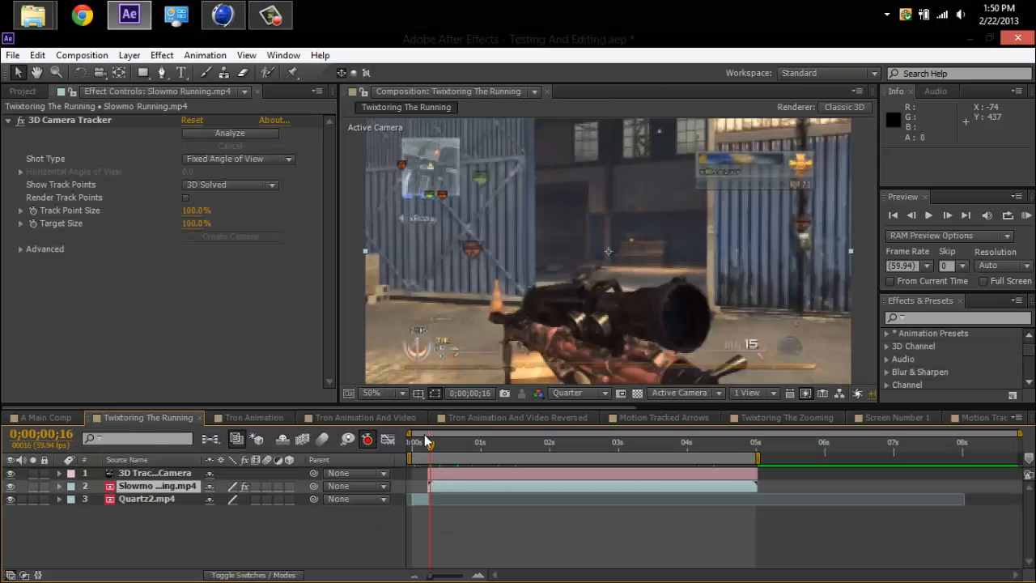
# Scrub the Slowmo Running.mp4 clip from its start to 0;00;03;12, and return to 0;00;00;48.
pyautogui.moveTo(432, 450); pyautogui.dragTo(633, 489)
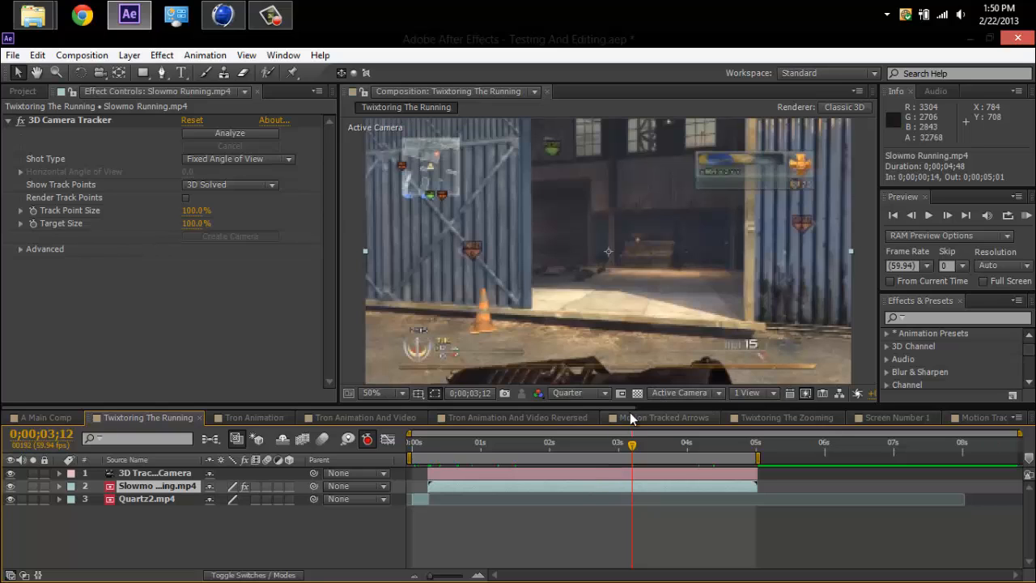
pyautogui.moveTo(508, 260)
pyautogui.mouseDown()
pyautogui.moveTo(481, 231)
pyautogui.moveTo(536, 240)
pyautogui.mouseUp()
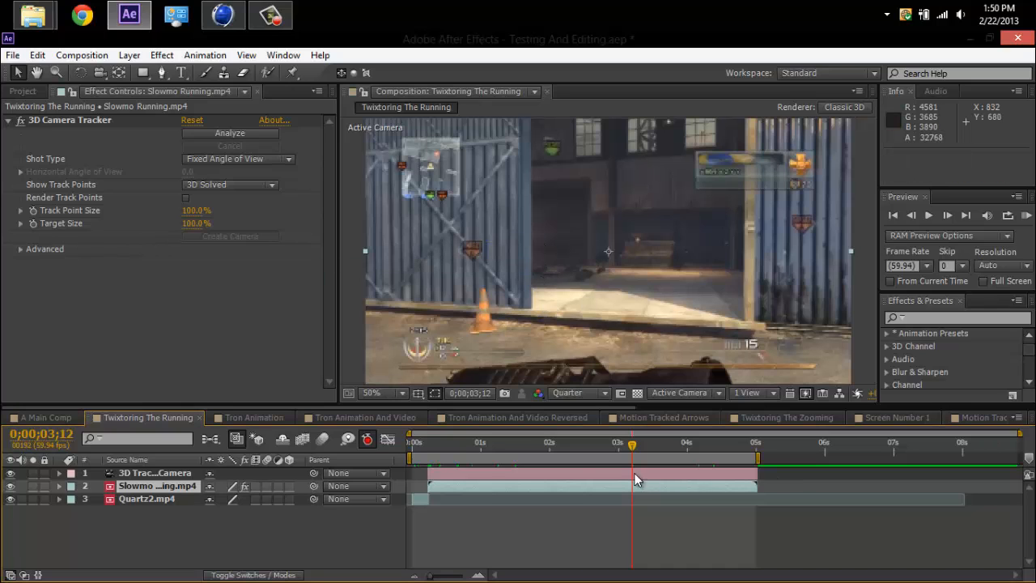
pyautogui.moveTo(431, 449); pyautogui.dragTo(467, 451)
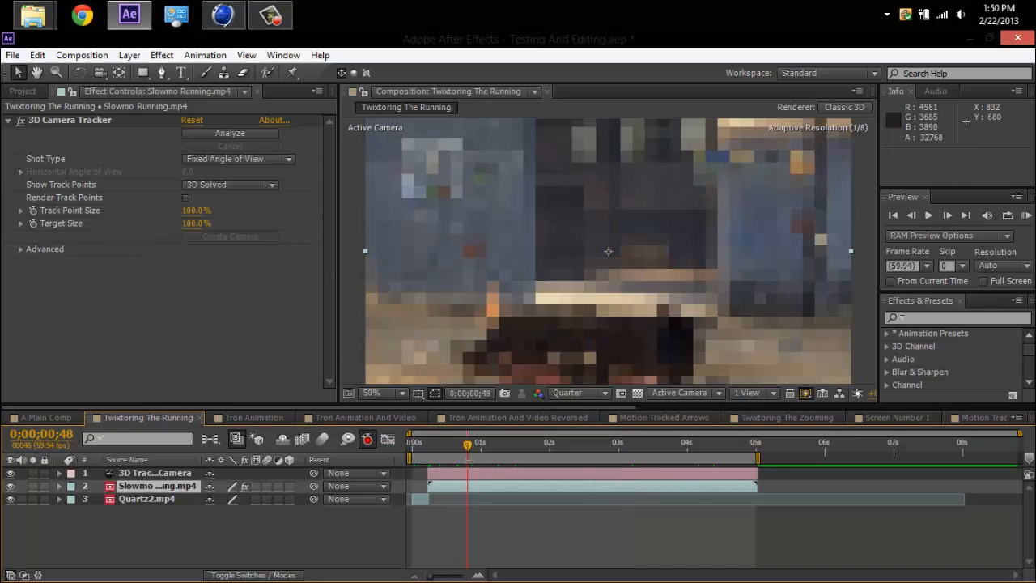
pyautogui.click(37, 55)
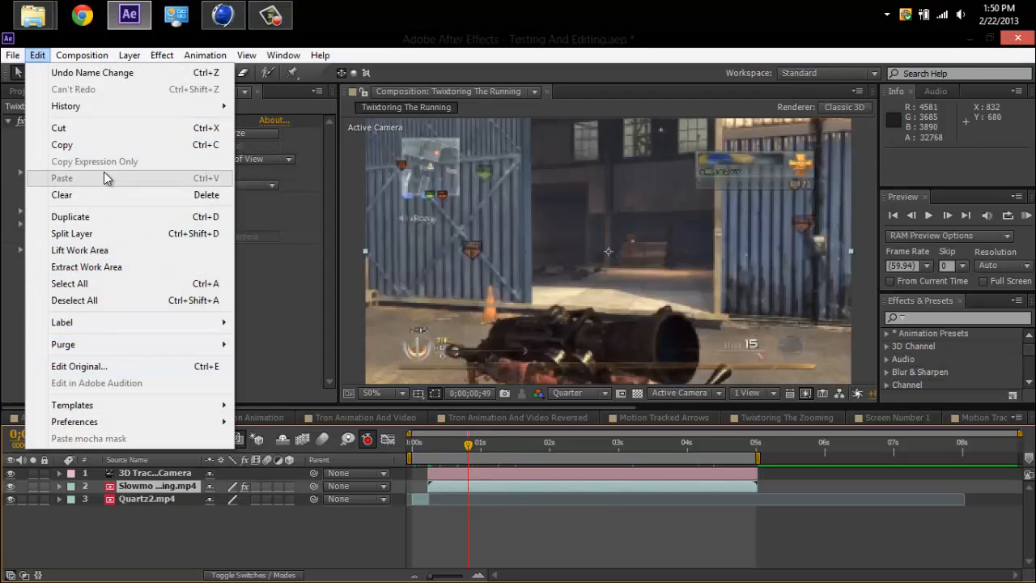
pyautogui.moveTo(130, 57)
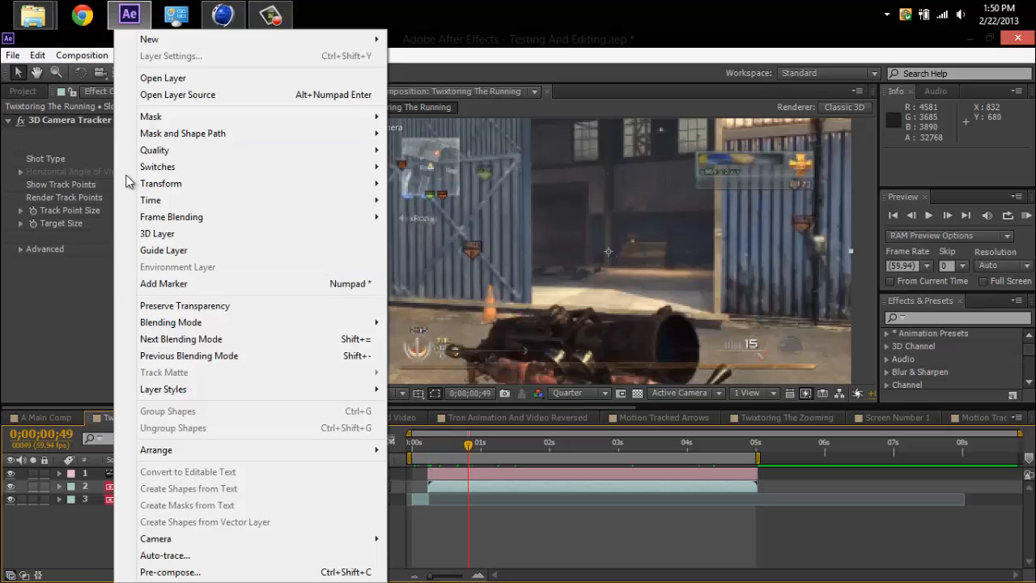
pyautogui.click(72, 53)
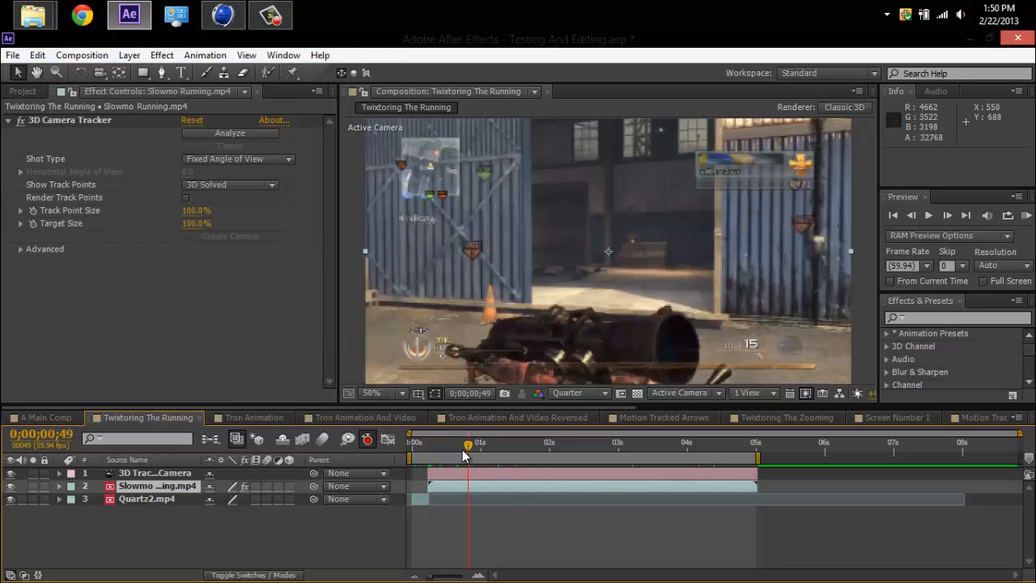
# Select the Quartz2.mp4 layer and examine its cut to the slow-motion clip, scrubbing on to 0;00;03;04.
pyautogui.moveTo(440, 450)
pyautogui.mouseDown()
pyautogui.moveTo(416, 449)
pyautogui.moveTo(429, 450)
pyautogui.mouseUp()
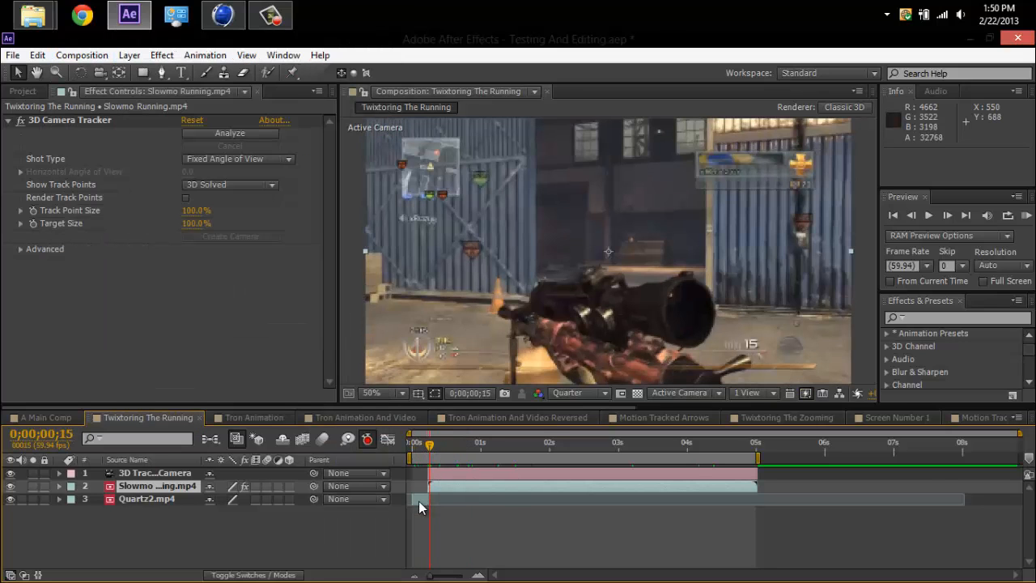
pyautogui.click(419, 502)
pyautogui.click(428, 450)
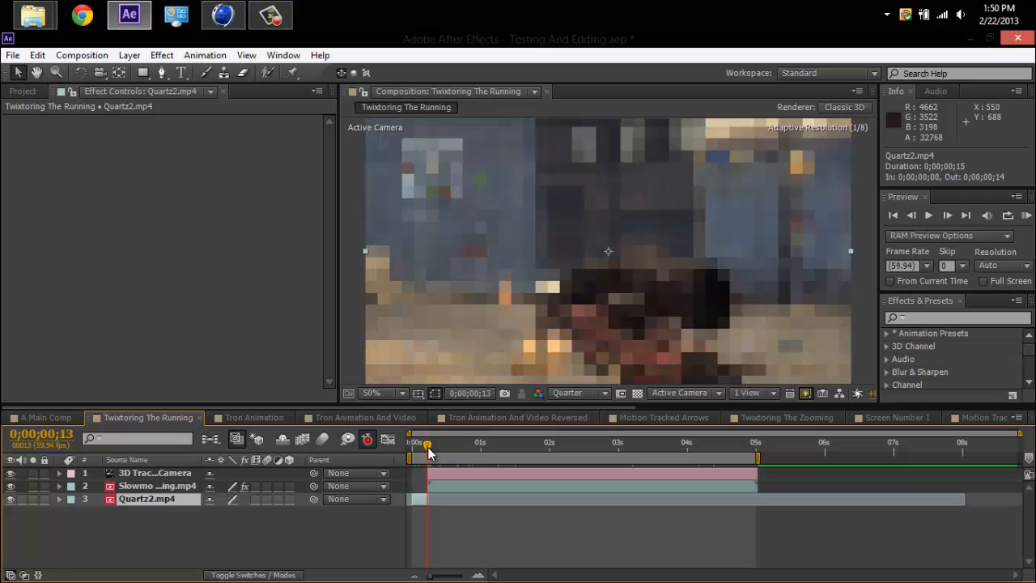
pyautogui.moveTo(429, 453); pyautogui.dragTo(432, 452)
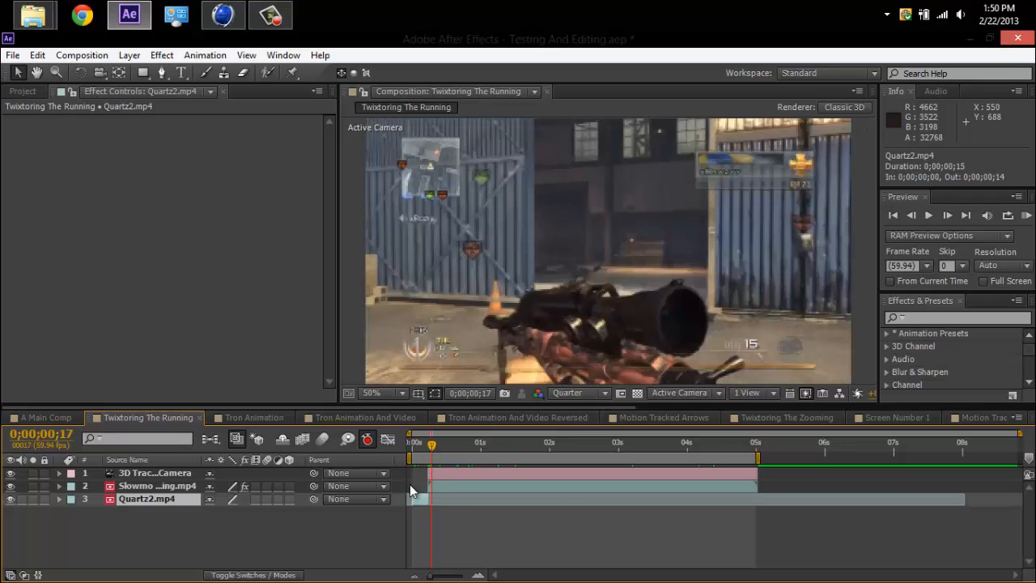
pyautogui.moveTo(431, 450)
pyautogui.mouseDown()
pyautogui.moveTo(759, 457)
pyautogui.moveTo(451, 448)
pyautogui.mouseUp()
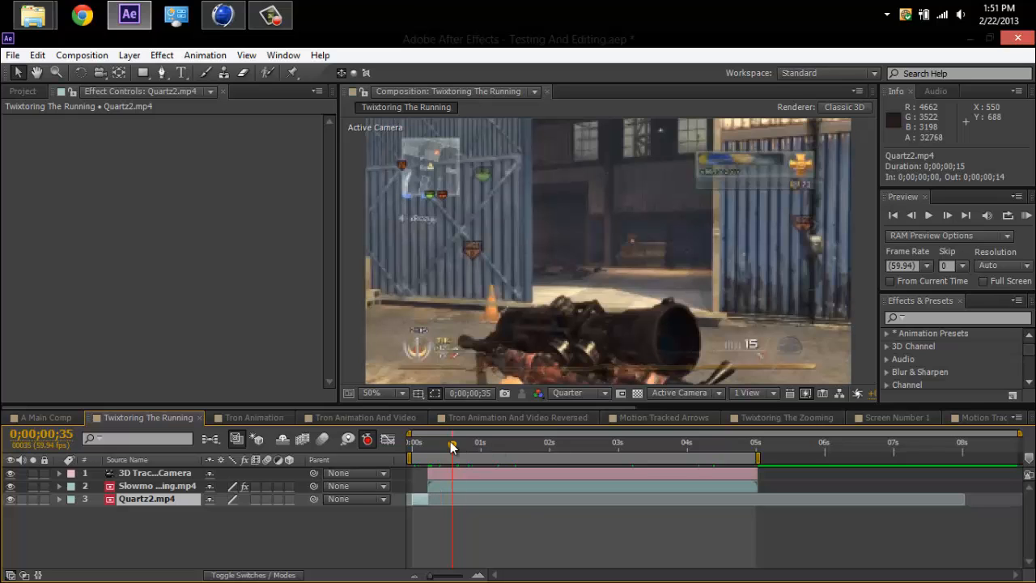
pyautogui.moveTo(452, 450); pyautogui.dragTo(622, 448)
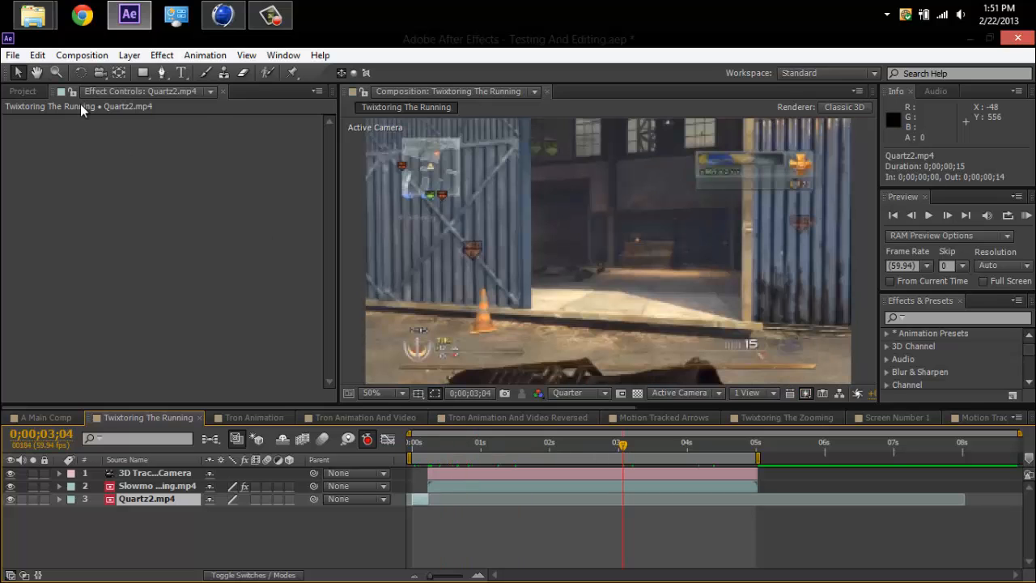
# Switch to the OCE folder, look over its files, select the Tron video, and return to After Effects.
pyautogui.moveTo(36, 15)
pyautogui.click(267, 104)
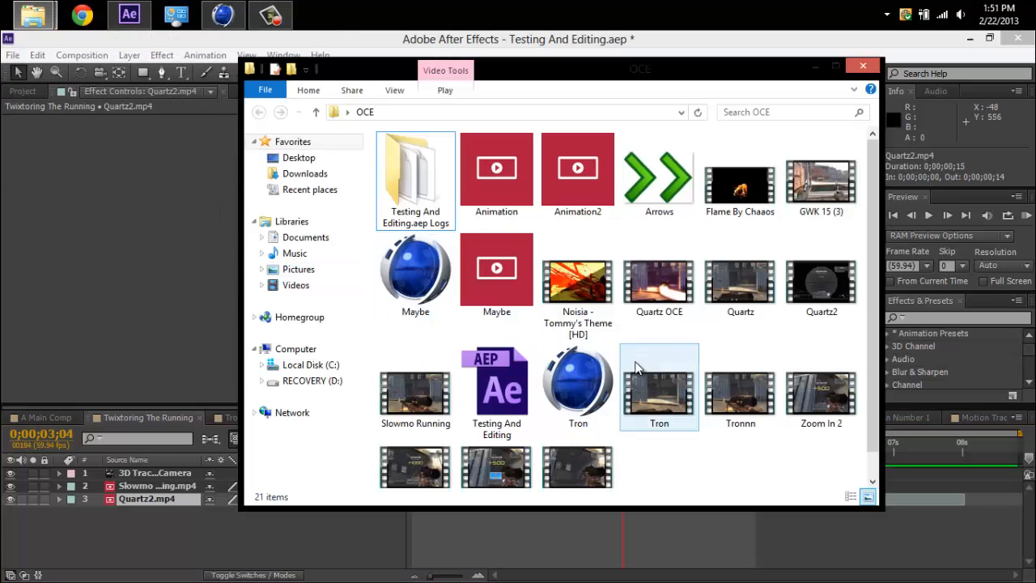
pyautogui.scroll(-2, 864, 294)
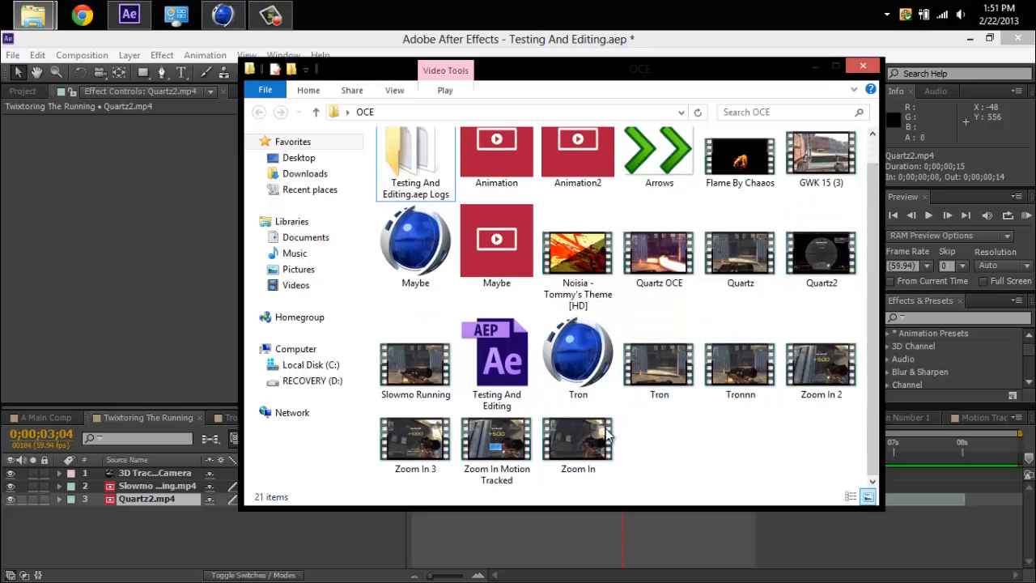
pyautogui.click(653, 405)
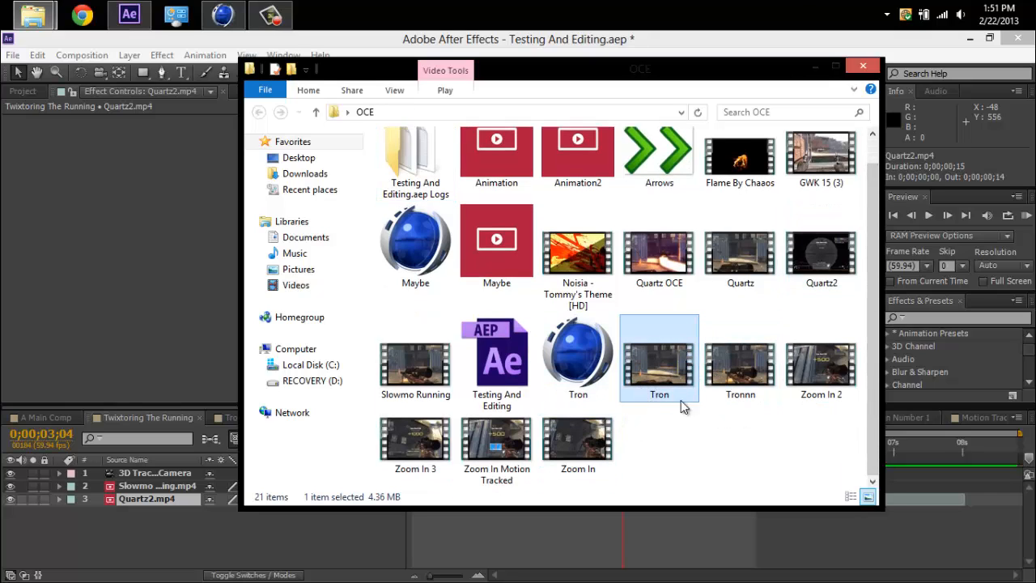
pyautogui.click(785, 43)
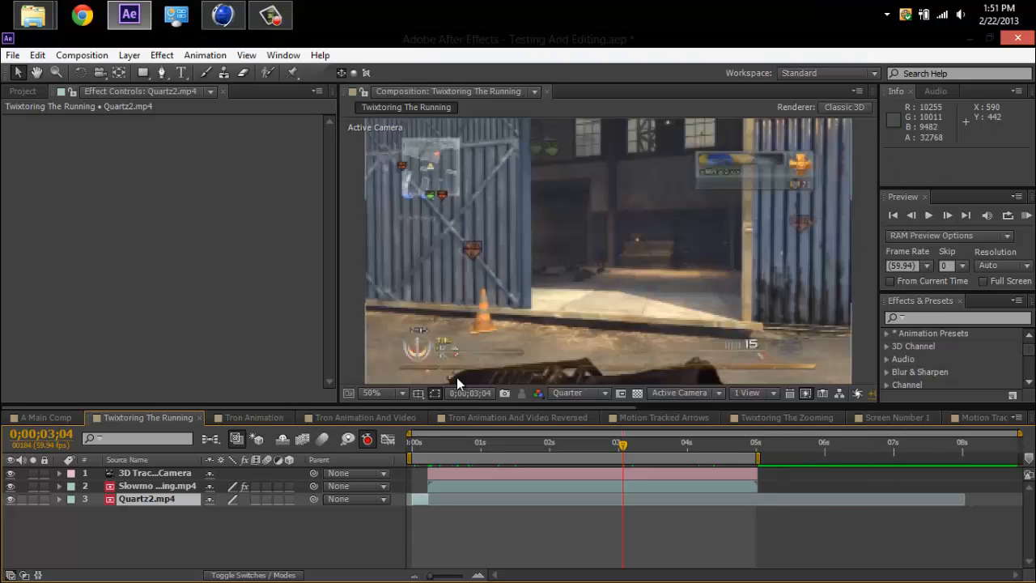
# Select the Slowmo Running.mp4 layer, locate its source video in the OCE folder, and close the folder.
pyautogui.click(182, 485)
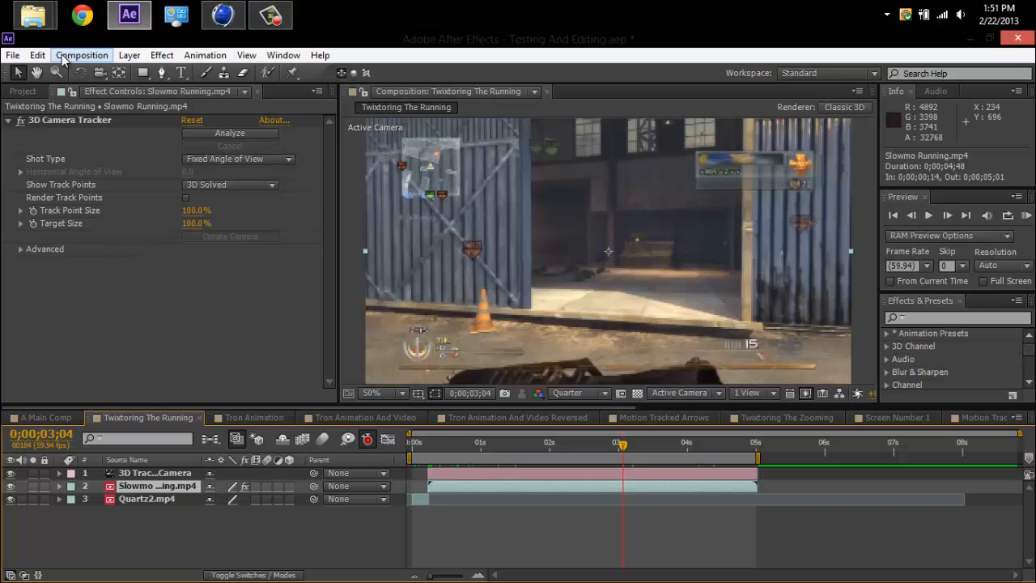
pyautogui.moveTo(34, 16)
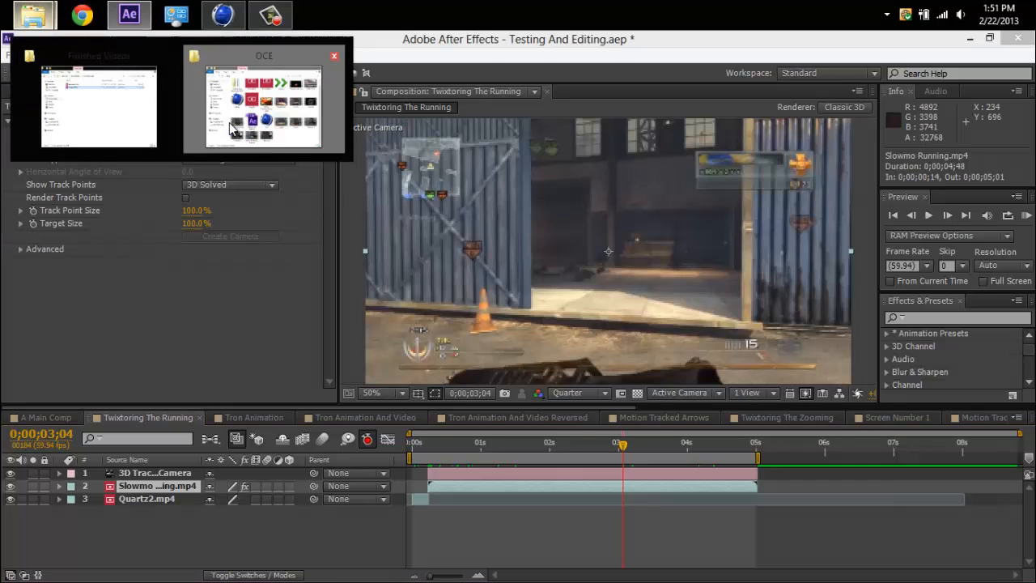
pyautogui.click(243, 114)
pyautogui.click(437, 380)
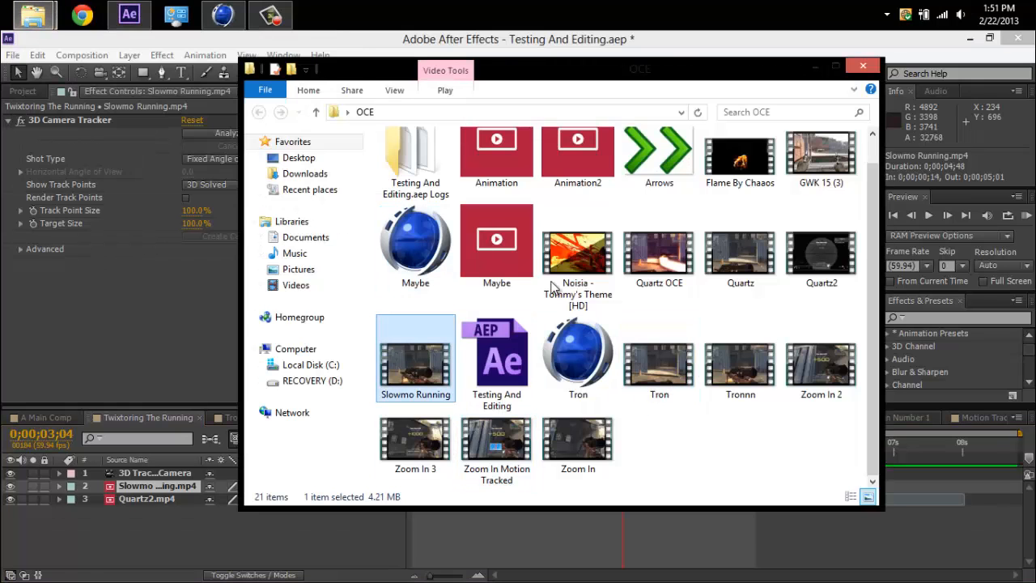
pyautogui.click(862, 66)
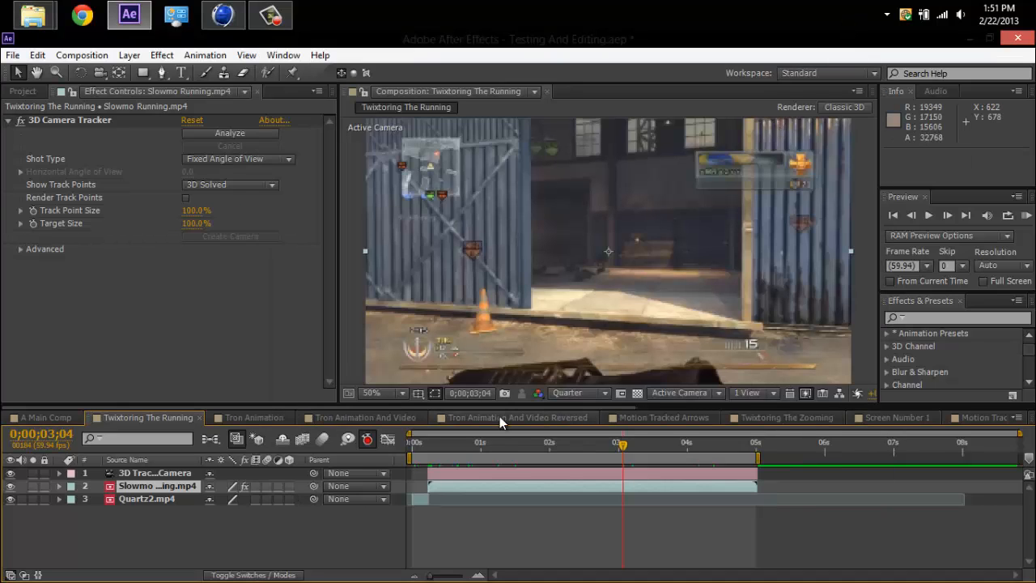
# Go back to 0;00;00;16 and view the Track Camera command for the Slowmo Running.mp4 layer without running it.
pyautogui.moveTo(447, 450)
pyautogui.mouseDown()
pyautogui.moveTo(489, 452)
pyautogui.moveTo(429, 454)
pyautogui.mouseUp()
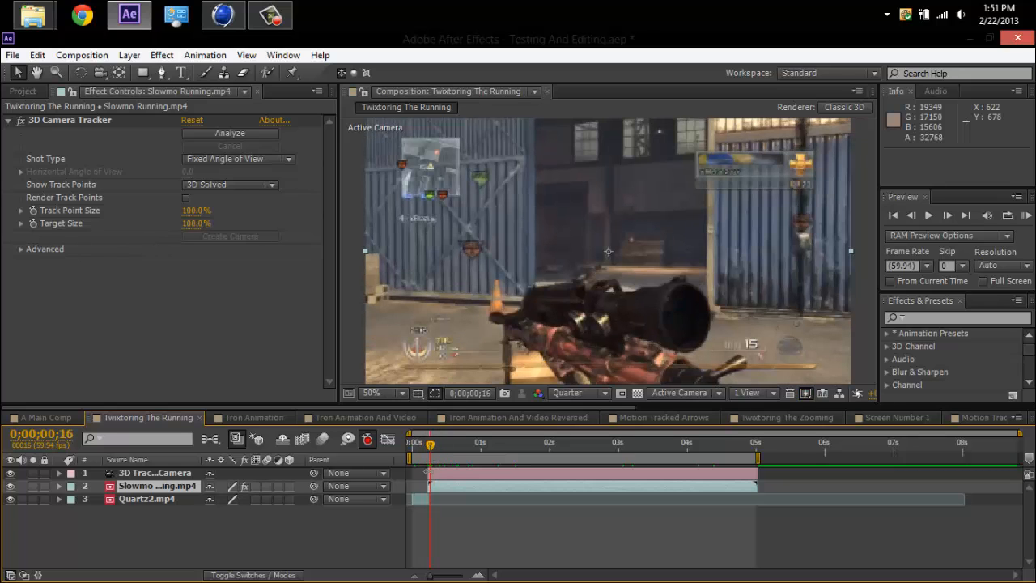
pyautogui.rightClick(161, 486)
pyautogui.click(154, 492)
pyautogui.rightClick(154, 492)
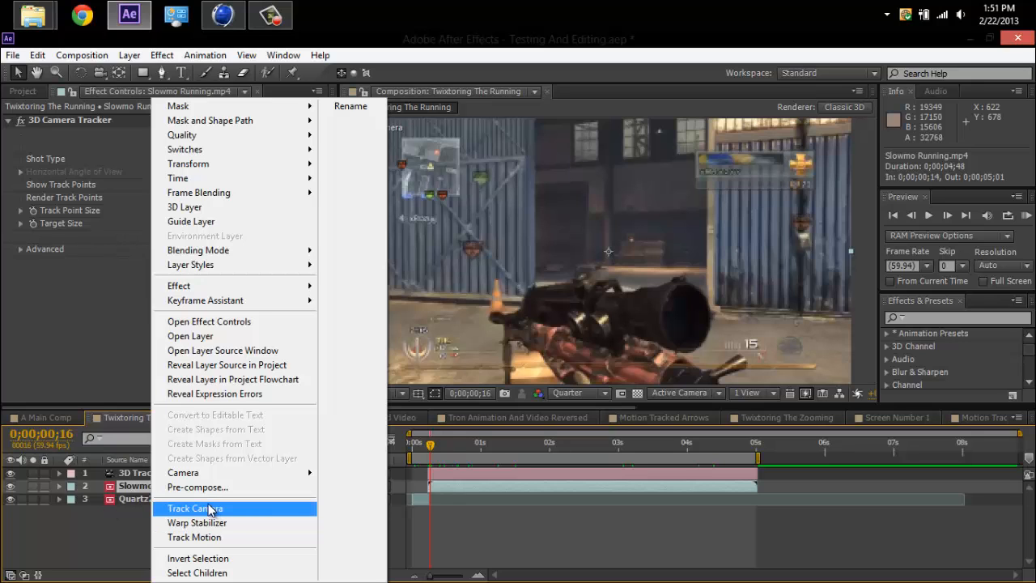
pyautogui.click(109, 519)
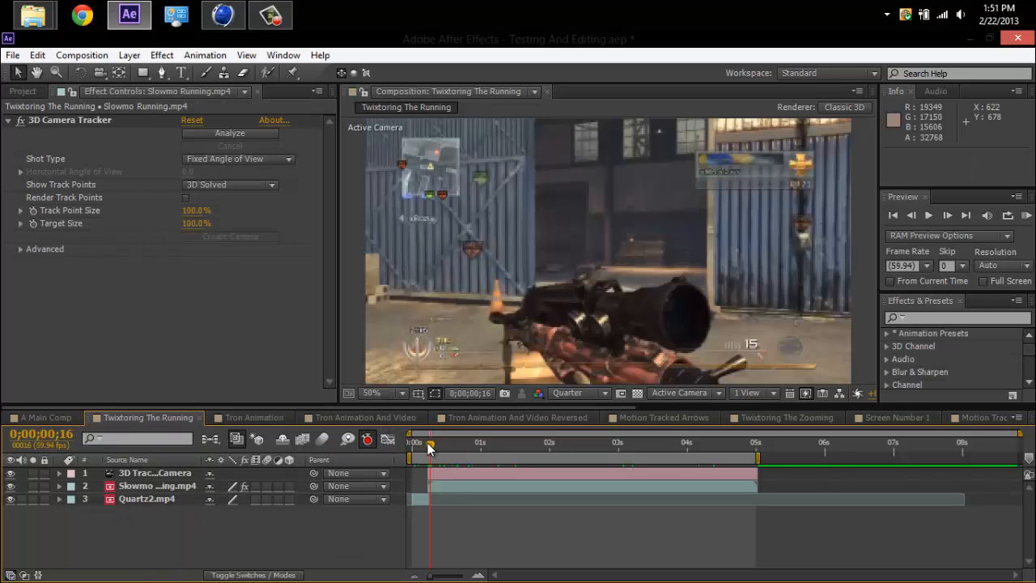
# Move to 0;00;00;48, select the Slowmo Running.mp4 layer, and try Create Camera in its 3D Camera Tracker effect.
pyautogui.moveTo(429, 450); pyautogui.dragTo(467, 449)
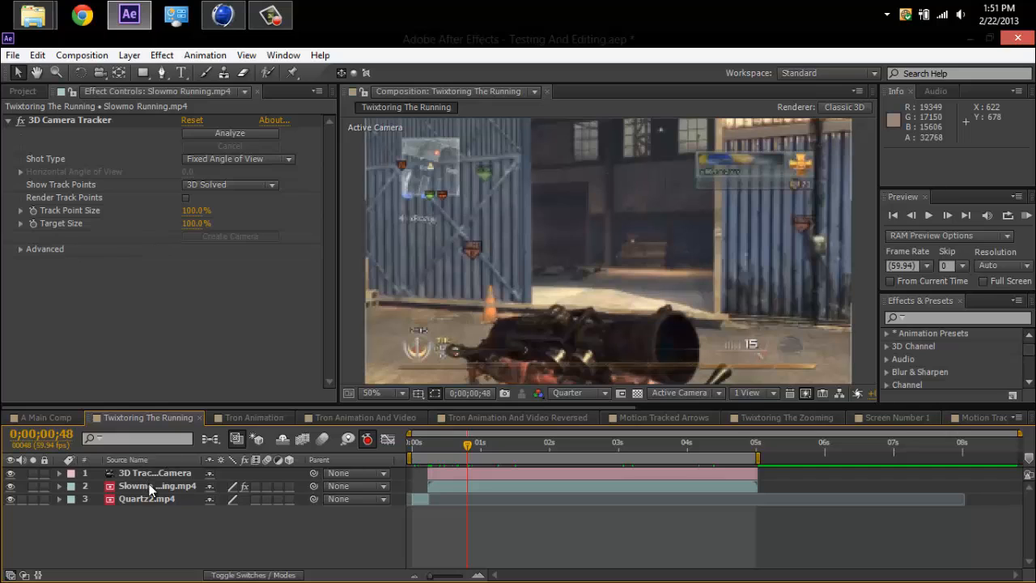
pyautogui.click(149, 488)
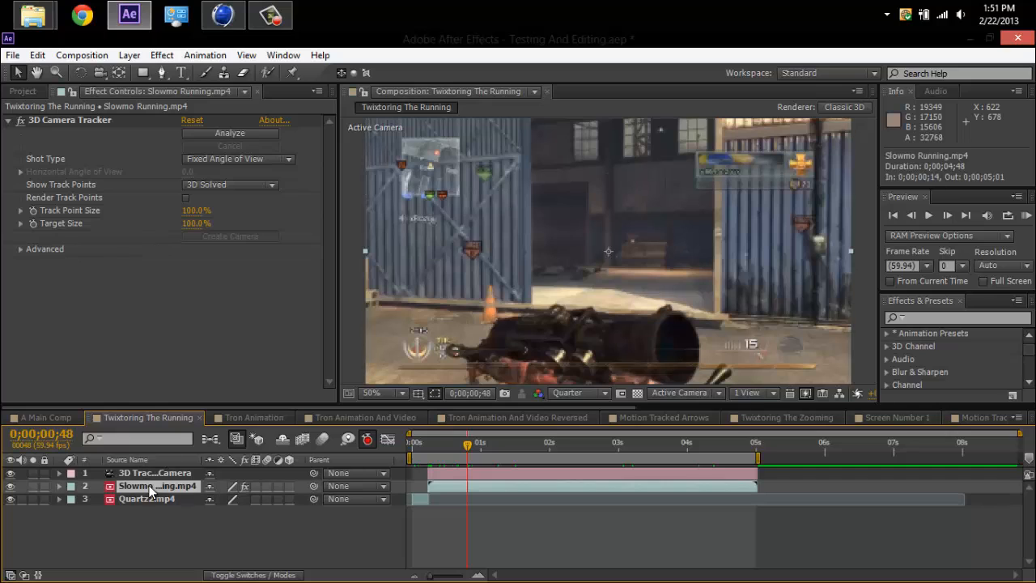
pyautogui.click(215, 233)
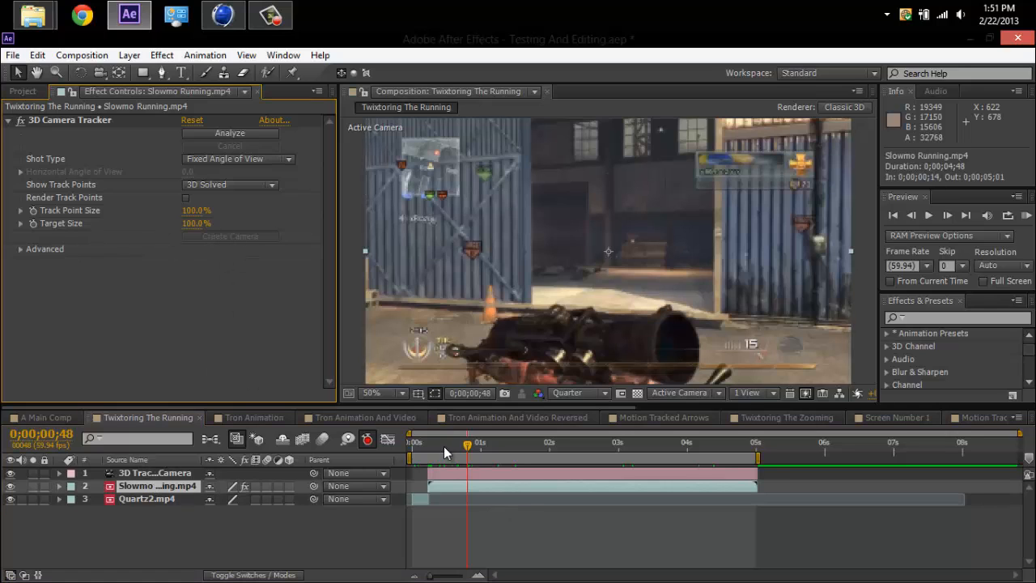
# Move back to 0;00;00;13 and view the project's export options, including CINEMA 4D Exporter, without exporting.
pyautogui.moveTo(444, 447)
pyautogui.mouseDown()
pyautogui.moveTo(482, 449)
pyautogui.moveTo(408, 453)
pyautogui.moveTo(427, 447)
pyautogui.mouseUp()
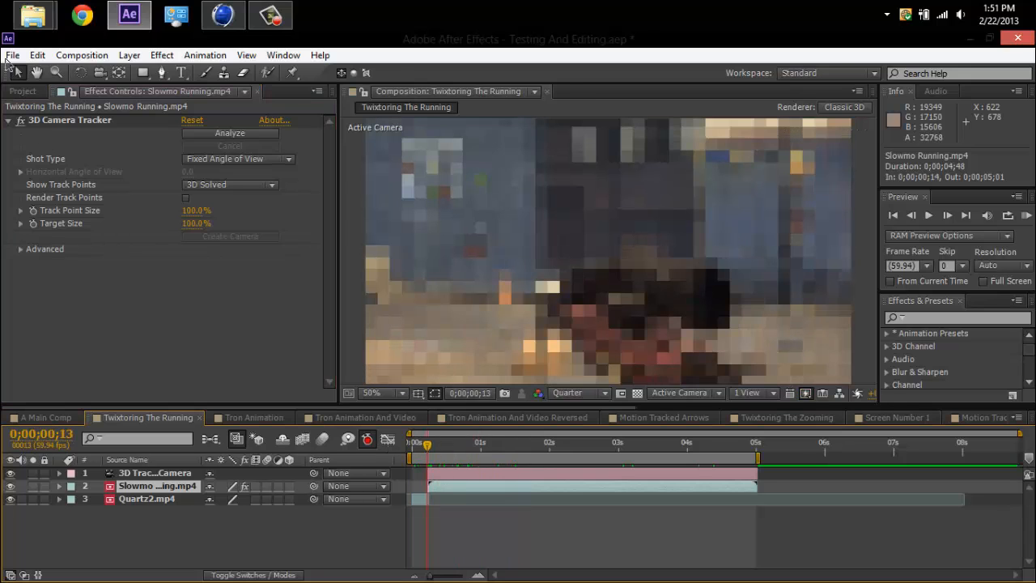
pyautogui.click(12, 55)
pyautogui.moveTo(98, 259)
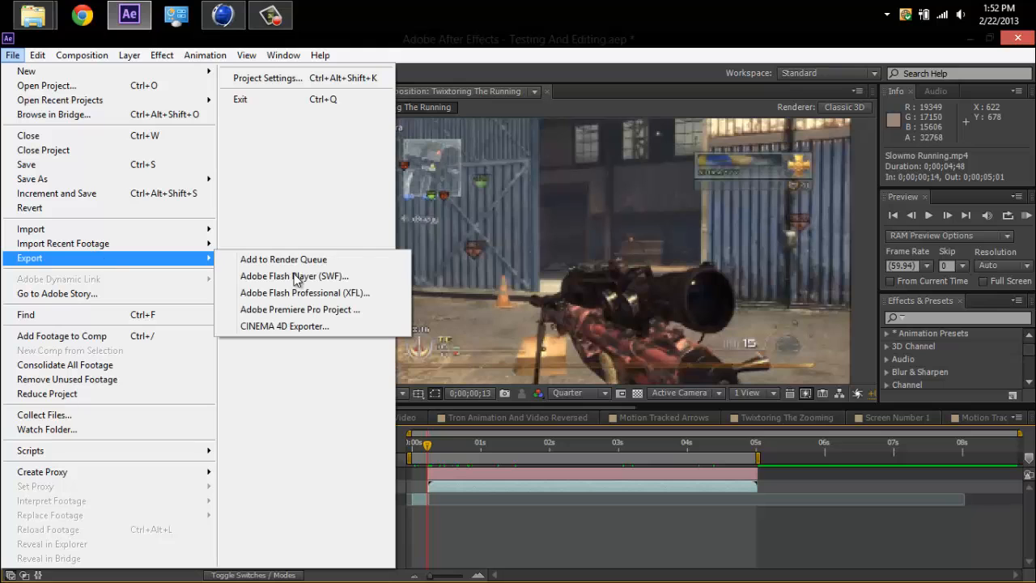
pyautogui.click(495, 50)
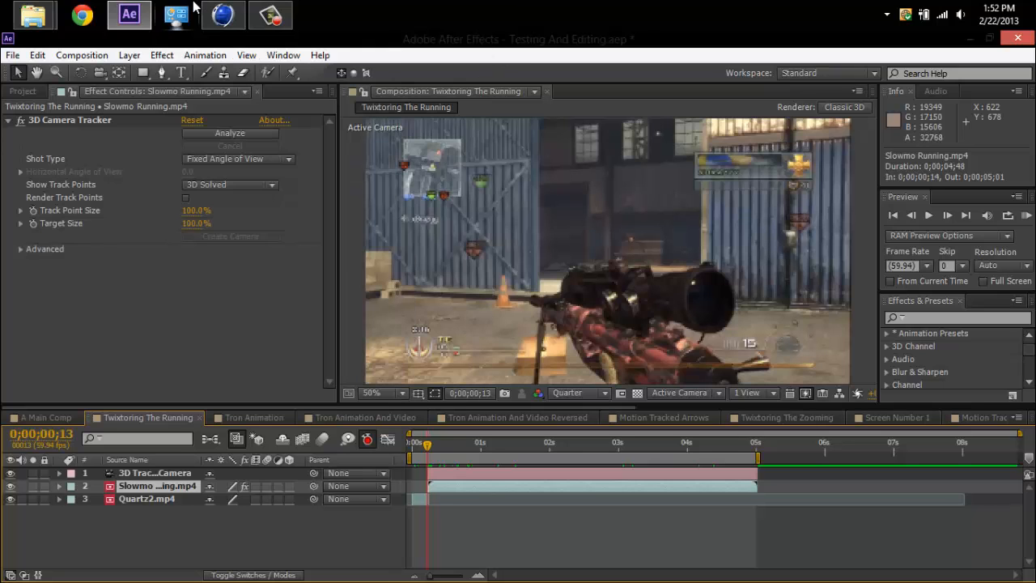
# Switch to CINEMA 4D, hide the Background object in the viewport, and rewind the animation to frame 14.
pyautogui.click(223, 16)
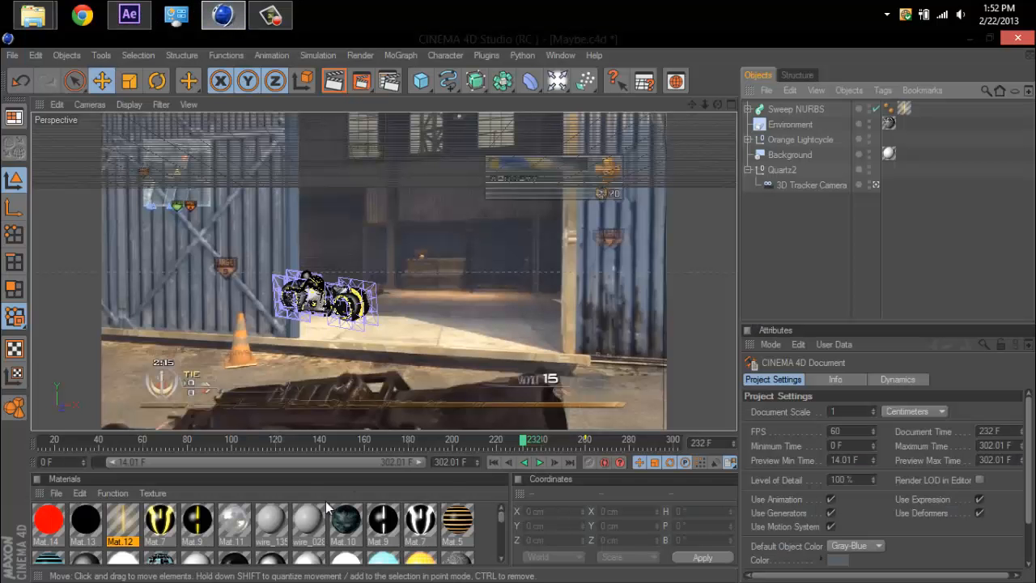
pyautogui.click(868, 152)
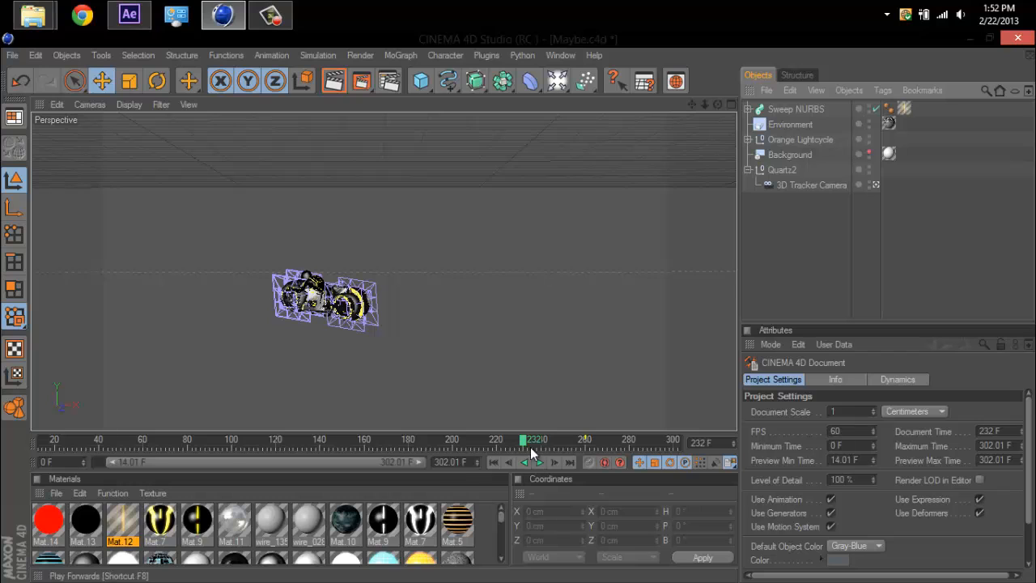
pyautogui.moveTo(523, 438); pyautogui.dragTo(32, 447)
# Select the 3D Tracker Camera to examine its motion path, scrub the opening frames, and clear the selection.
pyautogui.click(804, 185)
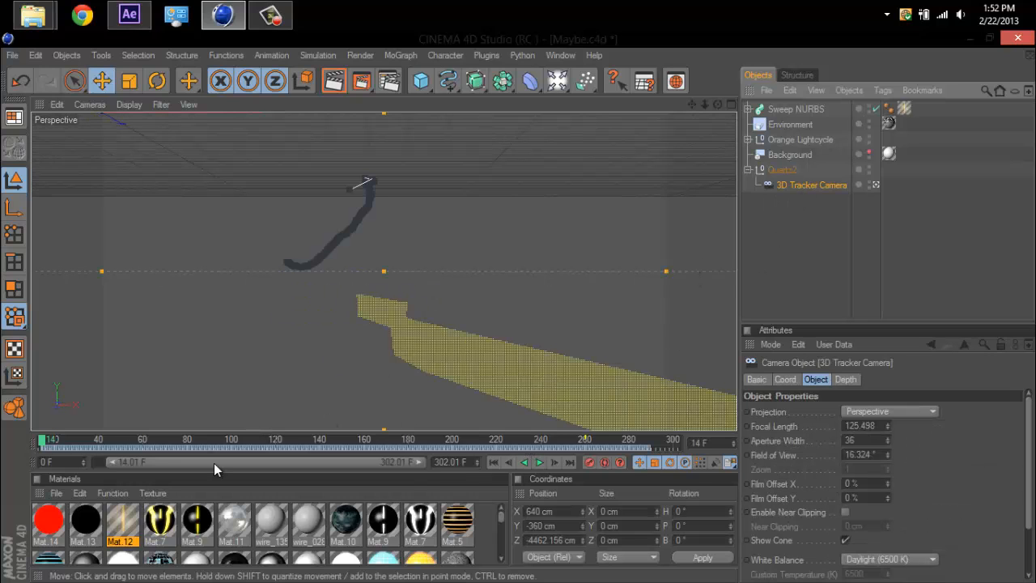
pyautogui.moveTo(98, 444); pyautogui.dragTo(10, 453)
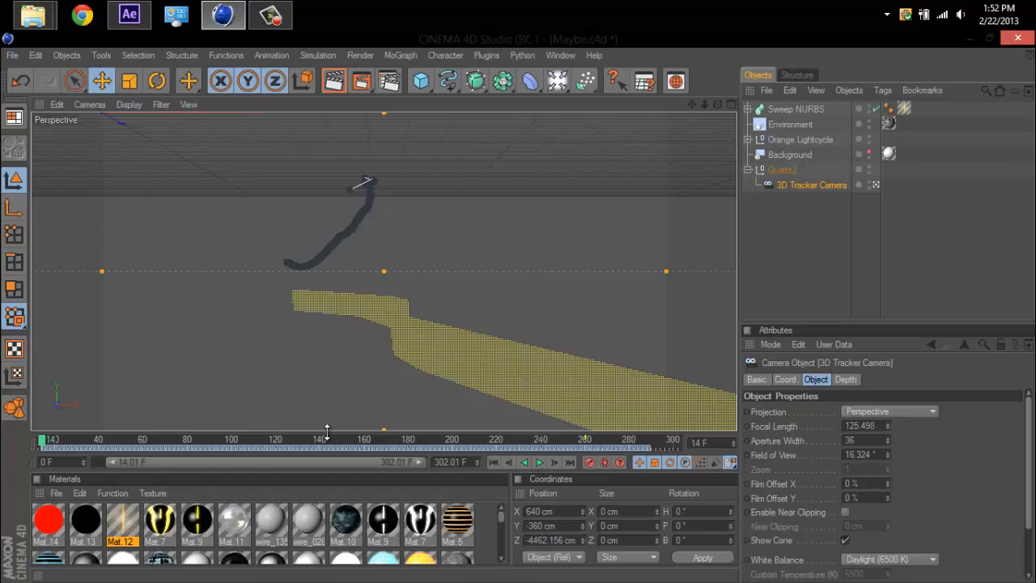
pyautogui.click(769, 258)
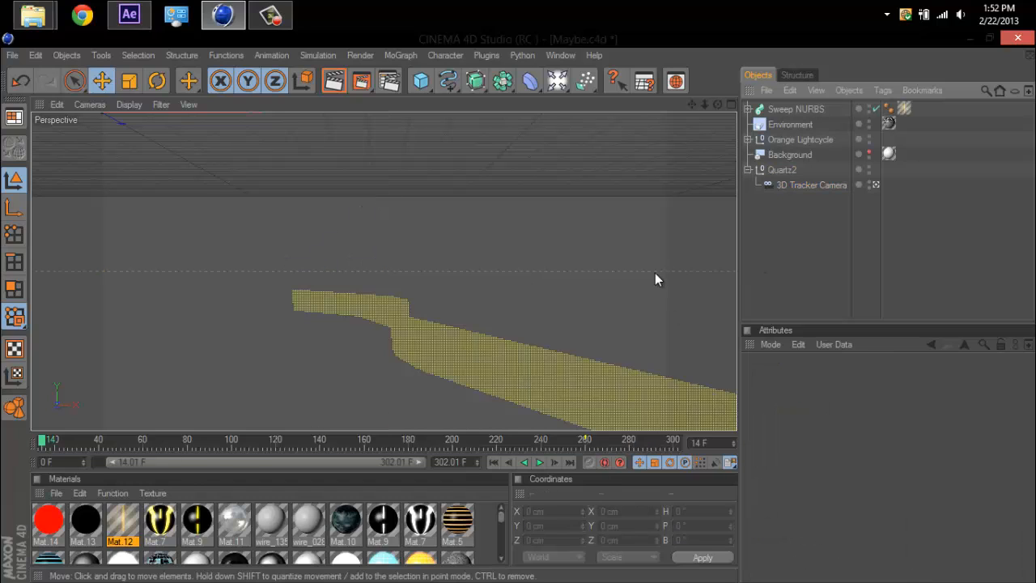
# Select the Orange Lightcycle null to examine its motion path, and expand its hierarchy.
pyautogui.click(787, 138)
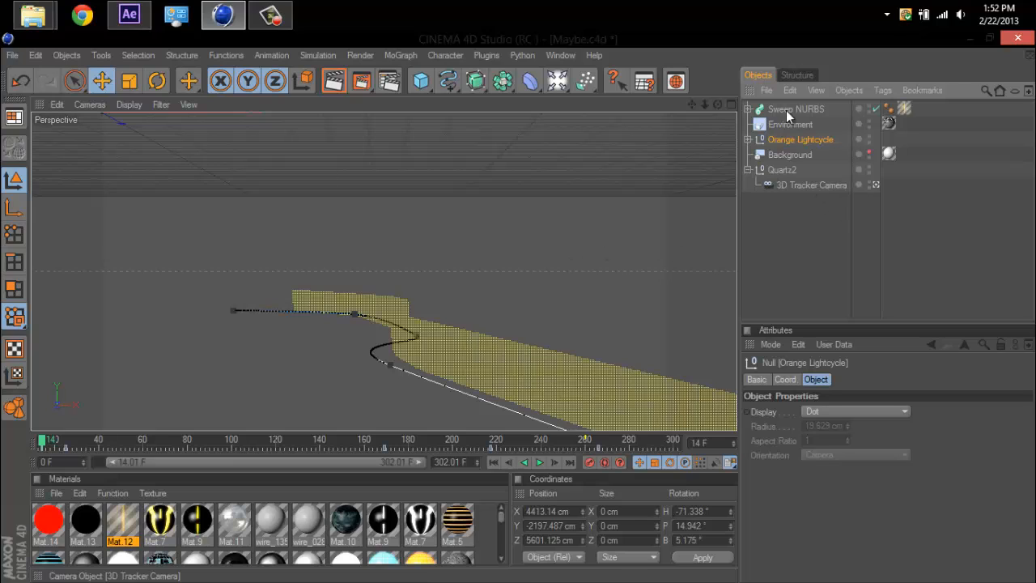
pyautogui.click(776, 155)
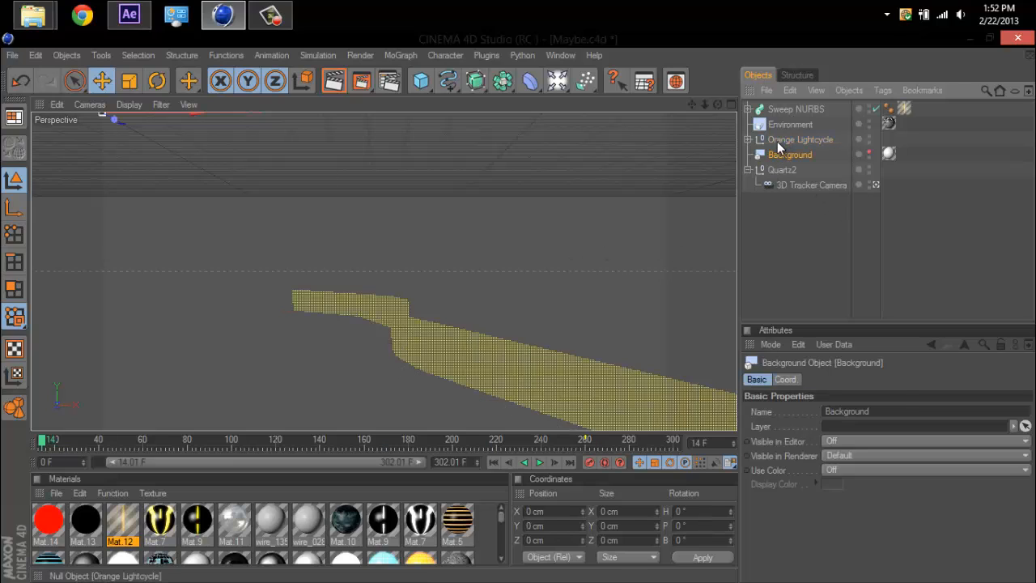
pyautogui.click(776, 140)
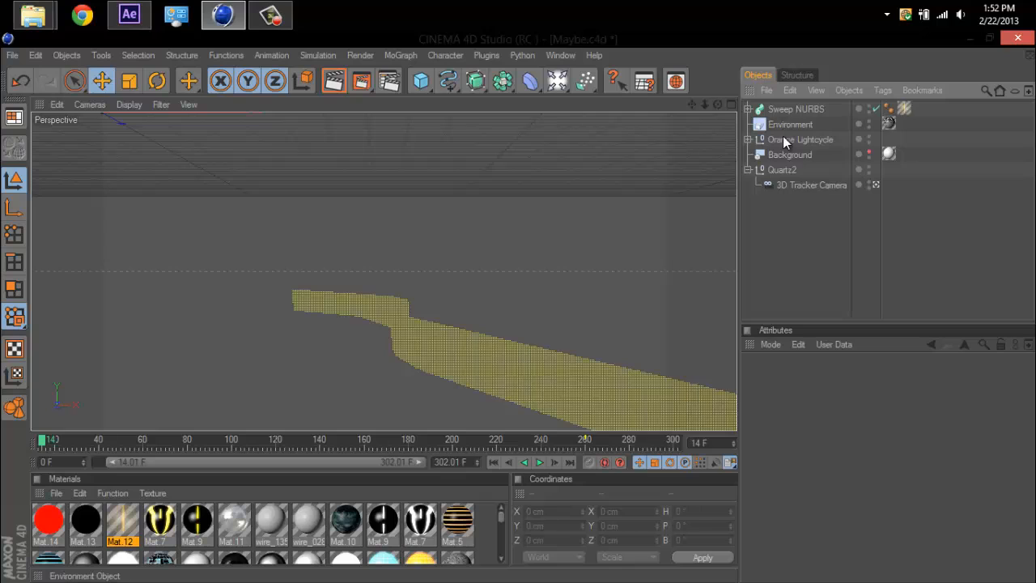
pyautogui.click(782, 138)
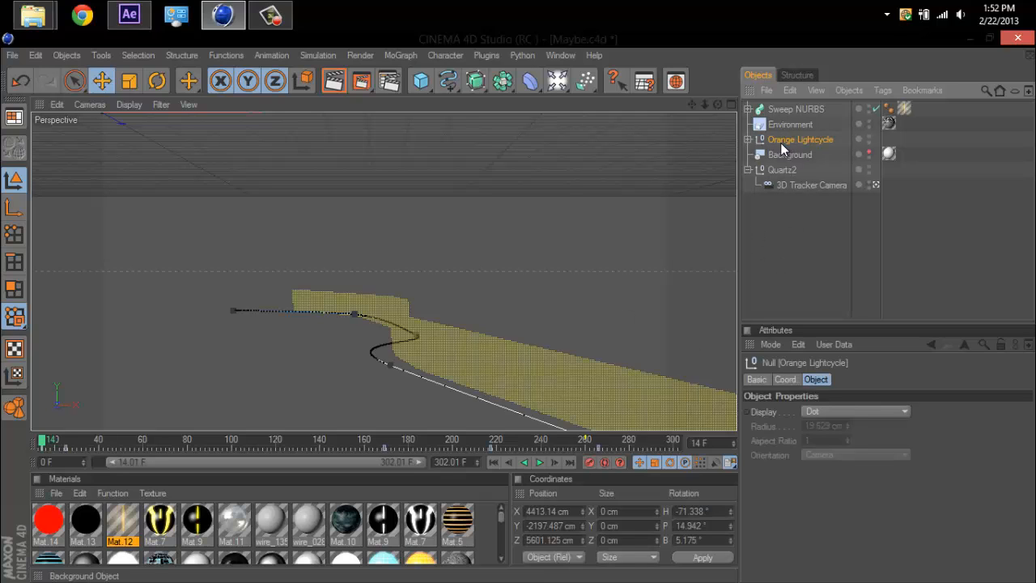
pyautogui.click(748, 139)
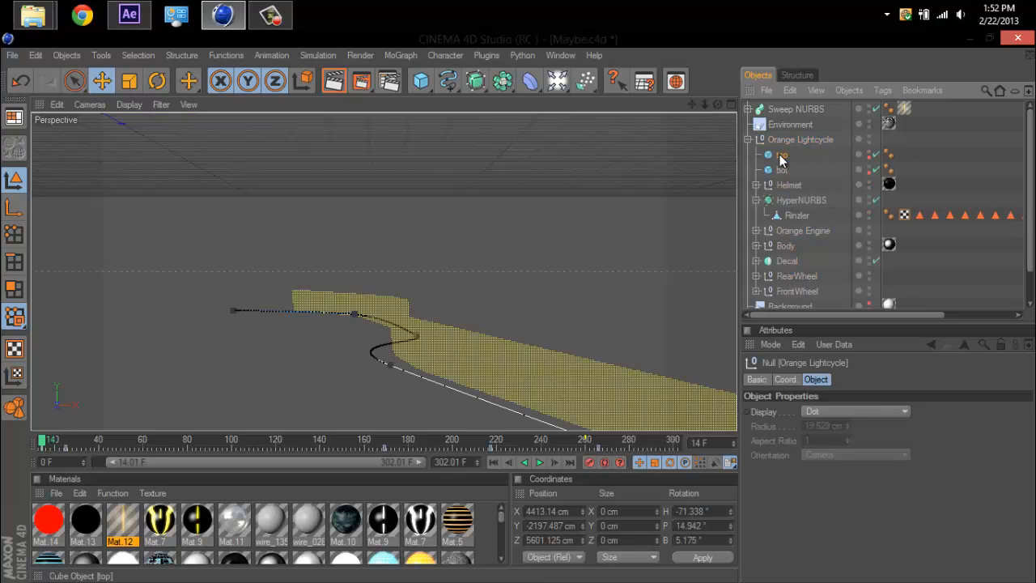
# Inspect the top and bot cubes inside the Orange Lightcycle group, with the animation at frame 62.
pyautogui.click(781, 155)
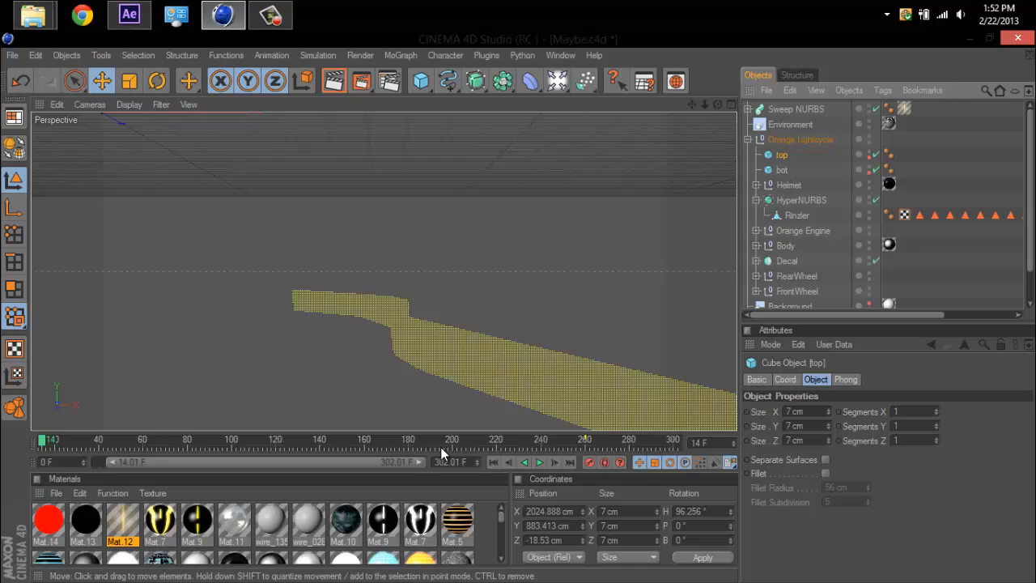
pyautogui.moveTo(141, 442)
pyautogui.mouseDown()
pyautogui.moveTo(185, 443)
pyautogui.moveTo(143, 443)
pyautogui.mouseUp()
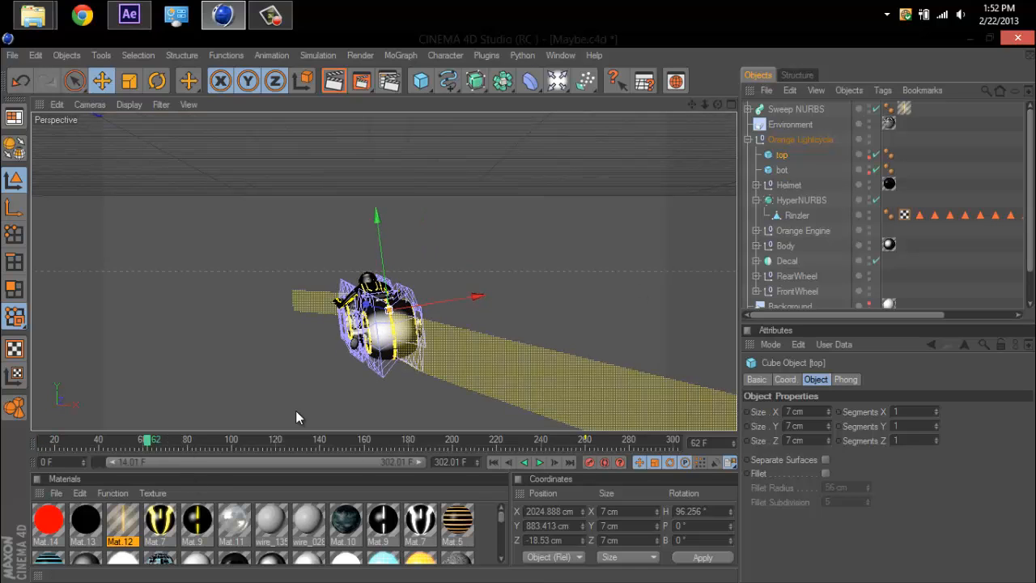
pyautogui.click(781, 171)
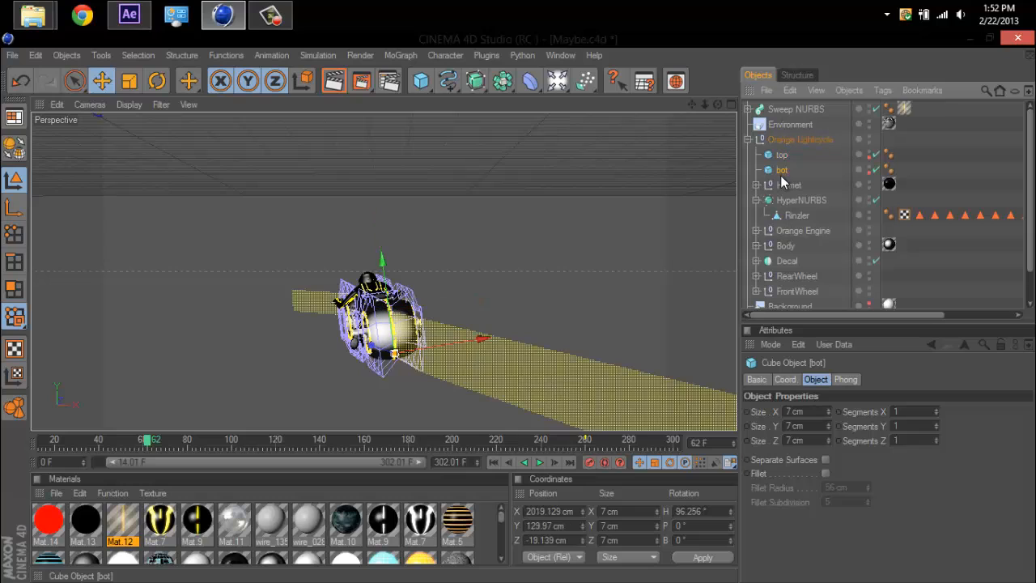
# Expand the Sweep NURBS and inspect its Rectangle profile and its bot and top tracer objects.
pyautogui.click(789, 110)
pyautogui.click(748, 109)
pyautogui.click(796, 128)
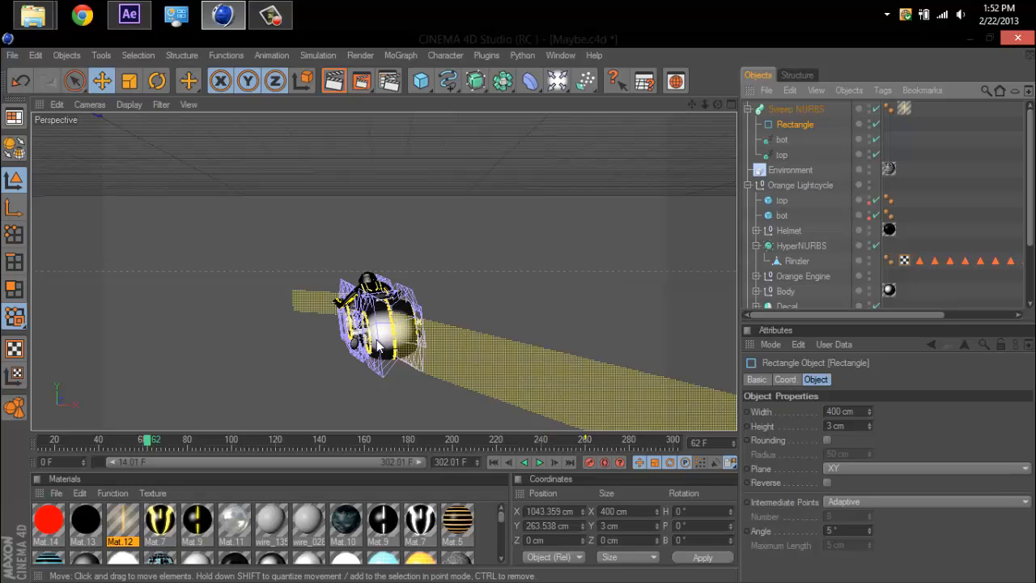
pyautogui.click(782, 140)
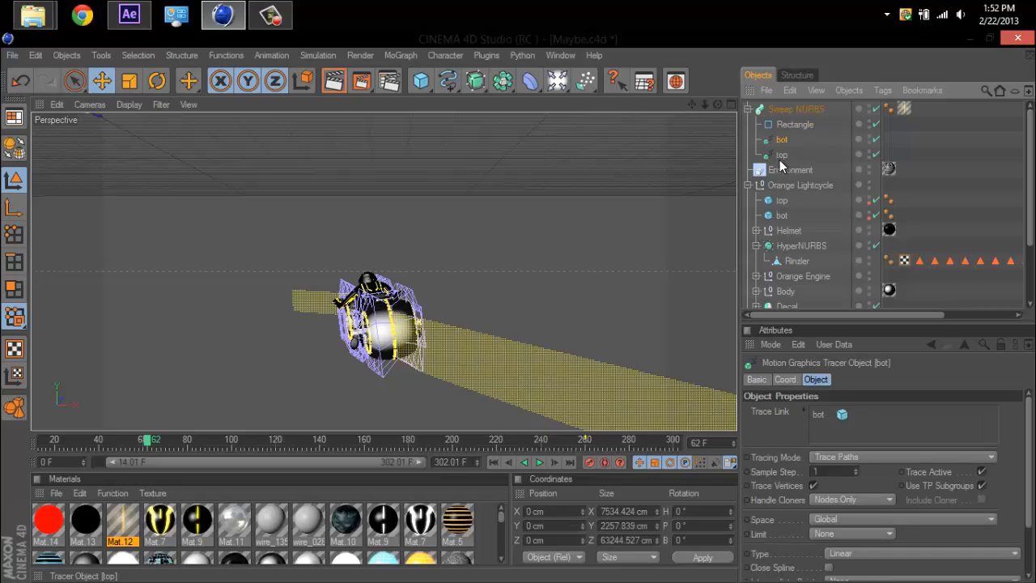
pyautogui.keyDown('shift'); pyautogui.click(781, 156); pyautogui.keyUp('shift')
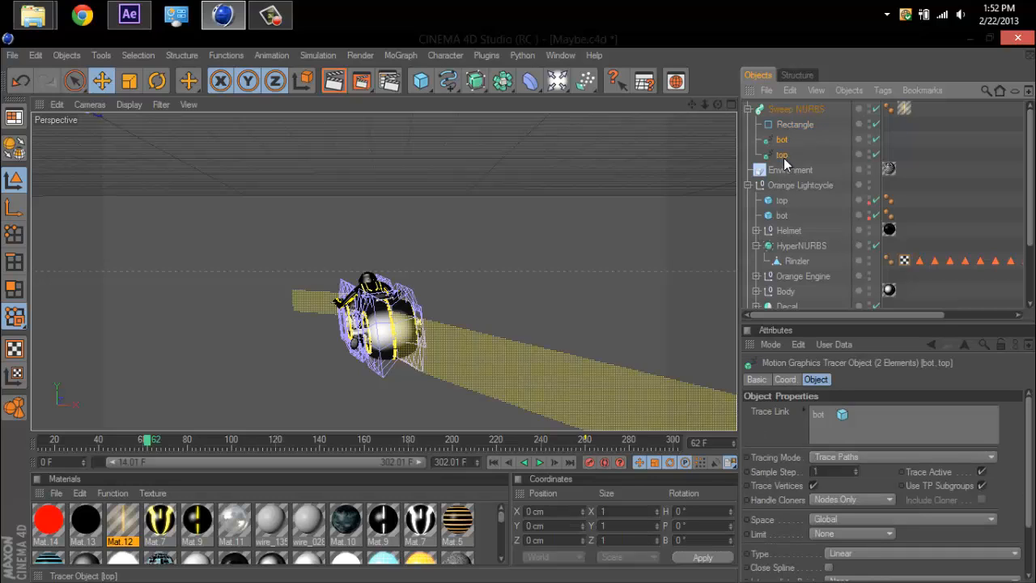
# Compare the top and bot tracers with the lightcycle cubes they are linked to, and scrub back to frame 54.
pyautogui.click(796, 230)
pyautogui.click(779, 217)
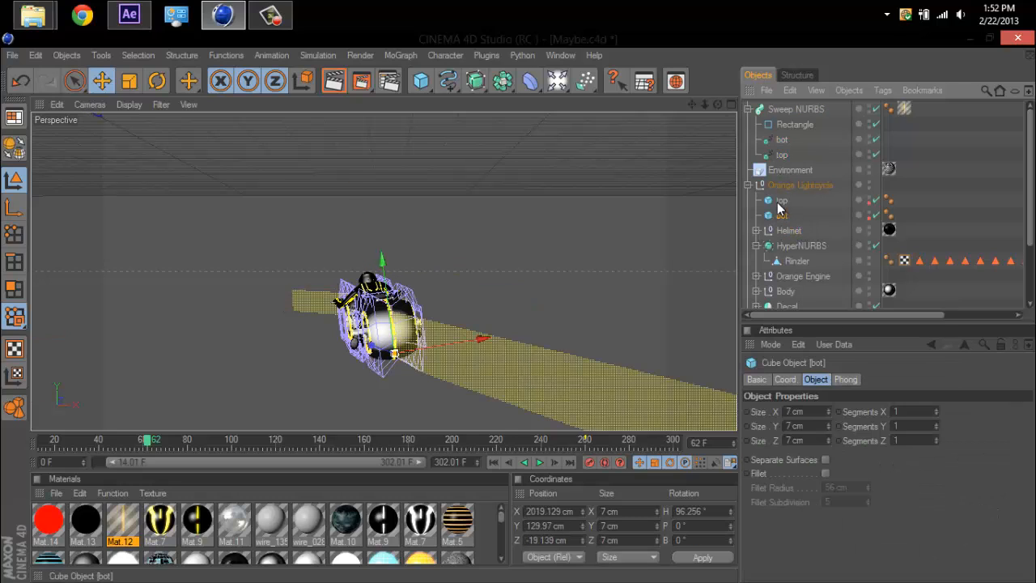
pyautogui.click(782, 155)
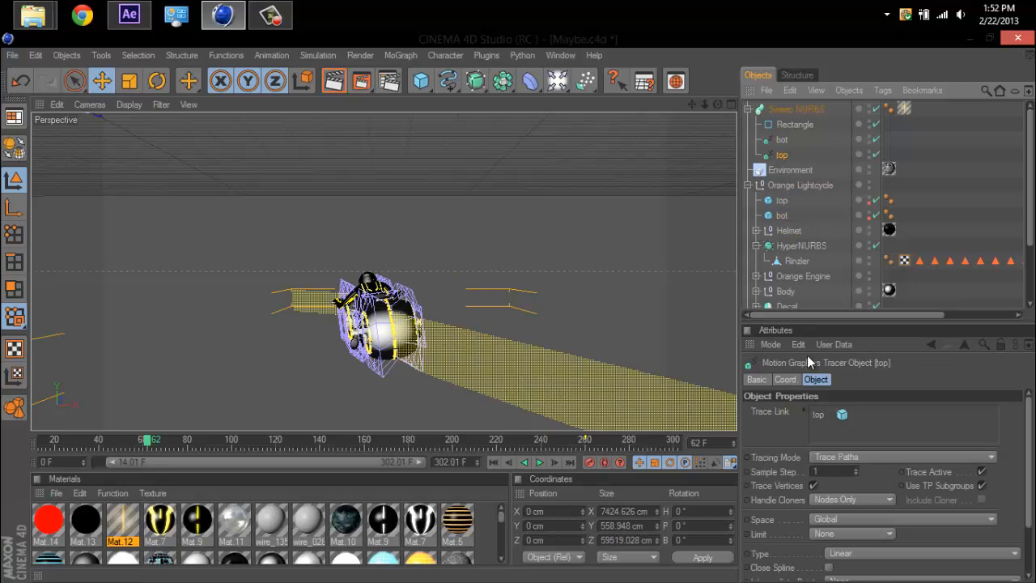
pyautogui.click(781, 202)
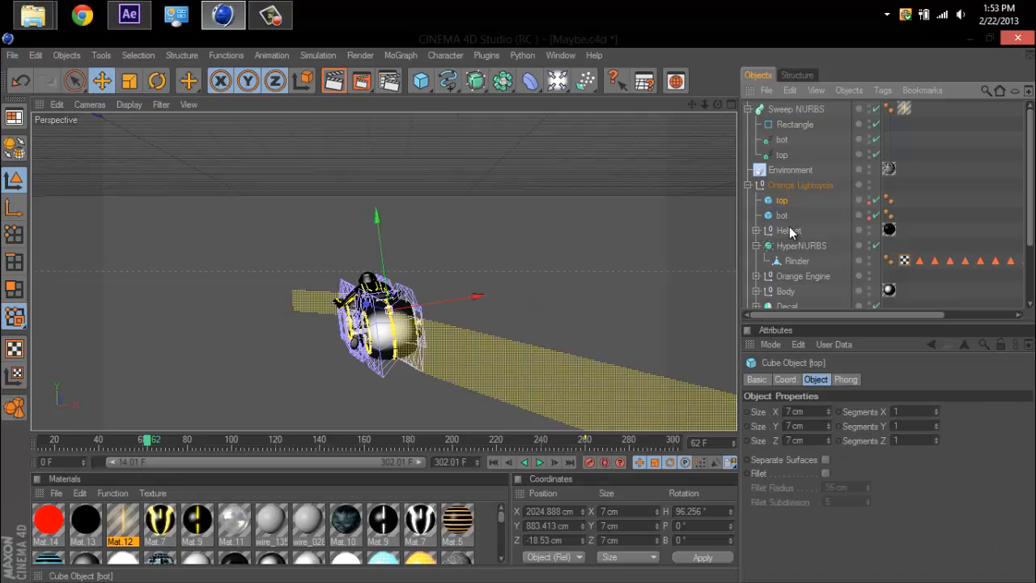
pyautogui.click(782, 154)
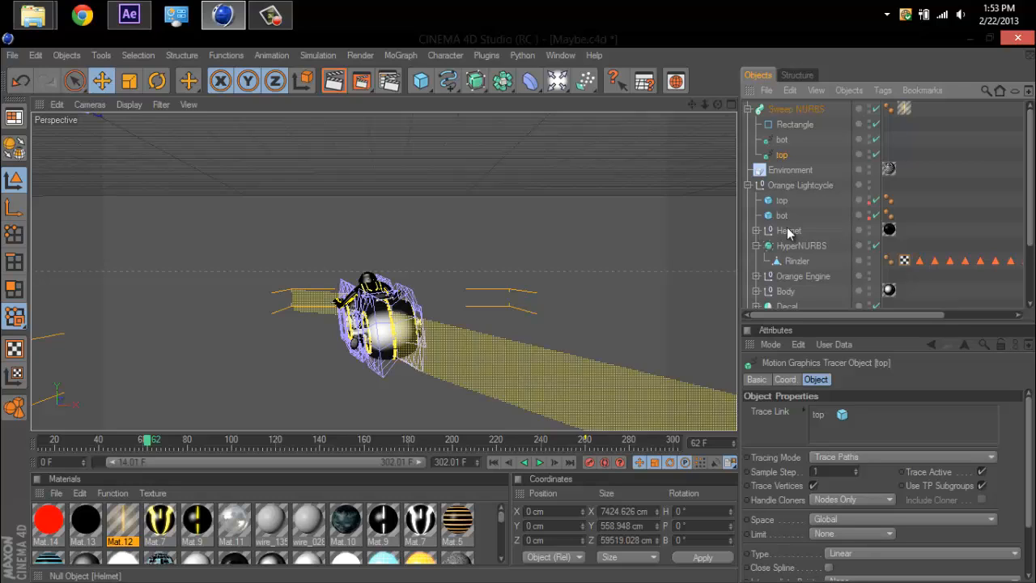
pyautogui.click(780, 141)
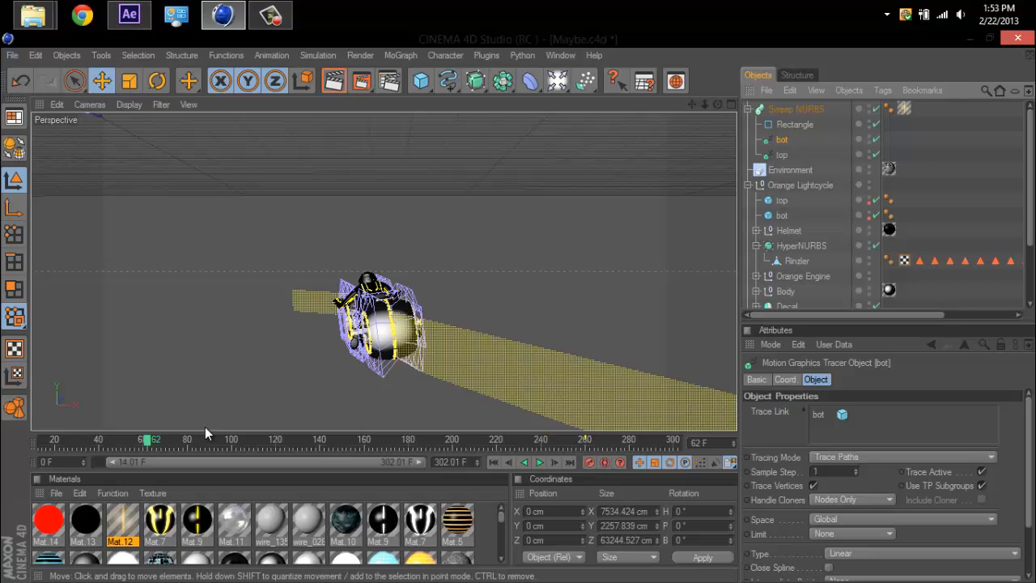
pyautogui.moveTo(150, 443)
pyautogui.mouseDown()
pyautogui.moveTo(174, 453)
pyautogui.moveTo(31, 437)
pyautogui.moveTo(6, 448)
pyautogui.moveTo(133, 452)
pyautogui.moveTo(316, 428)
pyautogui.moveTo(77, 438)
pyautogui.moveTo(132, 445)
pyautogui.mouseUp()
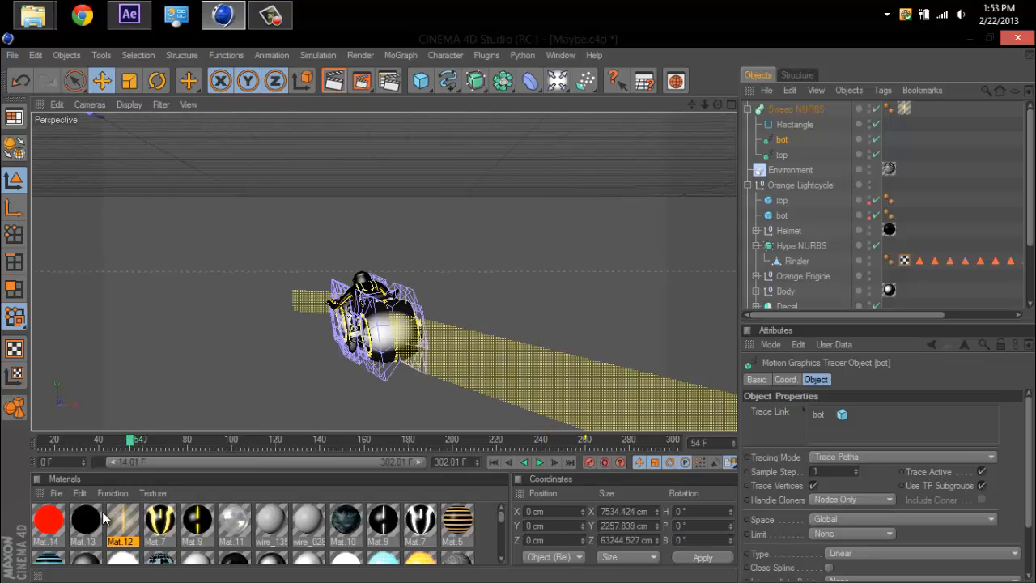
# Review the color, luminance and transparency gradient shader of Mat.12, the material applied to the Sweep NURBS.
pyautogui.click(125, 521)
pyautogui.doubleClick(128, 519)
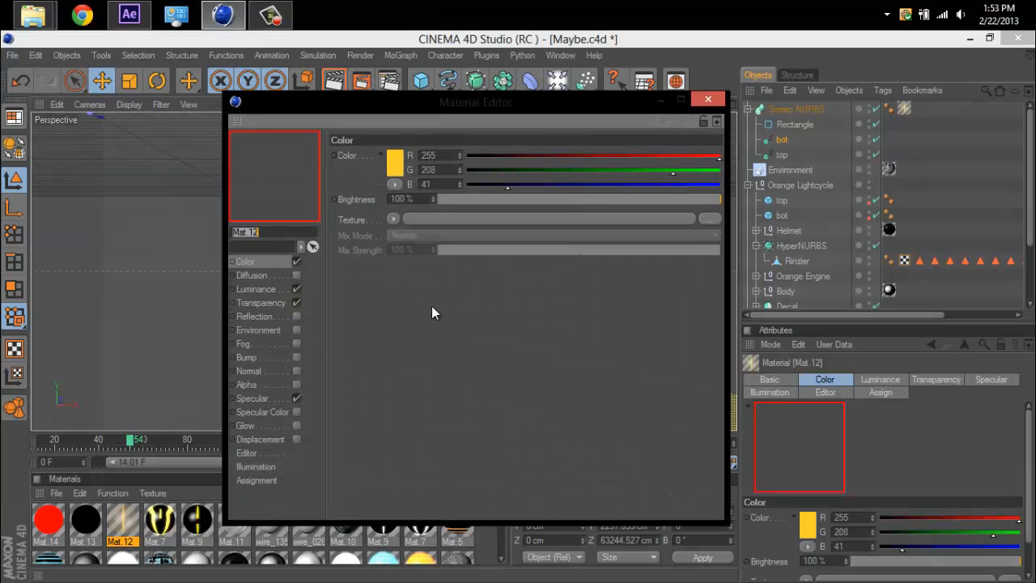
pyautogui.click(276, 262)
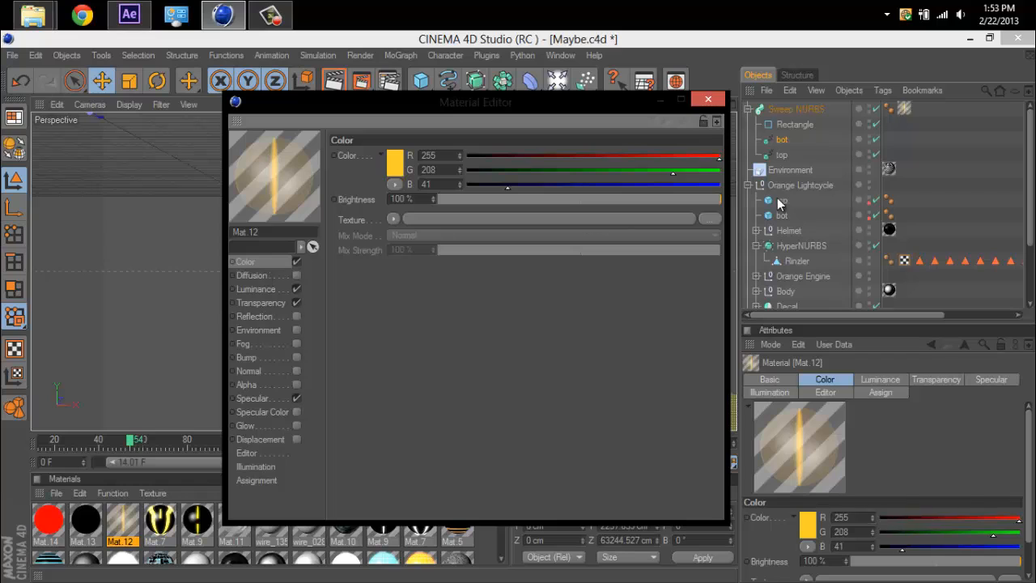
pyautogui.click(815, 108)
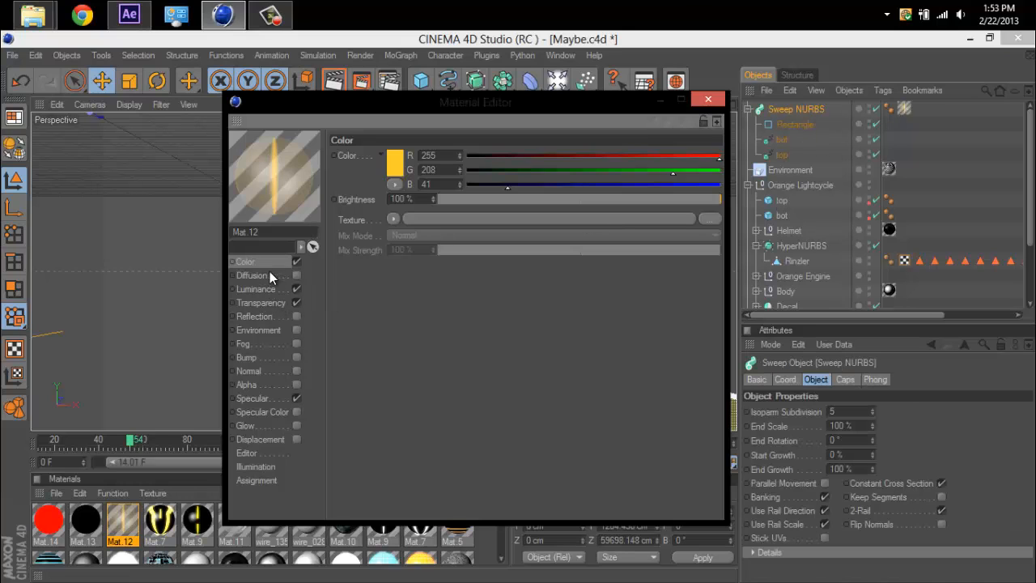
pyautogui.click(263, 297)
pyautogui.click(264, 291)
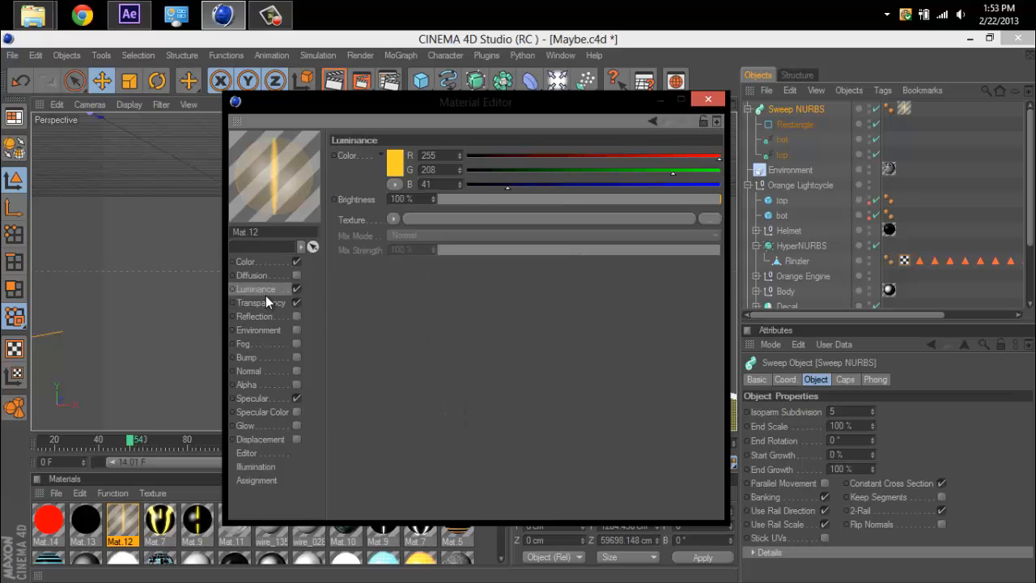
pyautogui.click(265, 297)
pyautogui.click(458, 317)
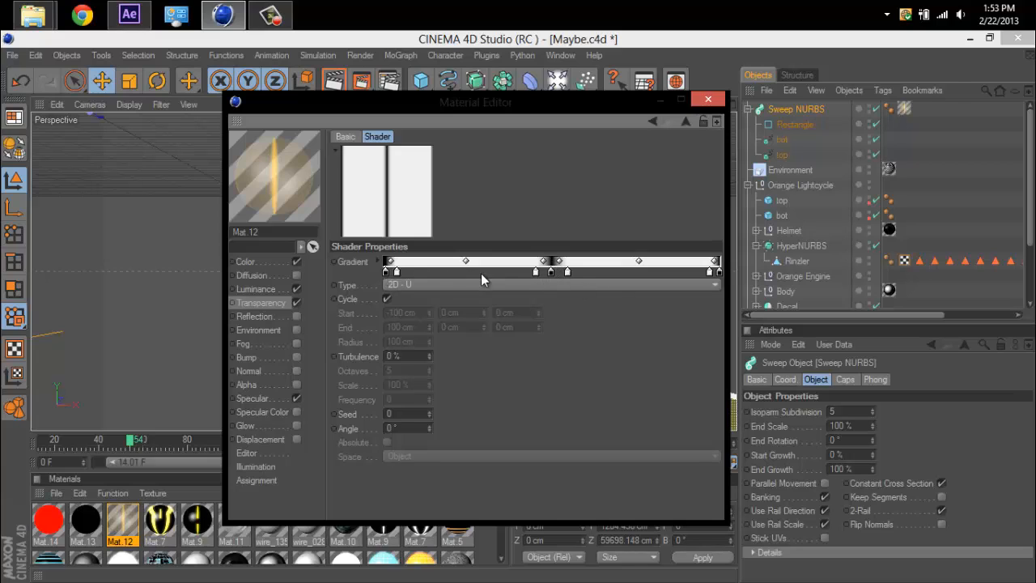
pyautogui.click(708, 101)
# Render a preview of the perspective view at frame 54, and select the Orange Lightcycle group.
pyautogui.click(334, 81)
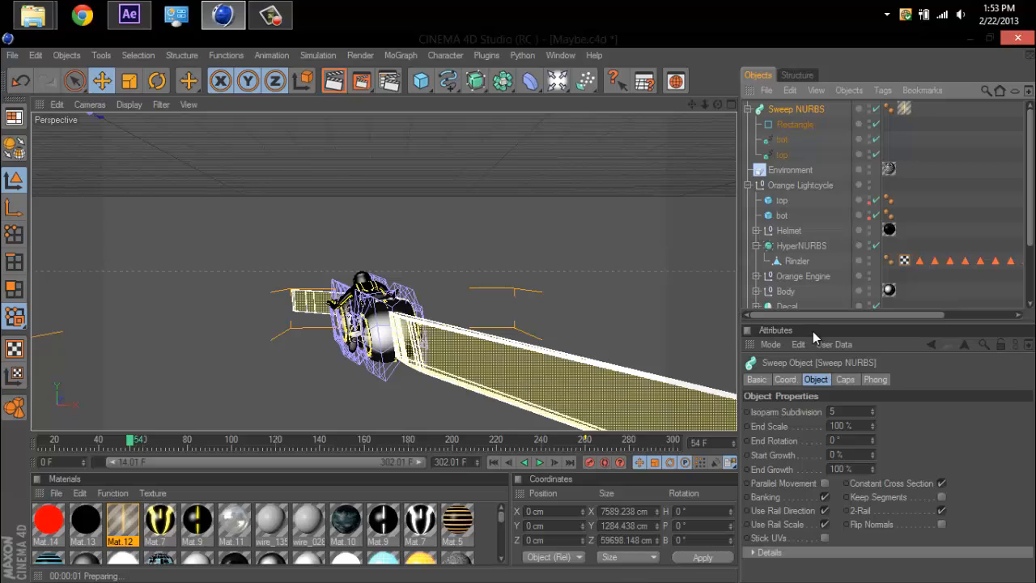
pyautogui.click(783, 187)
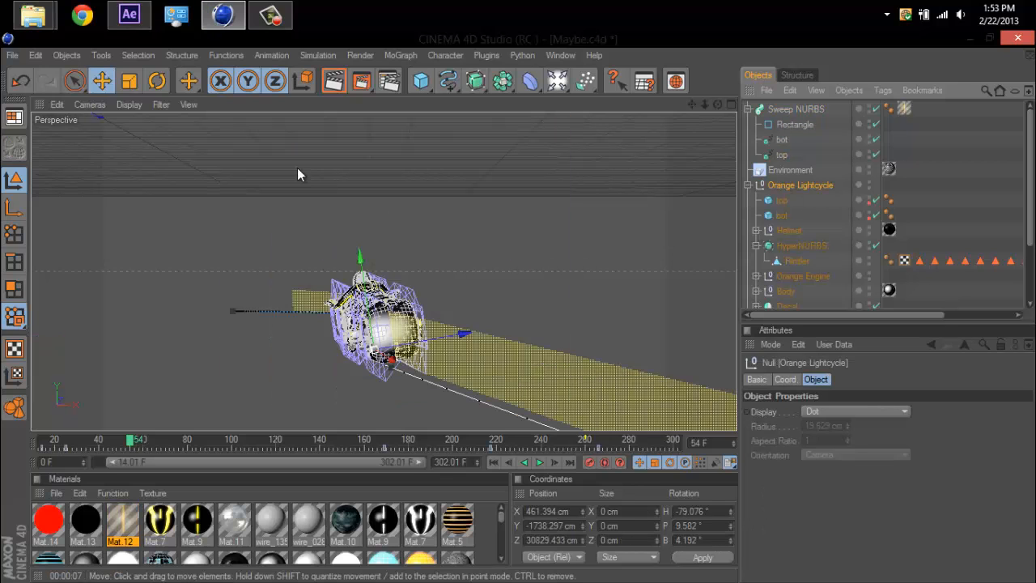
# Switch to After Effects, open the Tron Animation composition, and view the Color Key and Starglow effects on Animation.mov.
pyautogui.click(129, 15)
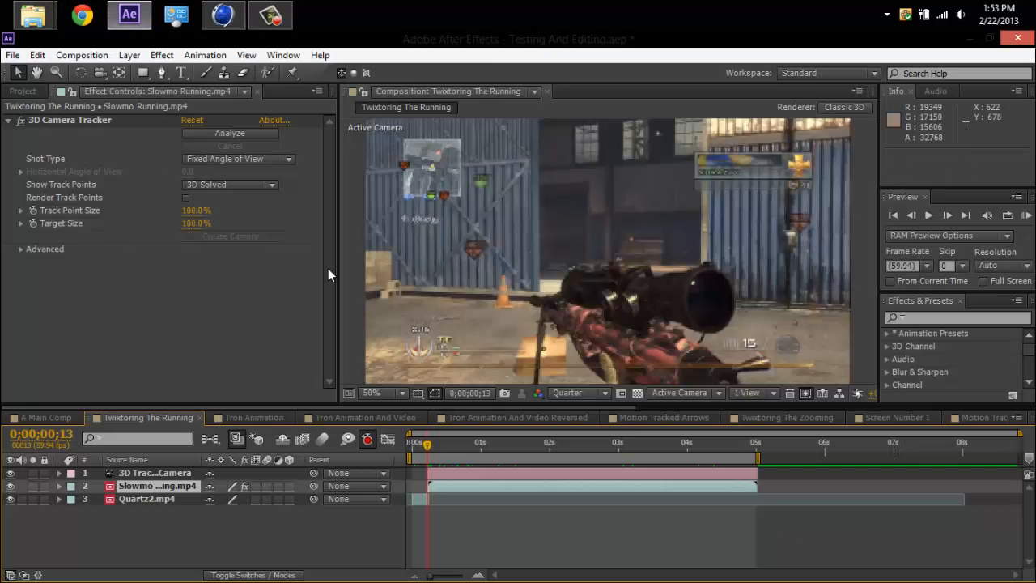
pyautogui.click(23, 91)
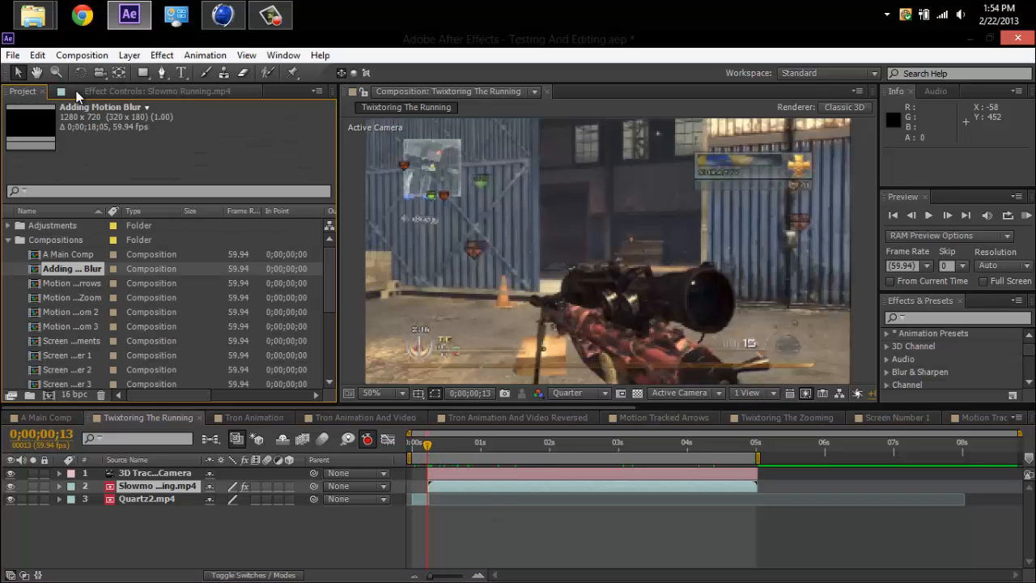
pyautogui.click(252, 418)
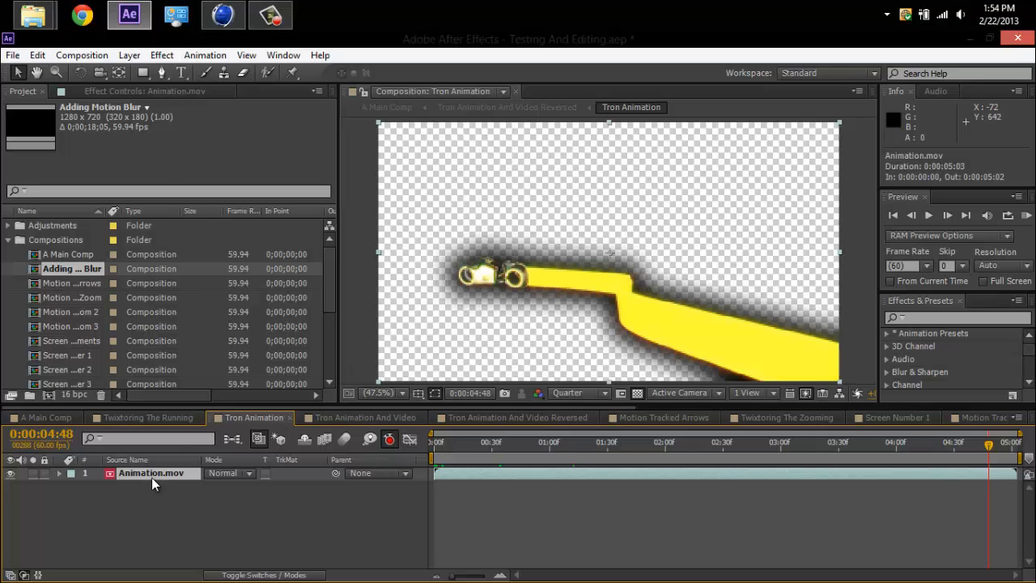
pyautogui.click(161, 93)
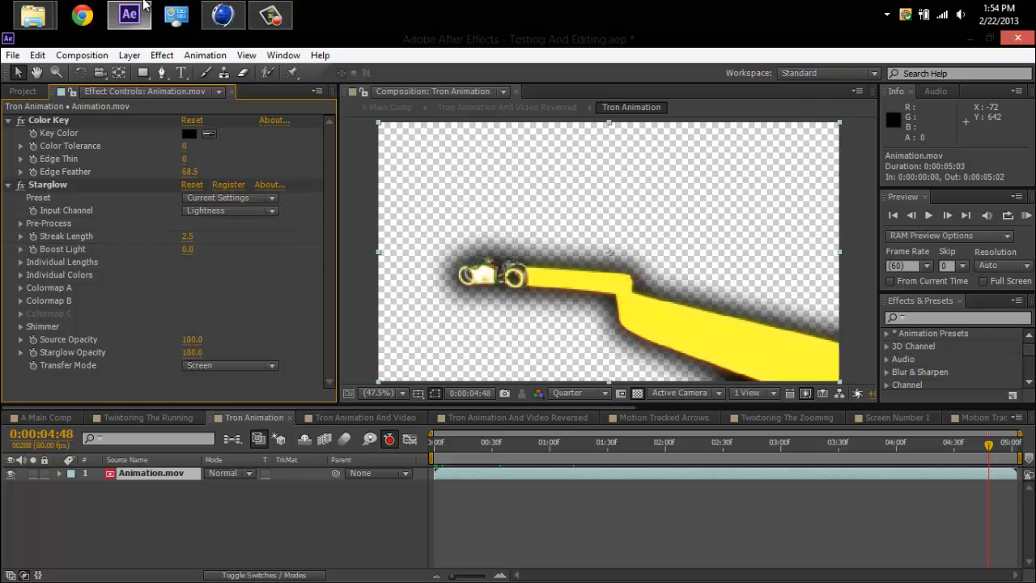
# Return to CINEMA 4D and review the render save settings, including the QuickTime Movie format and Alpha Channel option.
pyautogui.click(220, 15)
pyautogui.click(390, 81)
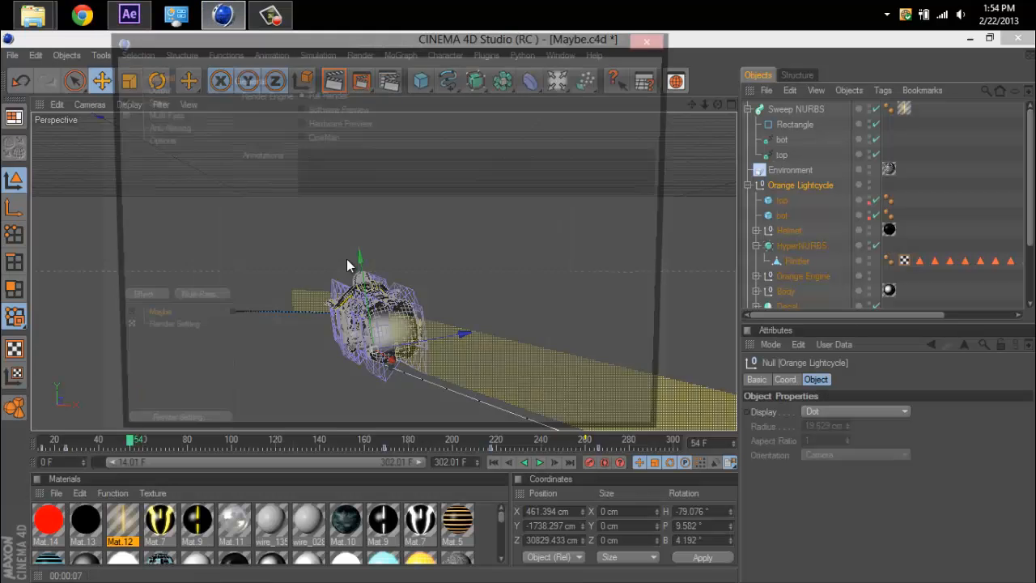
pyautogui.click(157, 91)
pyautogui.click(176, 103)
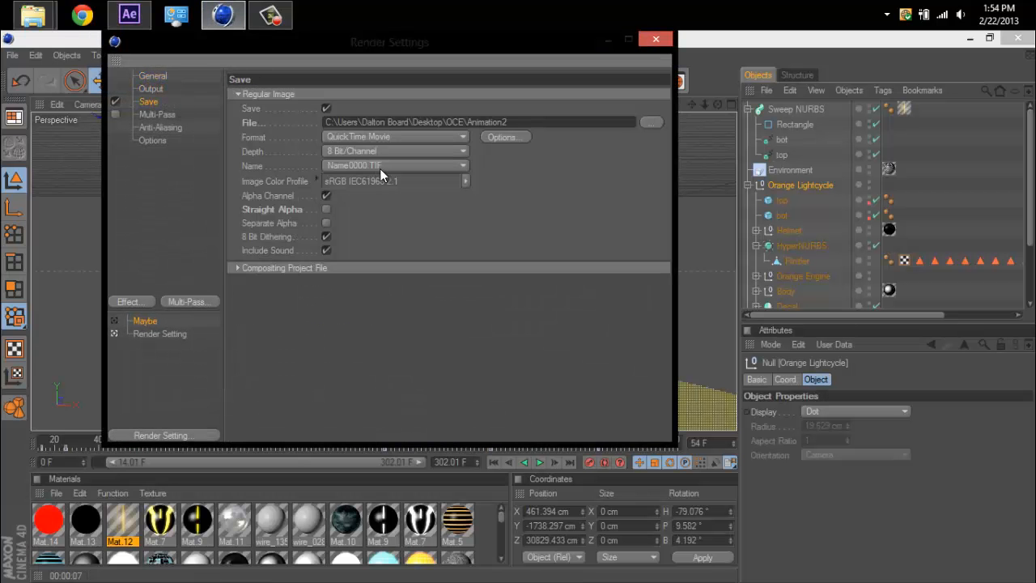
pyautogui.click(283, 198)
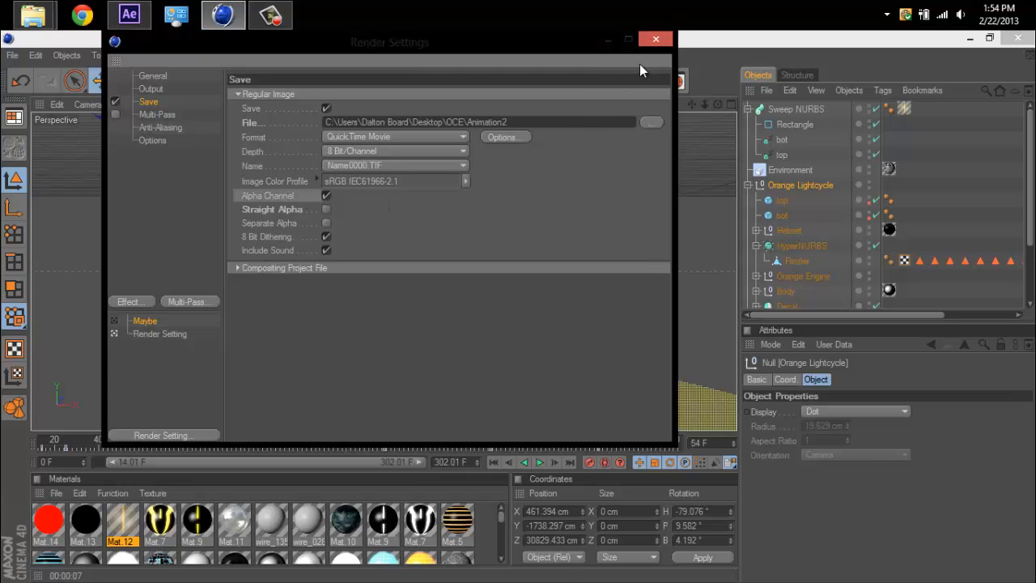
pyautogui.click(654, 41)
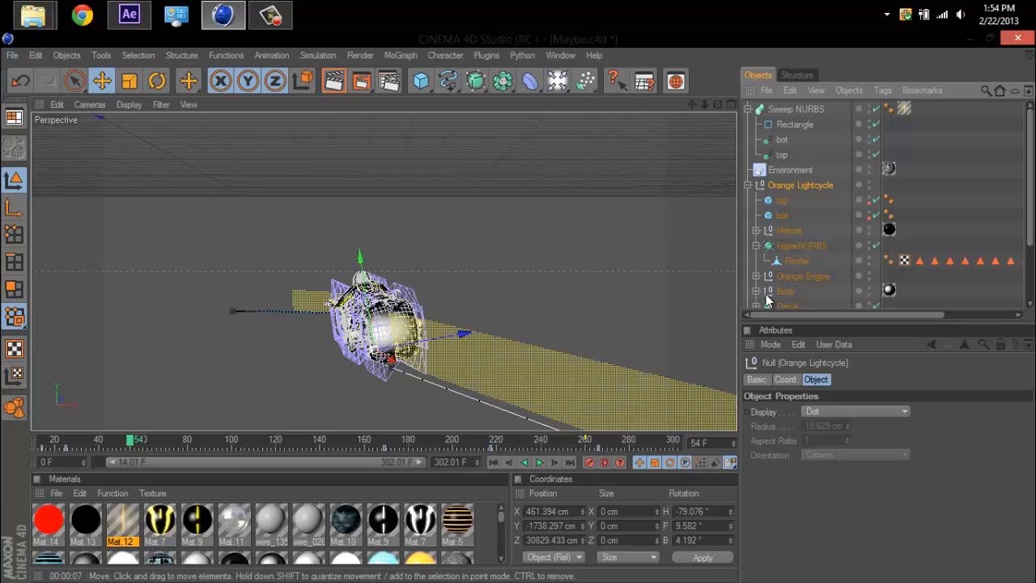
# Select the lightcycle's top cube and the rider's helmet sphere to inspect them, and clear the selection.
pyautogui.click(781, 200)
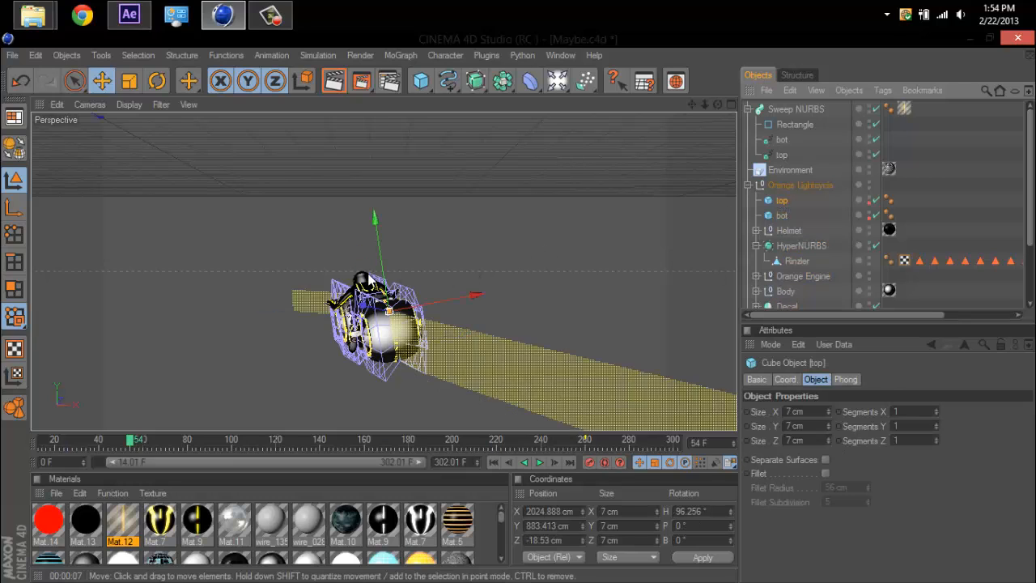
pyautogui.click(365, 280)
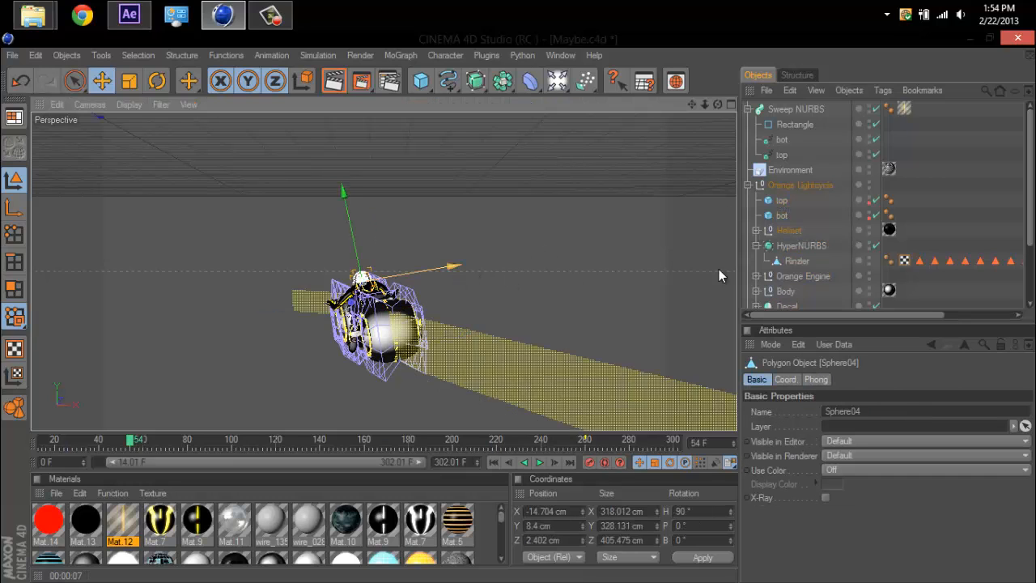
pyautogui.click(917, 202)
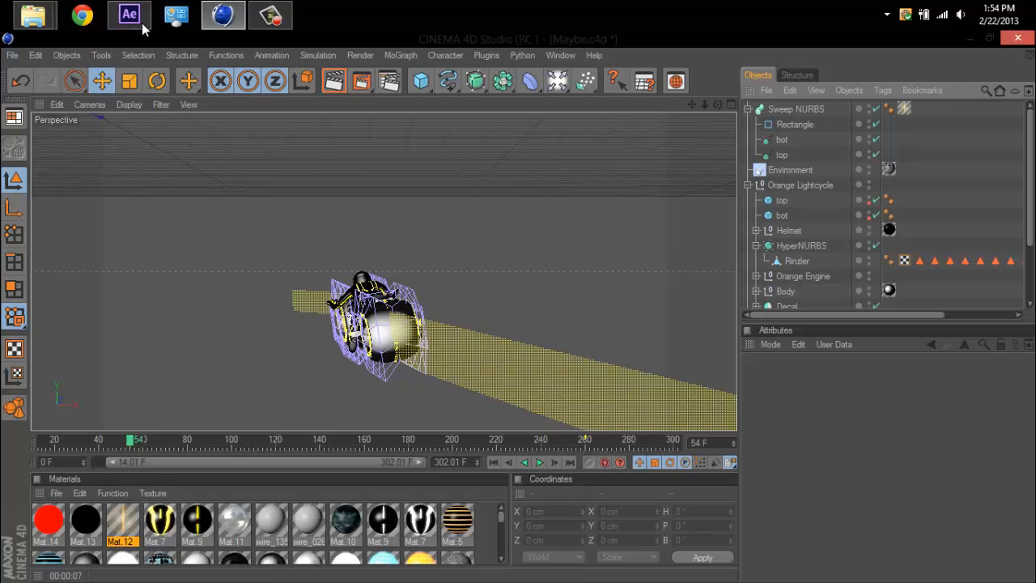
# Open the video Lol Just A Test from the Finished Videos folder to watch it, and return to CINEMA 4D.
pyautogui.moveTo(33, 17)
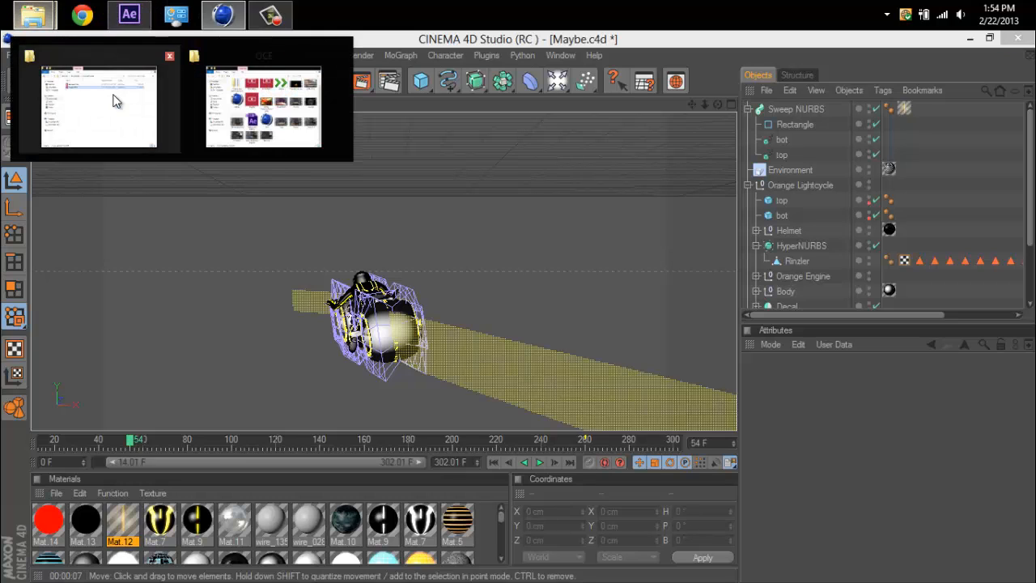
pyautogui.click(116, 101)
pyautogui.click(429, 167)
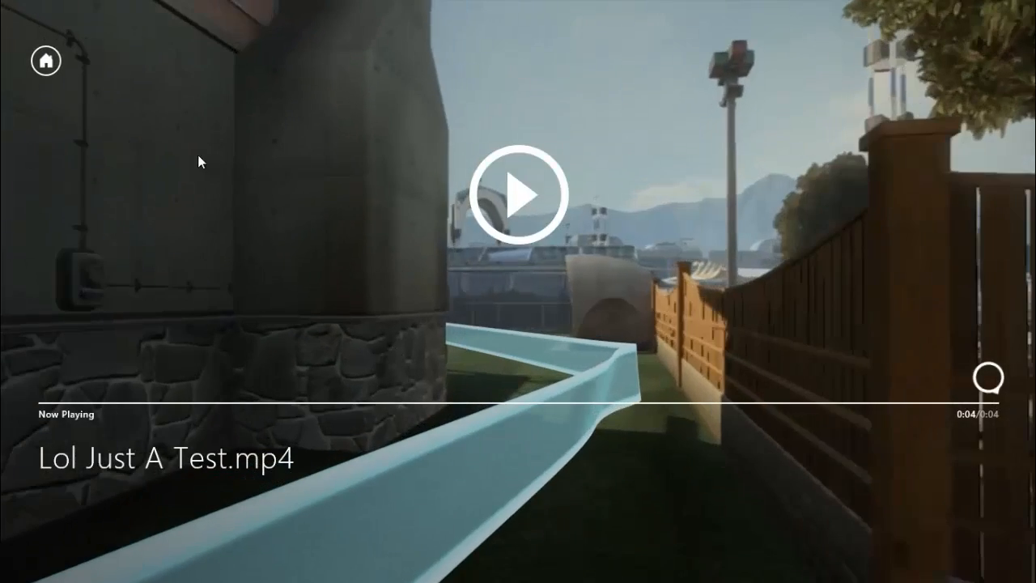
pyautogui.click(45, 60)
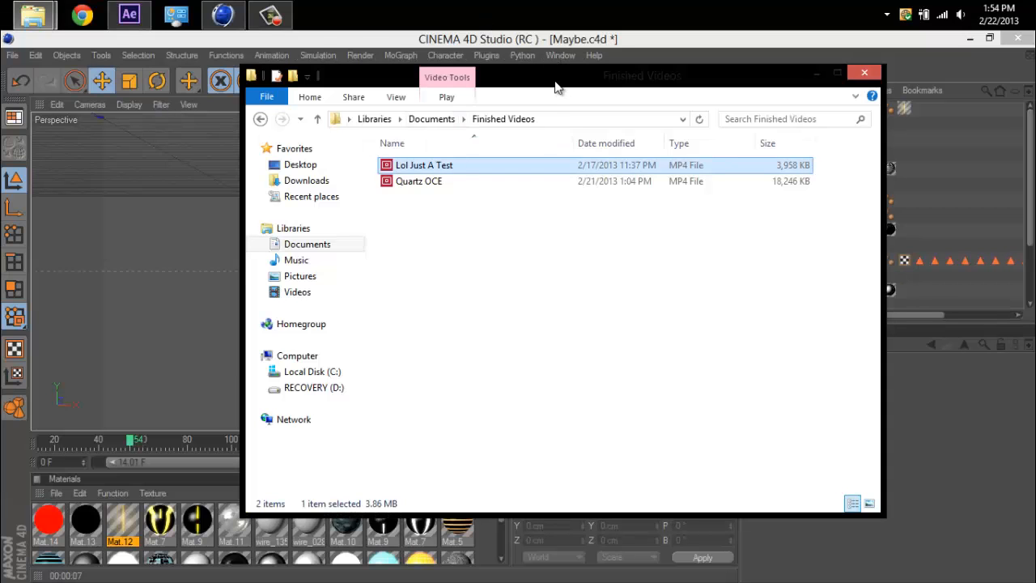
pyautogui.moveTo(556, 87); pyautogui.dragTo(570, 155)
pyautogui.click(603, 48)
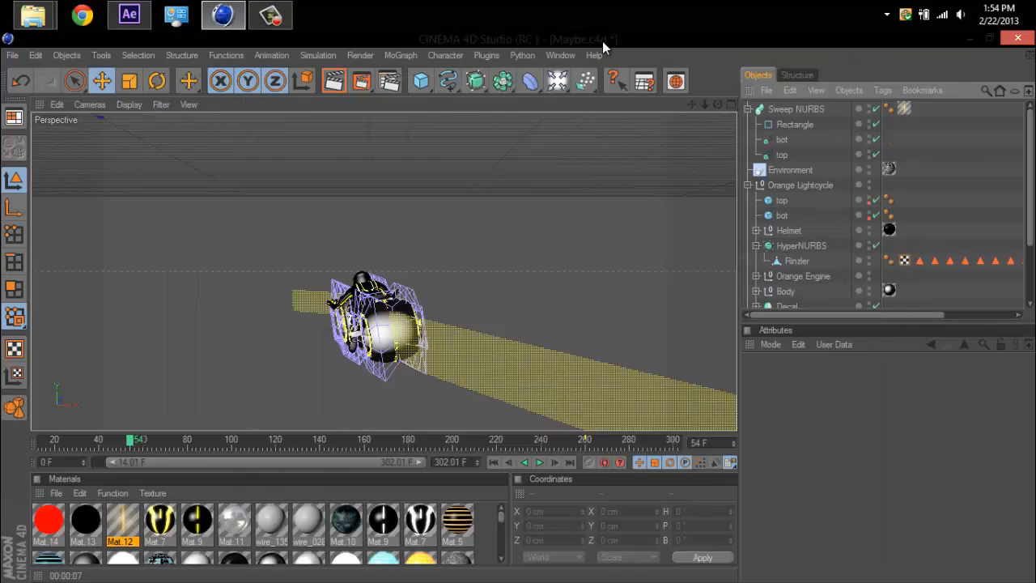
# Switch to After Effects and review the Color Key and Starglow effects on Animation.mov, including the Key Color.
pyautogui.click(129, 15)
pyautogui.click(66, 122)
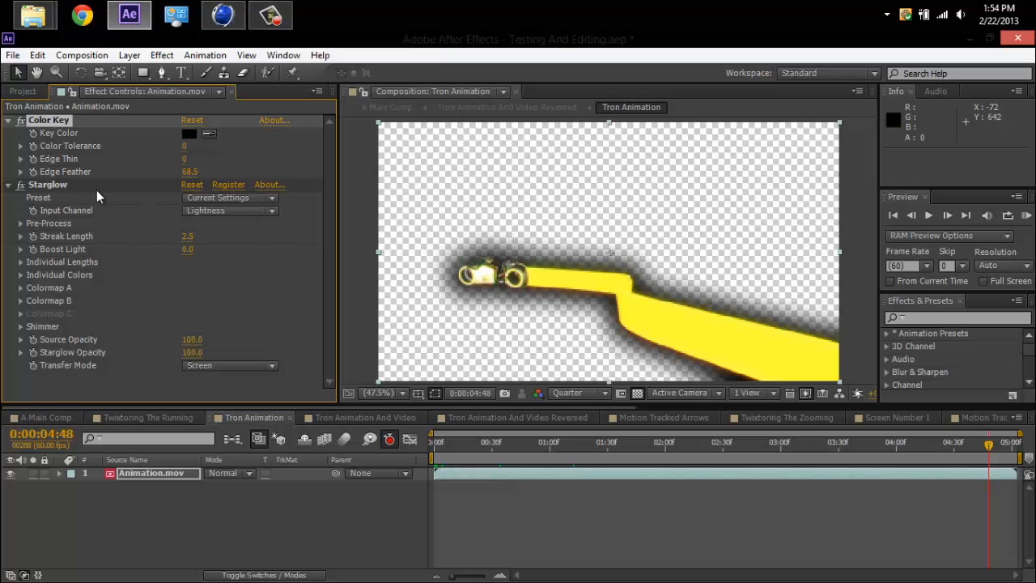
pyautogui.click(68, 186)
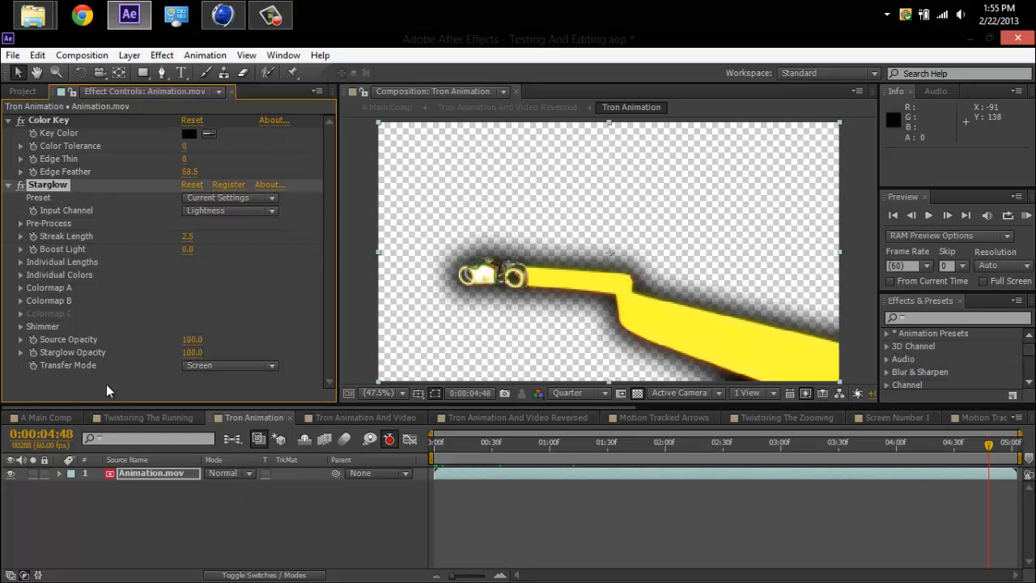
pyautogui.click(61, 122)
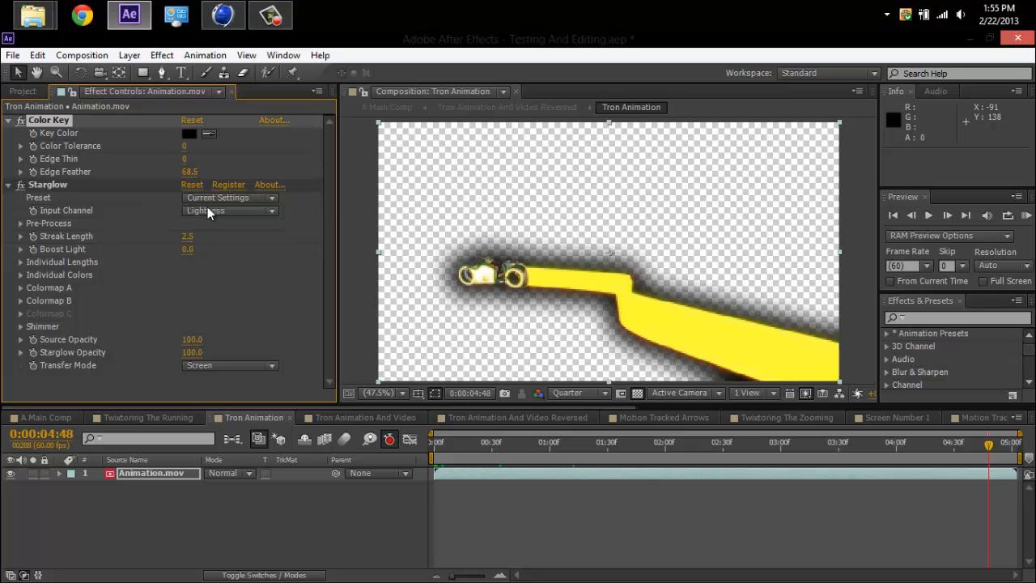
pyautogui.click(188, 134)
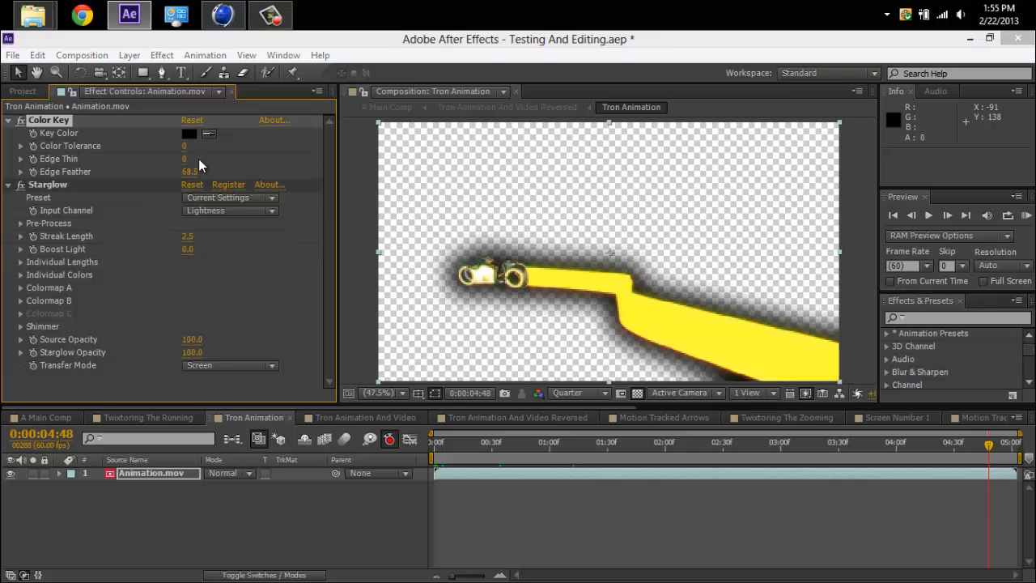
pyautogui.click(981, 312)
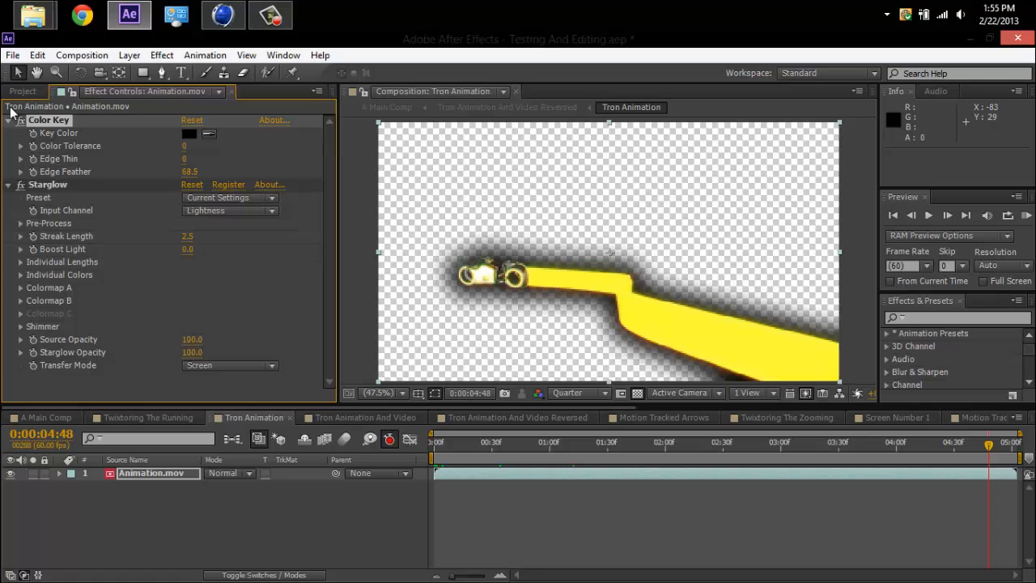
pyautogui.click(22, 91)
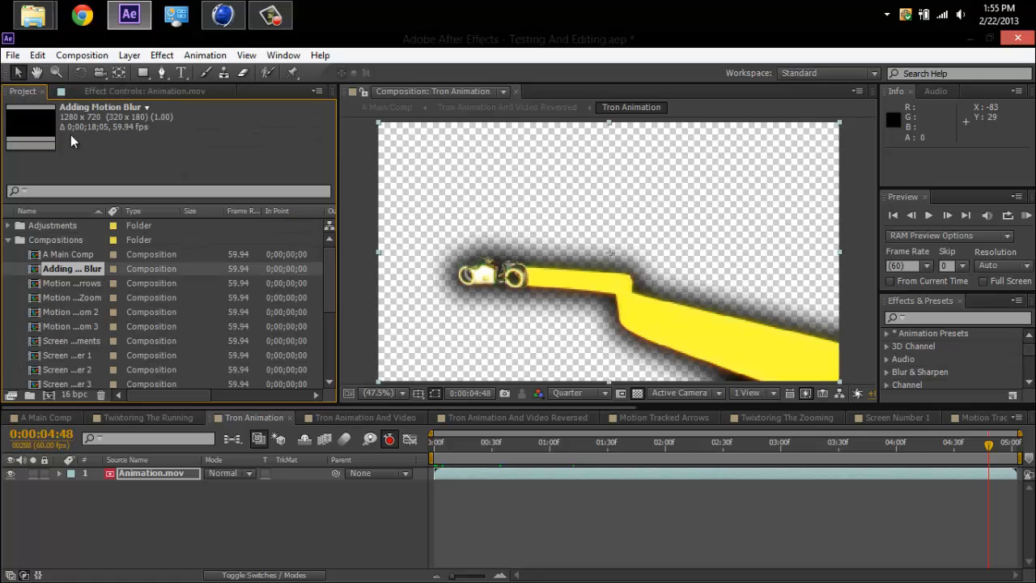
pyautogui.click(120, 93)
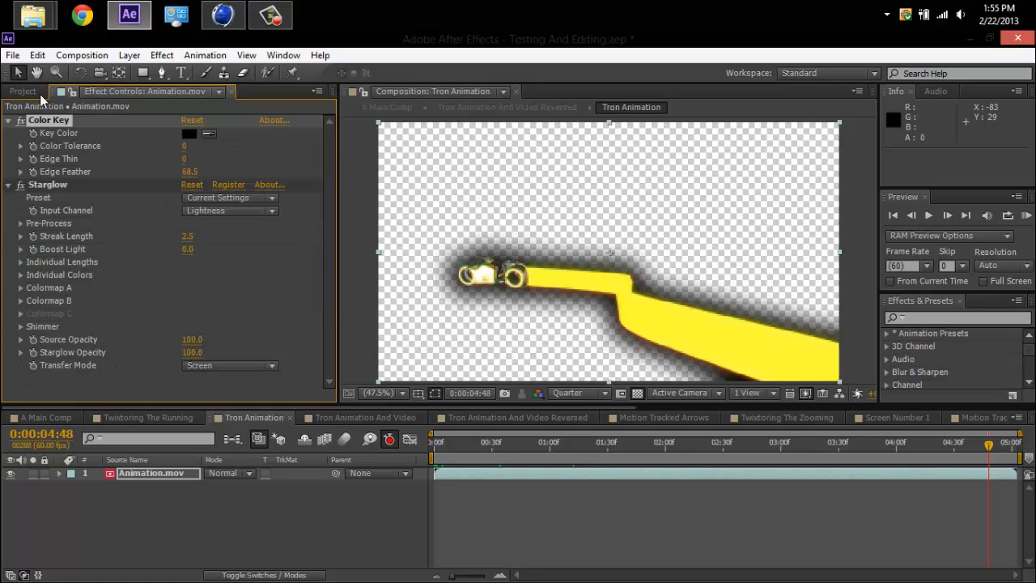
# Open the Tron Animation And Video composition and make the Black Solid 4 mask layer visible.
pyautogui.click(392, 418)
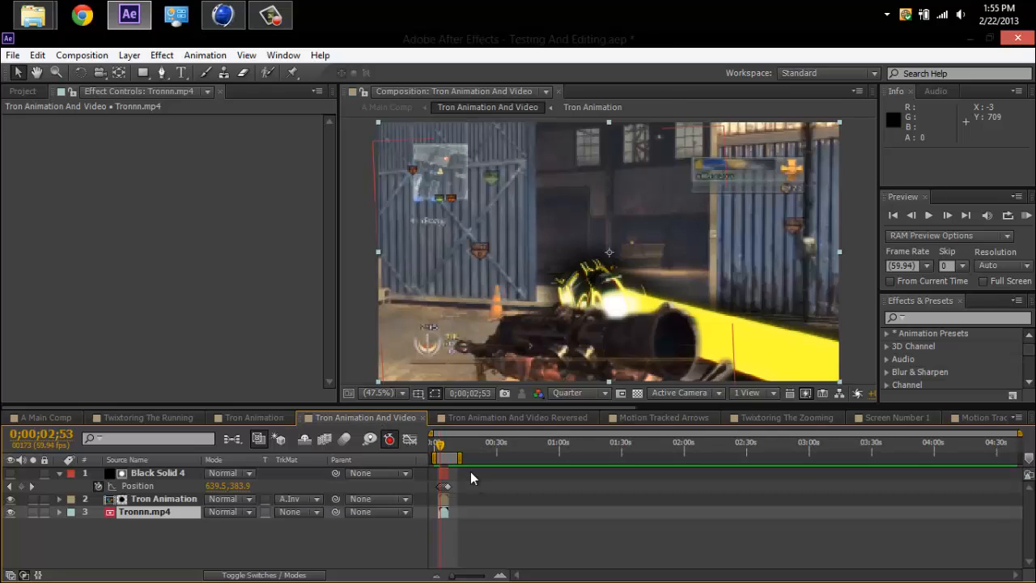
pyautogui.press(';')
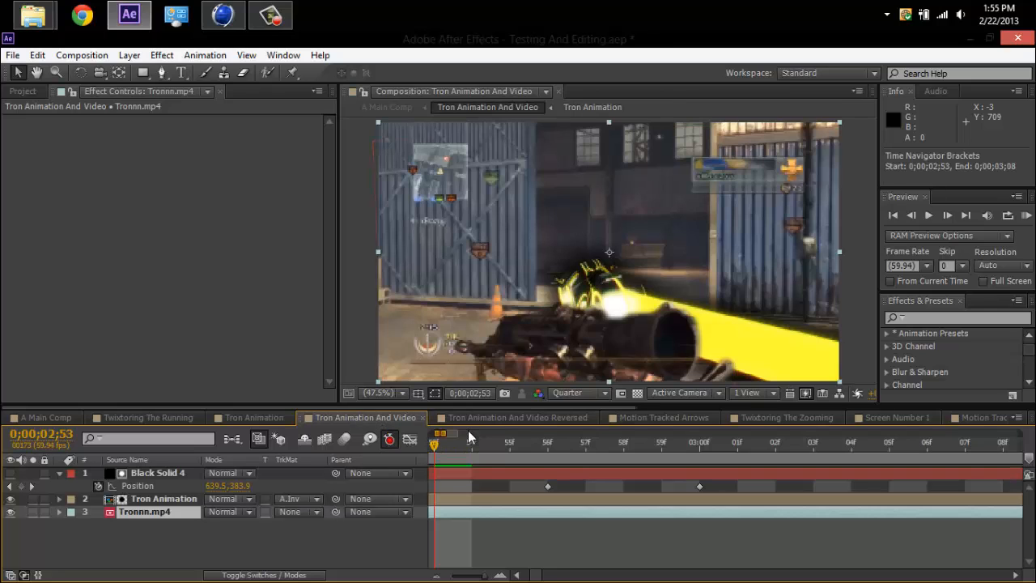
pyautogui.moveTo(440, 433); pyautogui.dragTo(418, 433)
pyautogui.click(11, 473)
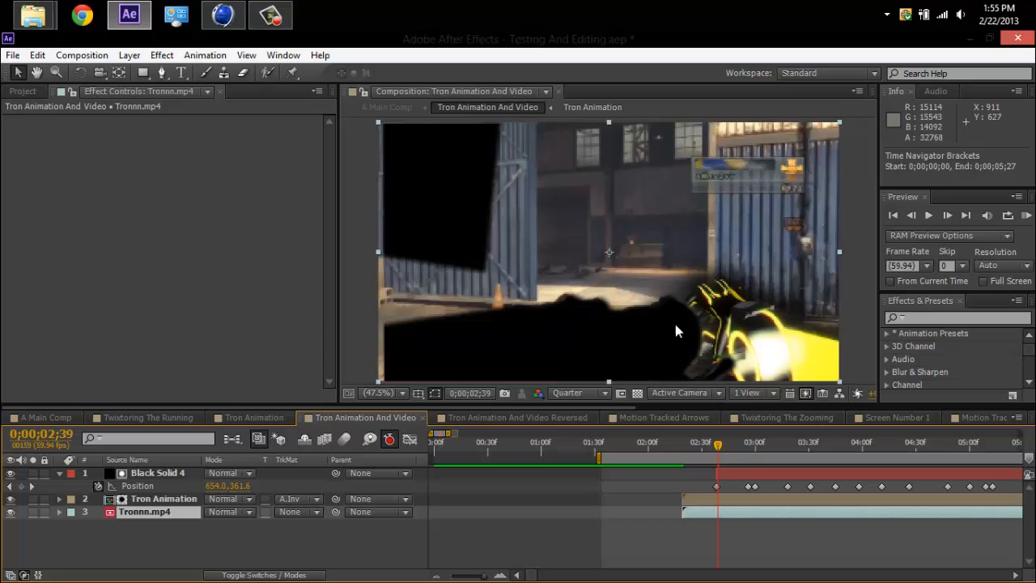
# Scrub through the Tron Animation And Video timeline to examine how the Black Solid 4 masks follow the gun and minimap.
pyautogui.click(455, 197)
pyautogui.press('space')
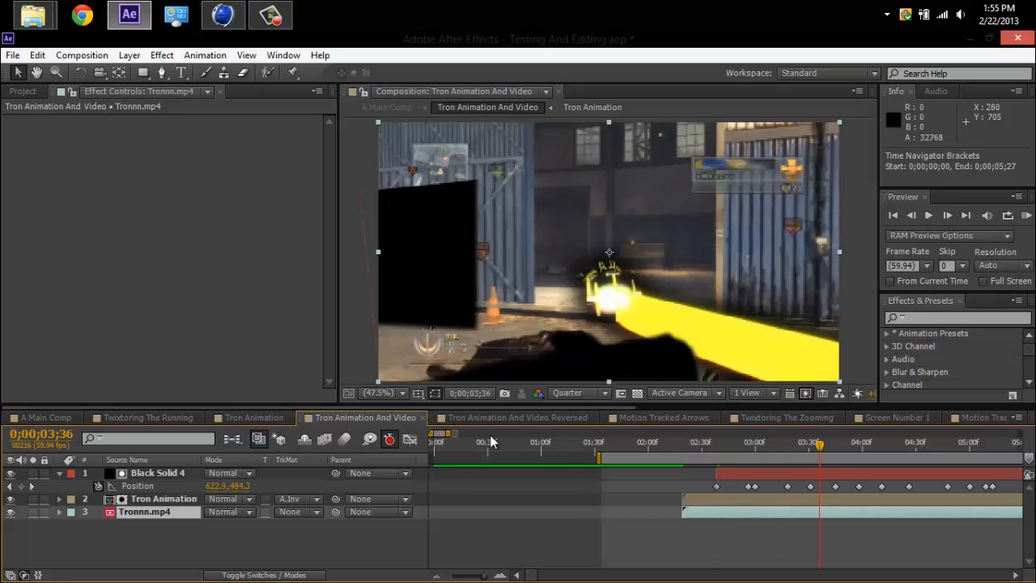
pyautogui.moveTo(849, 449); pyautogui.dragTo(1012, 453)
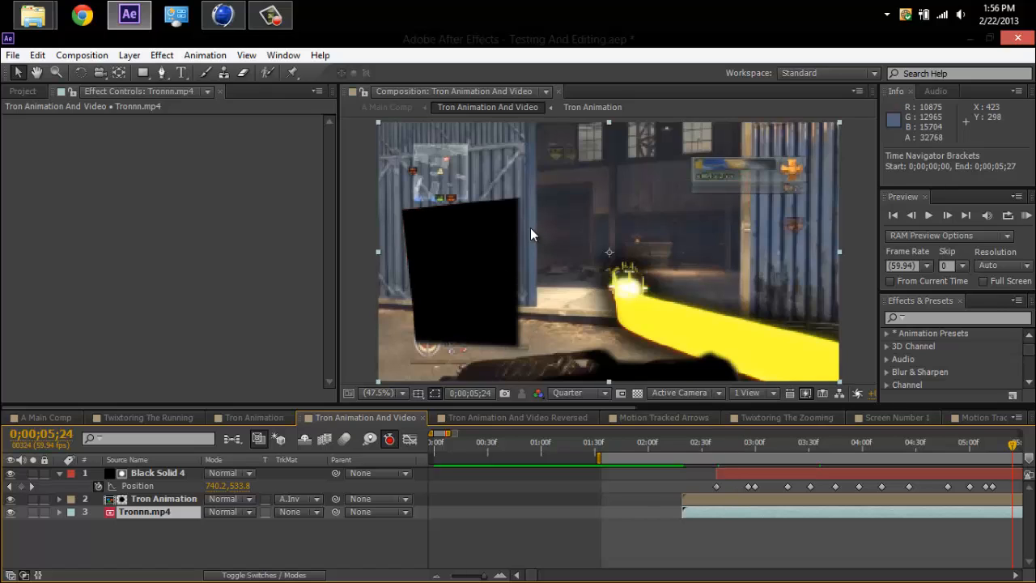
pyautogui.click(526, 201)
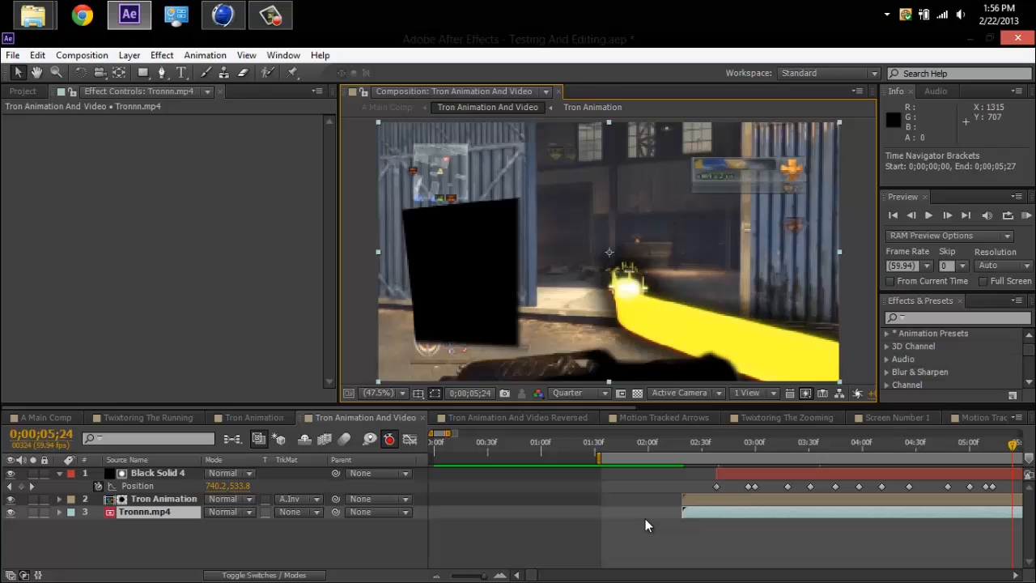
pyautogui.moveTo(451, 434); pyautogui.dragTo(518, 450)
pyautogui.click(546, 447)
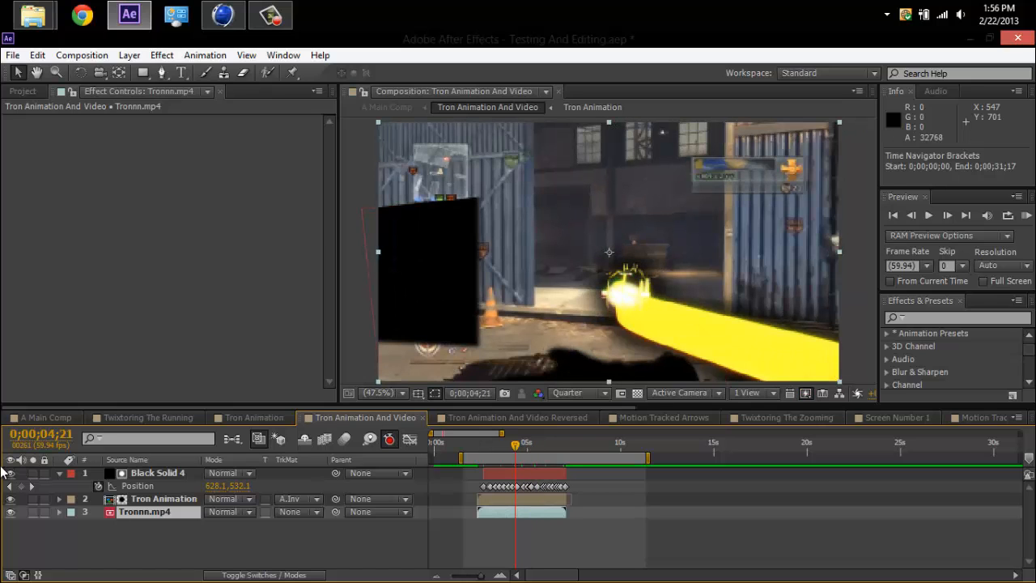
# Hide Black Solid 4 and check the Tron Animation layer's track matte options and the solid's Position keyframes.
pyautogui.click(11, 473)
pyautogui.click(170, 499)
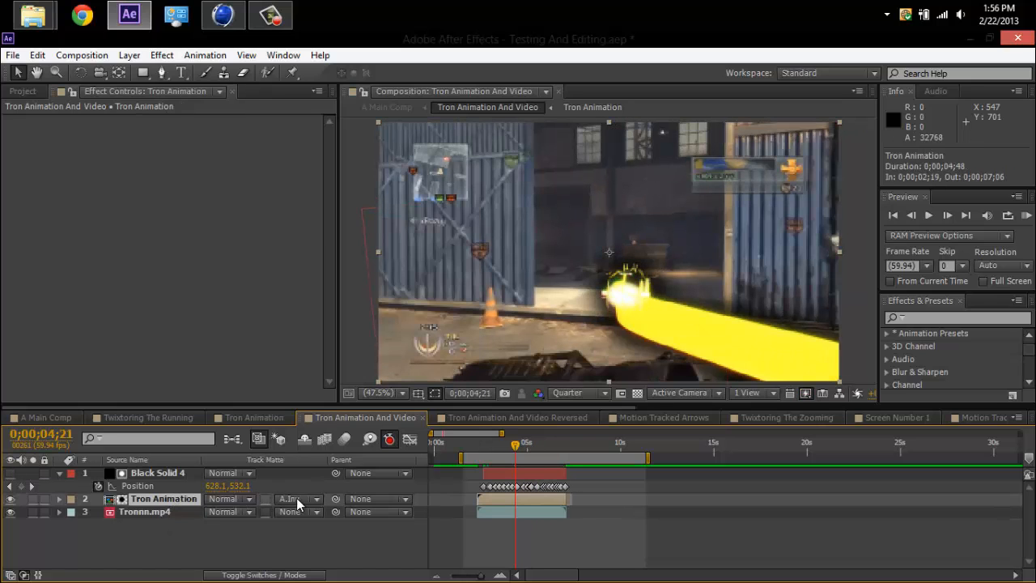
pyautogui.click(297, 499)
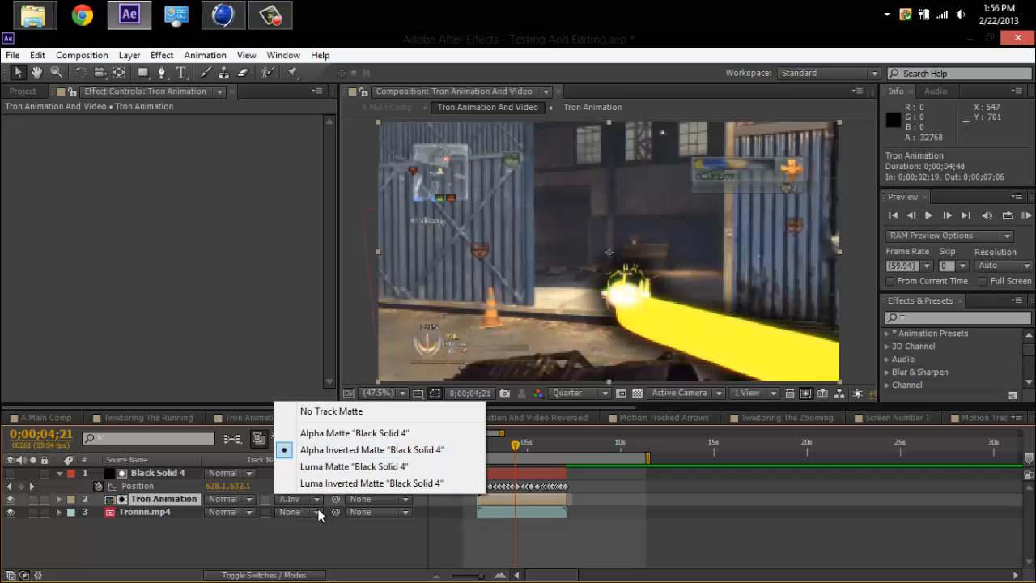
pyautogui.click(288, 552)
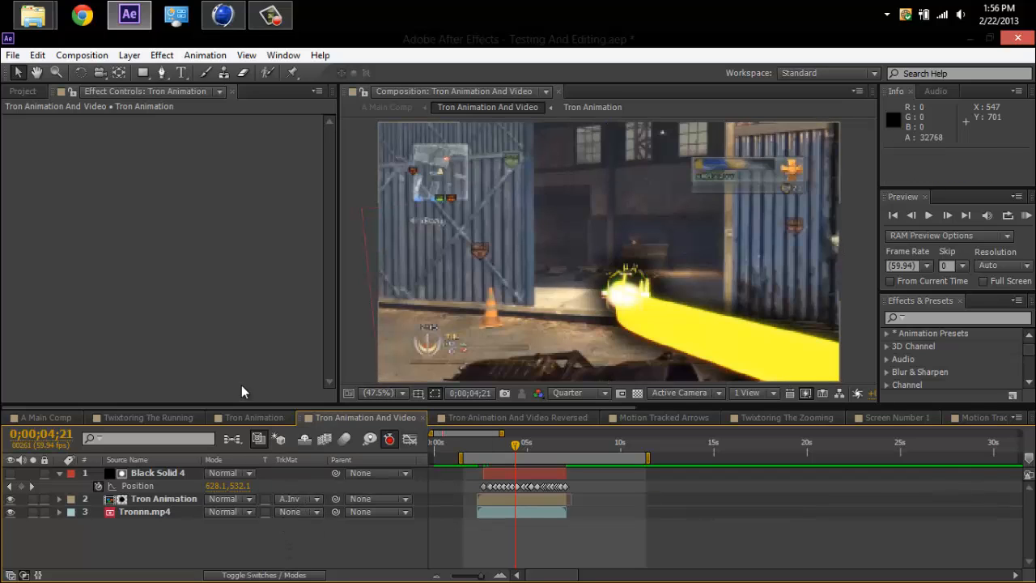
pyautogui.click(150, 487)
pyautogui.click(271, 530)
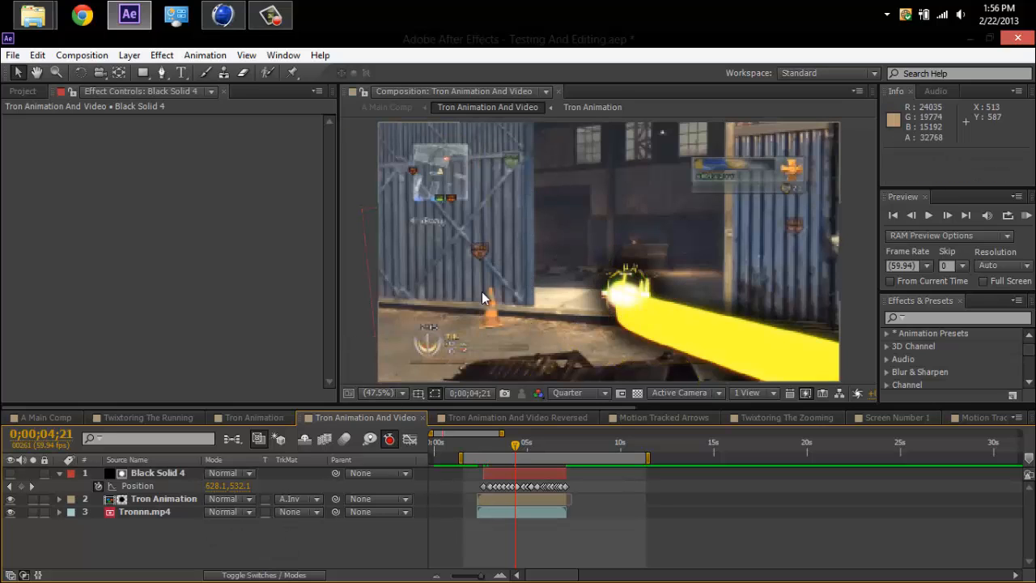
# Scrub the start of the Tron Animation And Video Reversed composition and compare it with Tron Animation And Video.
pyautogui.click(490, 419)
pyautogui.moveTo(437, 444); pyautogui.dragTo(458, 445)
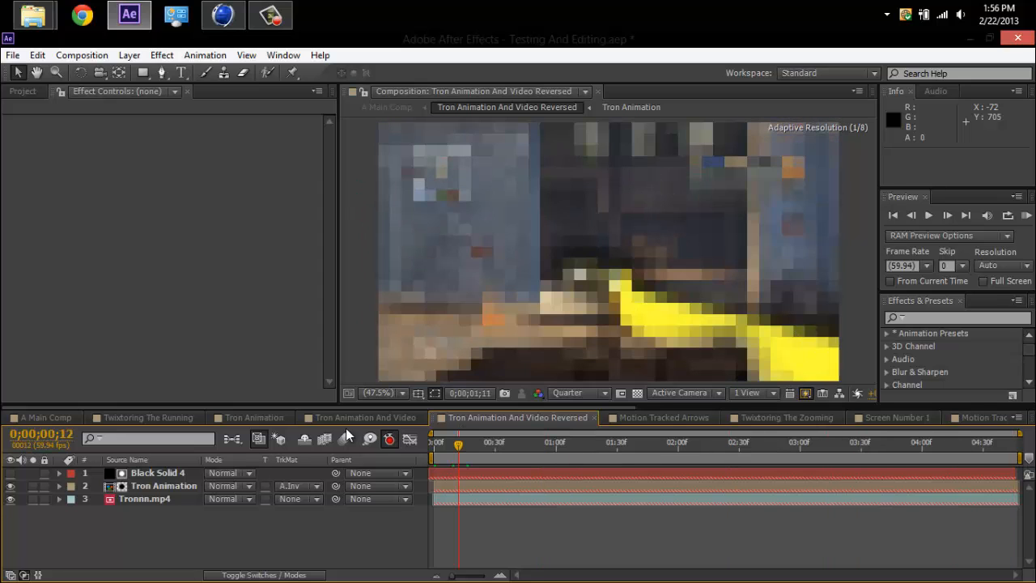
pyautogui.click(392, 418)
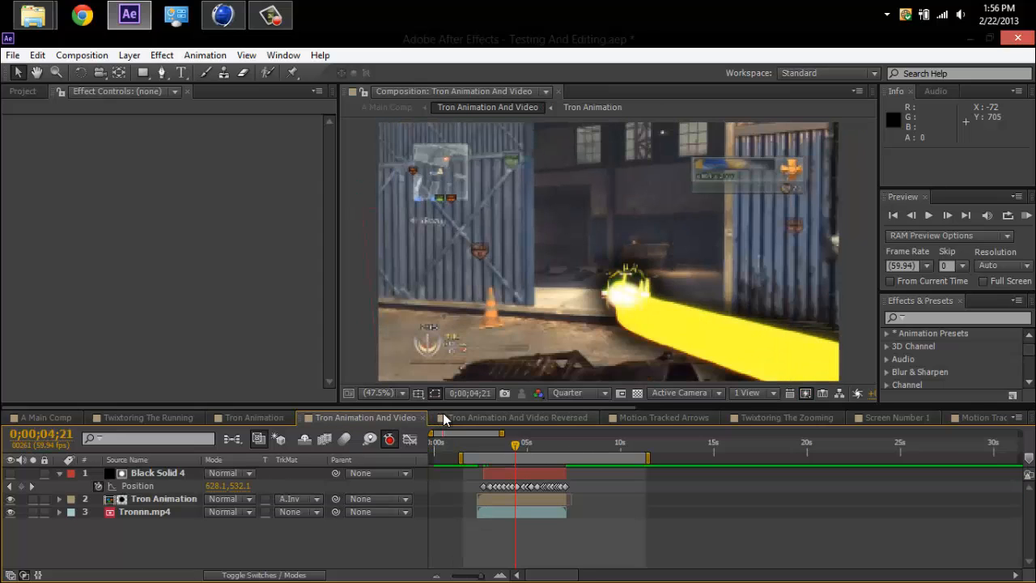
pyautogui.click(446, 417)
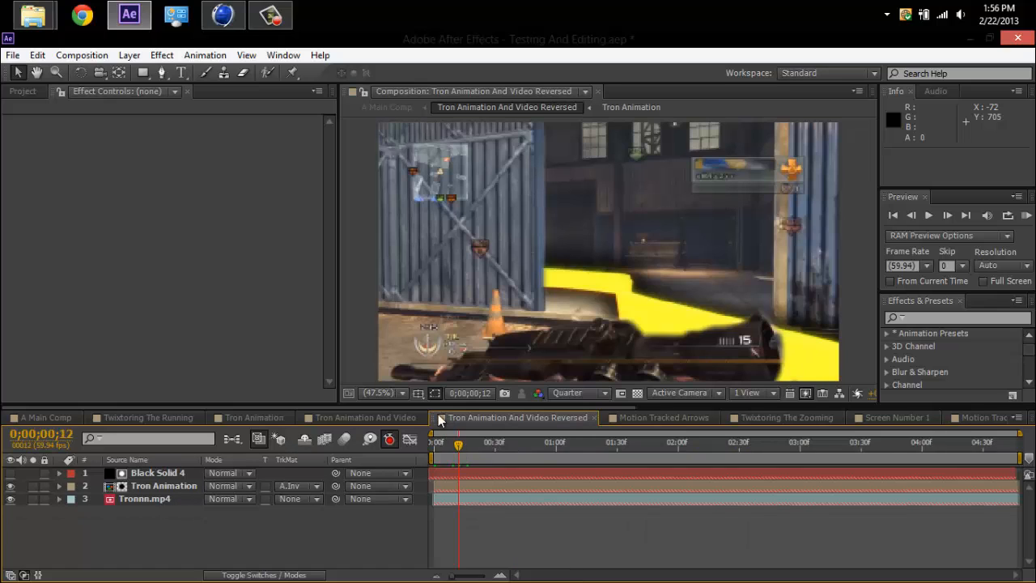
# Select all three layers of the reversed composition, locate the Time-Reverse Layer command without applying it, and clear the selection.
pyautogui.click(457, 500)
pyautogui.rightClick(458, 501)
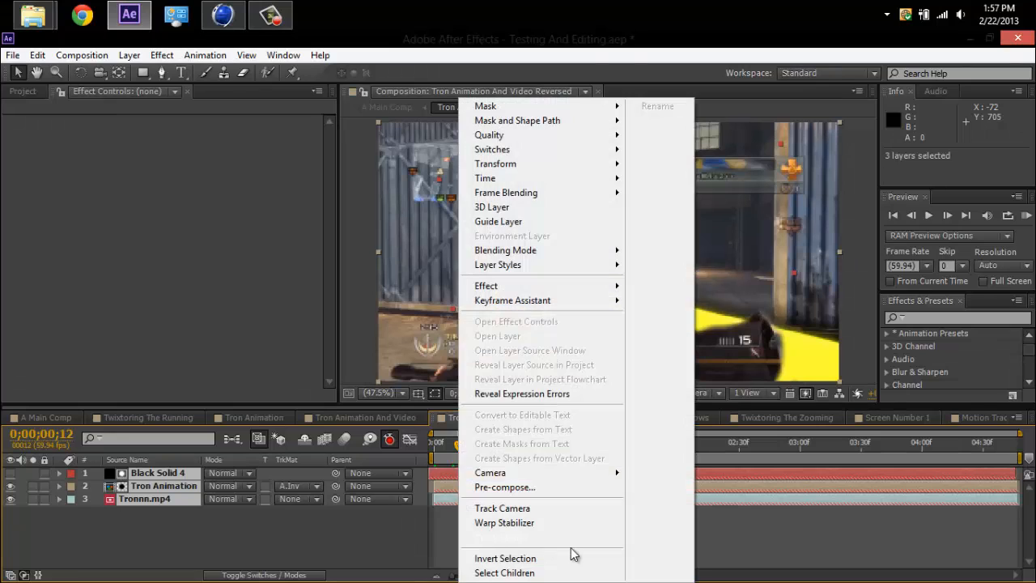
pyautogui.moveTo(522, 178)
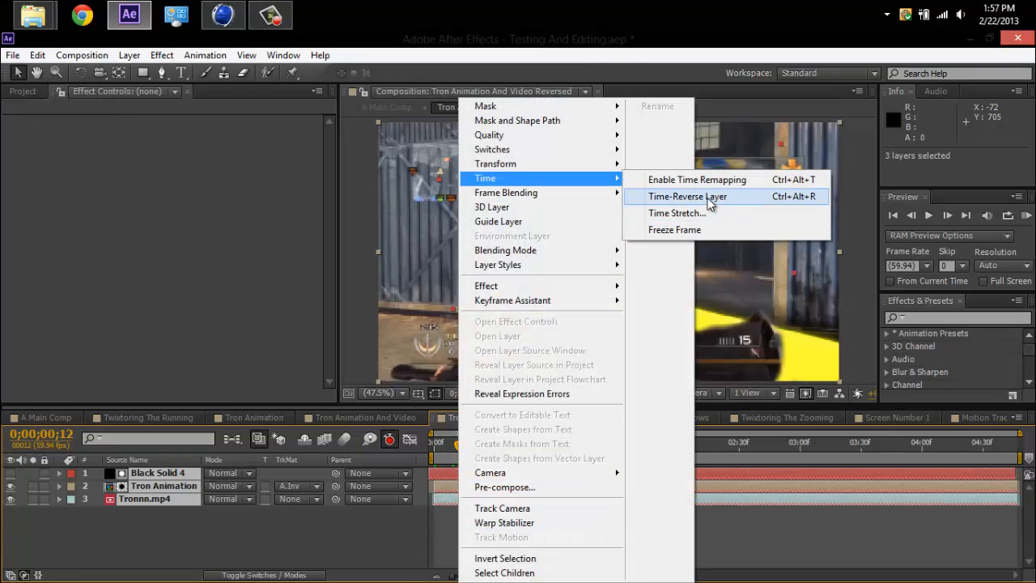
pyautogui.click(318, 552)
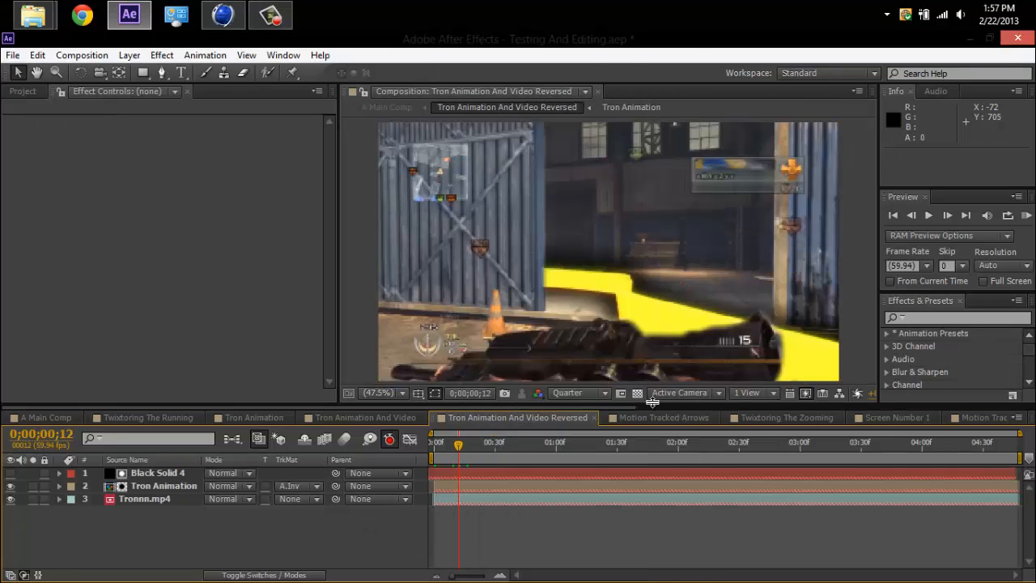
# View the Motion Tracked Arrows composition briefly, and scrub A Main Comp to about 0;00;08;16 to see the arrows in place.
pyautogui.click(649, 419)
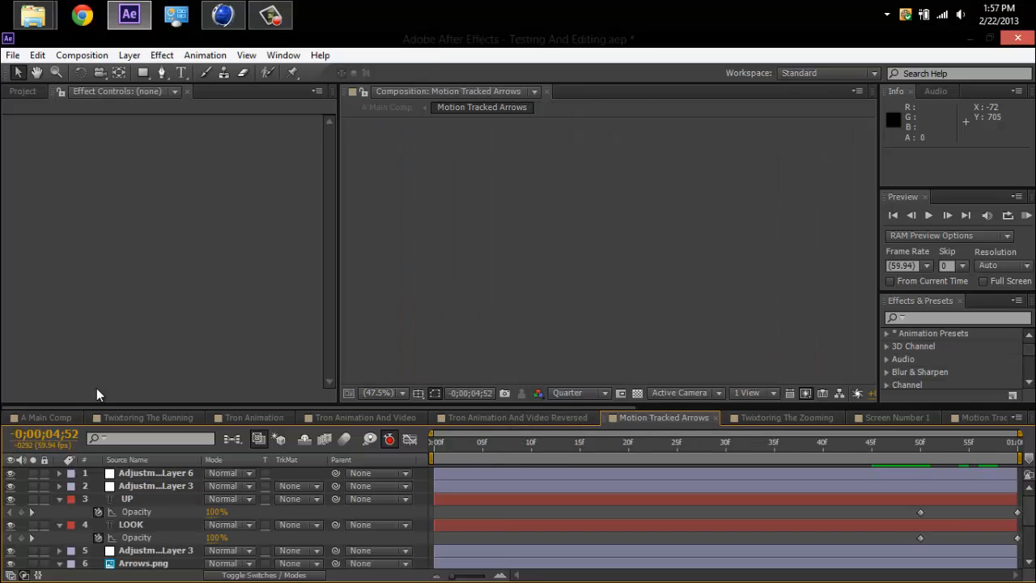
pyautogui.click(36, 418)
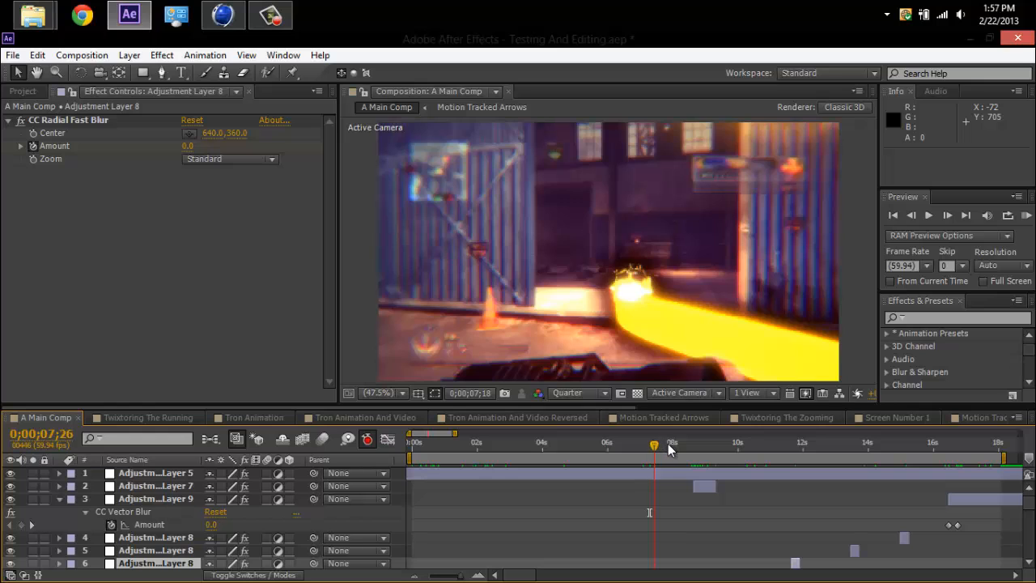
pyautogui.moveTo(669, 450); pyautogui.dragTo(684, 447)
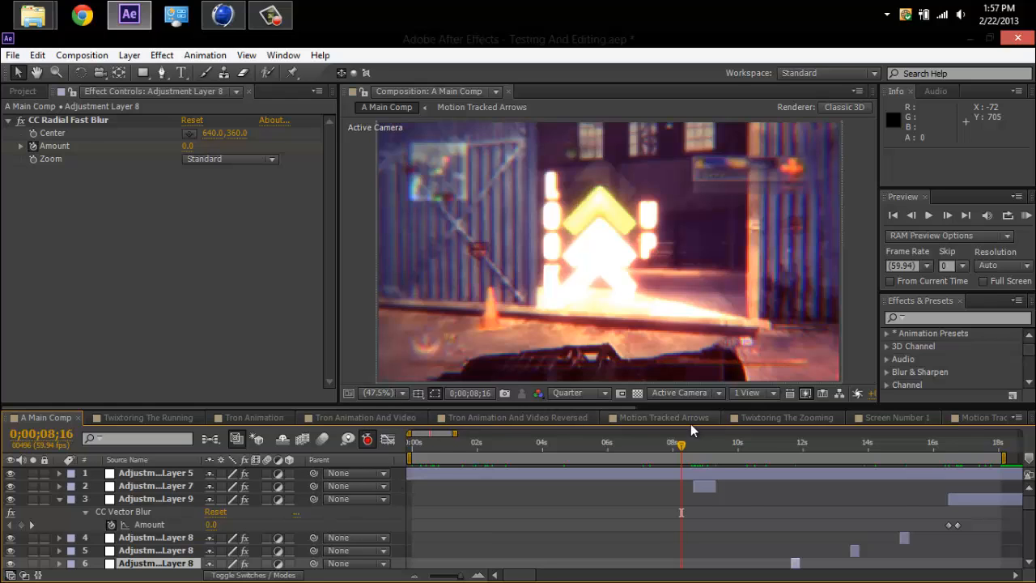
# Scrub Motion Tracked Arrows from start to end to view its text and arrows, and scrub A Main Comp back to 0;00;07;16.
pyautogui.click(690, 418)
pyautogui.click(443, 454)
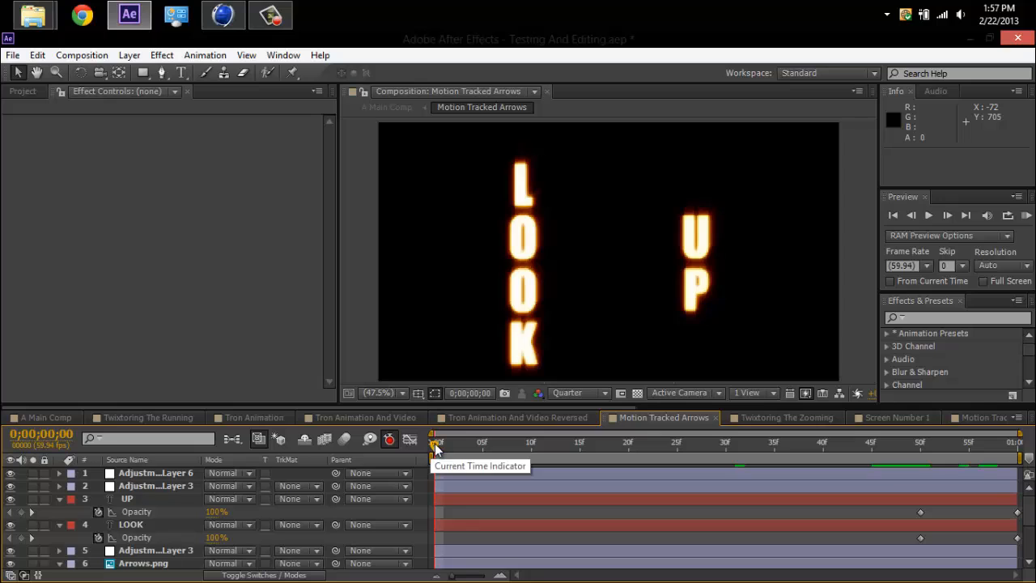
pyautogui.moveTo(434, 449); pyautogui.dragTo(1019, 462)
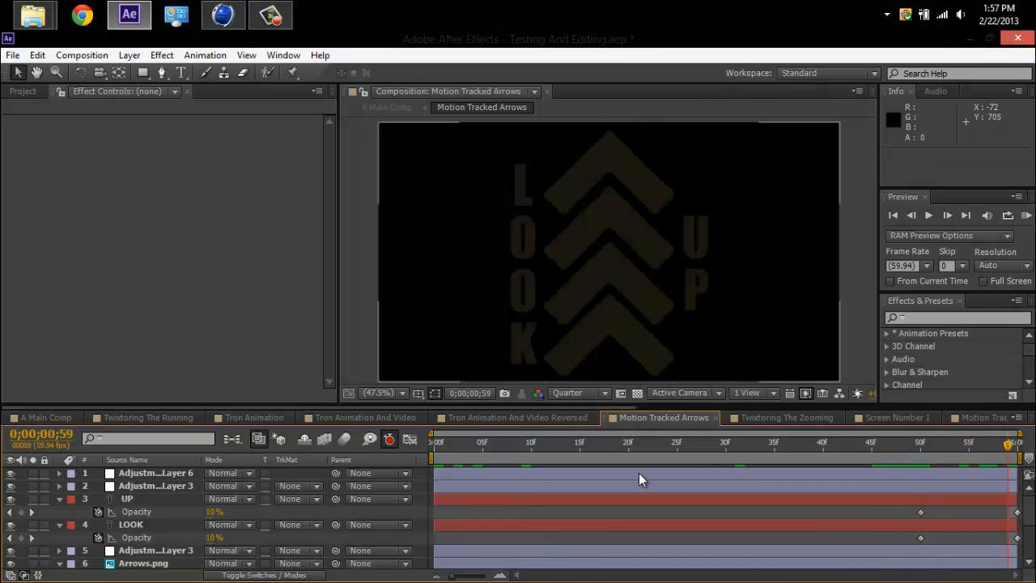
pyautogui.click(51, 416)
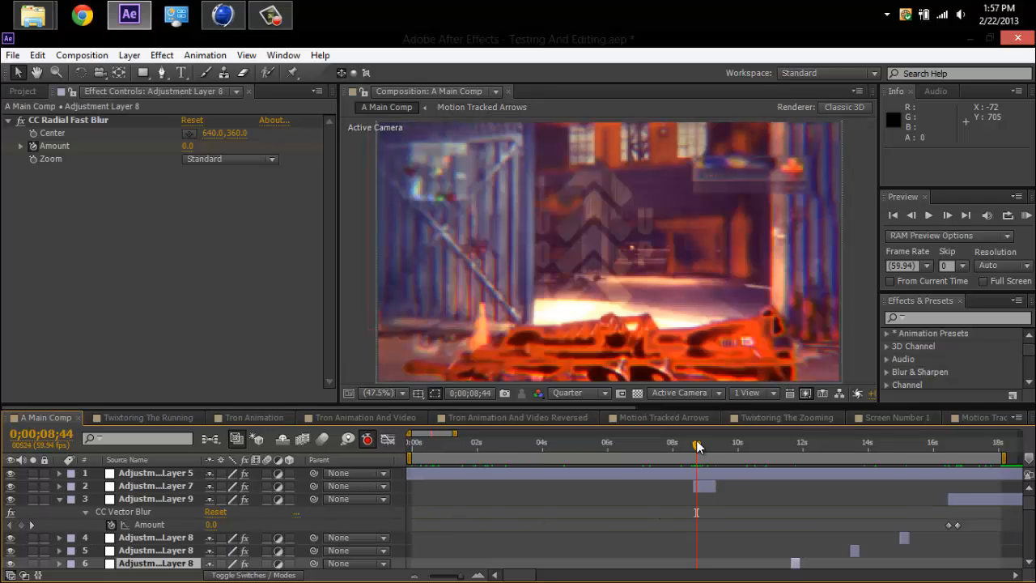
pyautogui.moveTo(697, 446); pyautogui.dragTo(650, 447)
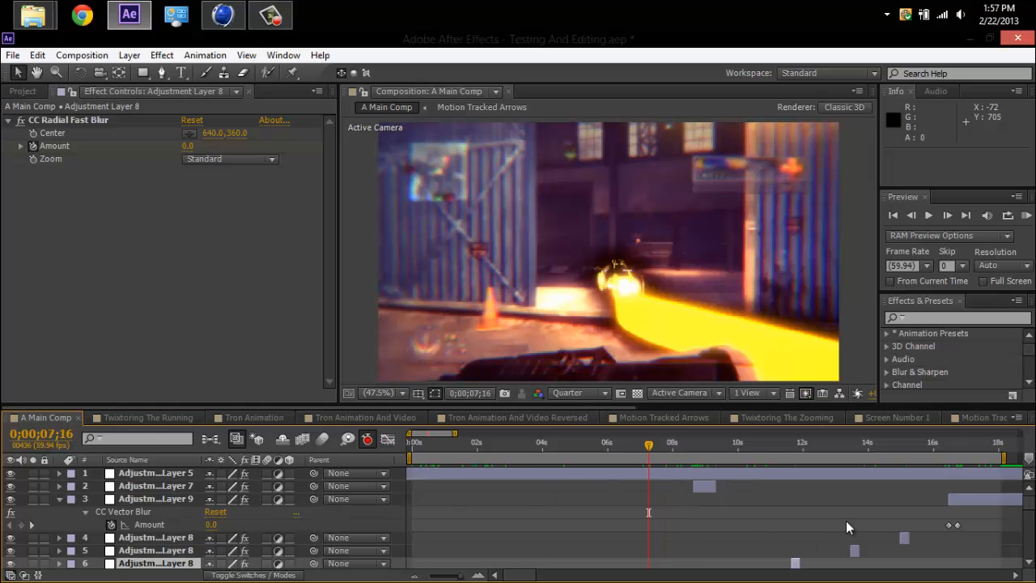
# Select the Black Solid 1 matte in A Main Comp and scrub the arrows from about 0;00;07;54 through 0;00;08;22 to 0;00;09;26.
pyautogui.scroll(-3, 1029, 526)
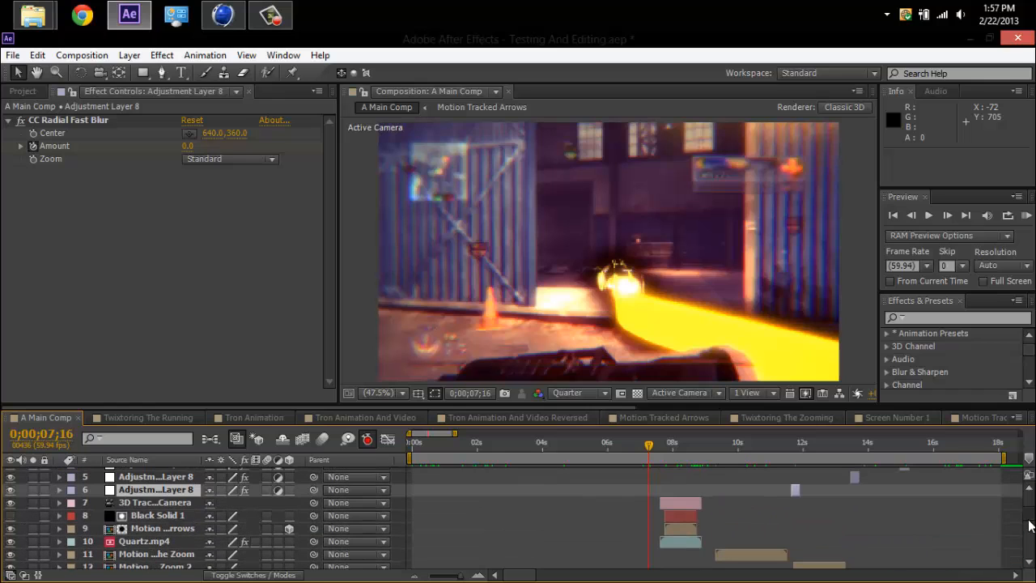
pyautogui.click(191, 531)
pyautogui.click(154, 516)
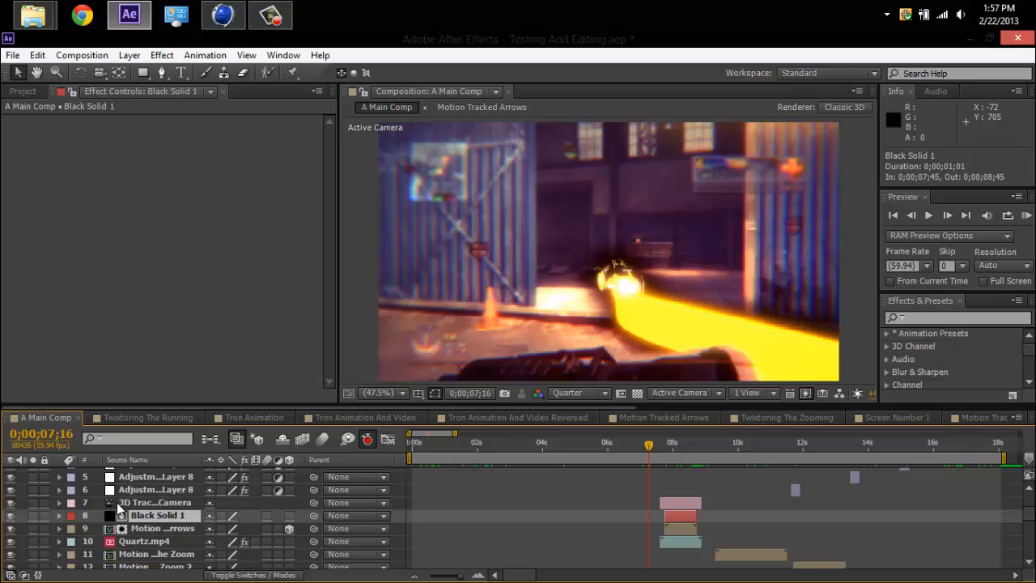
pyautogui.moveTo(667, 450); pyautogui.dragTo(670, 446)
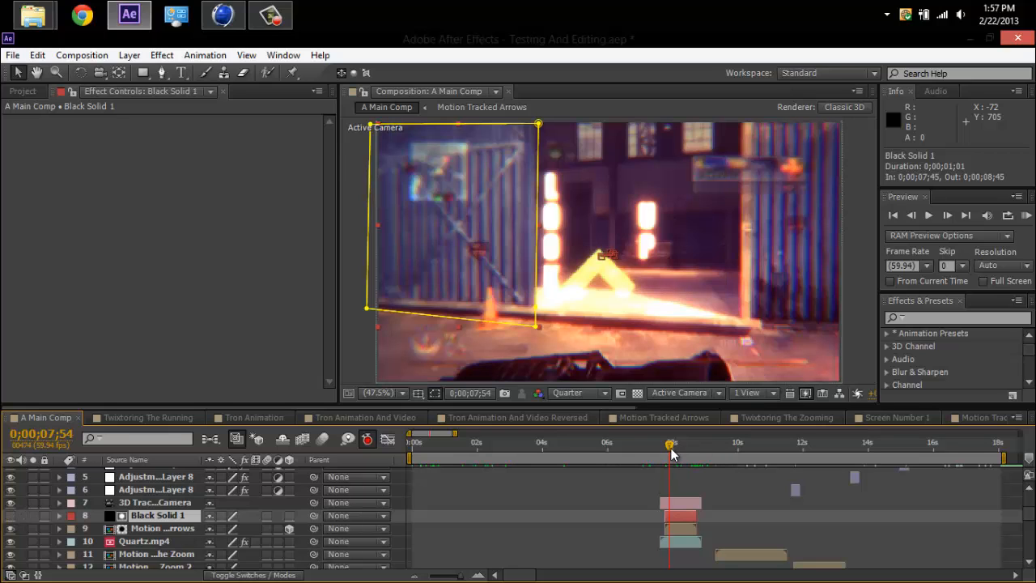
pyautogui.moveTo(670, 453)
pyautogui.mouseDown()
pyautogui.moveTo(697, 461)
pyautogui.moveTo(689, 459)
pyautogui.mouseUp()
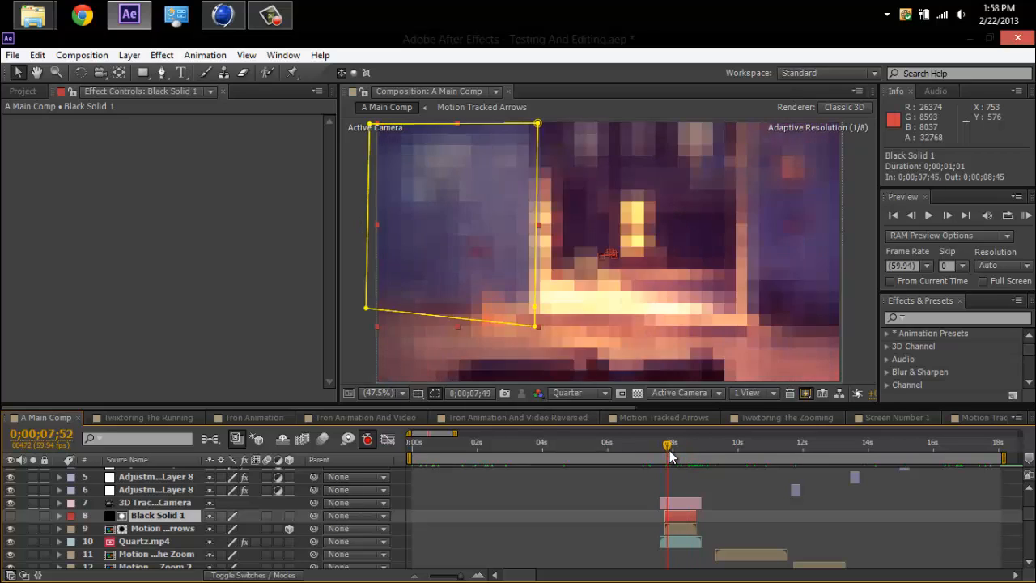
pyautogui.moveTo(680, 460)
pyautogui.mouseDown()
pyautogui.moveTo(694, 455)
pyautogui.moveTo(674, 454)
pyautogui.moveTo(696, 453)
pyautogui.moveTo(670, 451)
pyautogui.moveTo(697, 457)
pyautogui.moveTo(684, 458)
pyautogui.mouseUp()
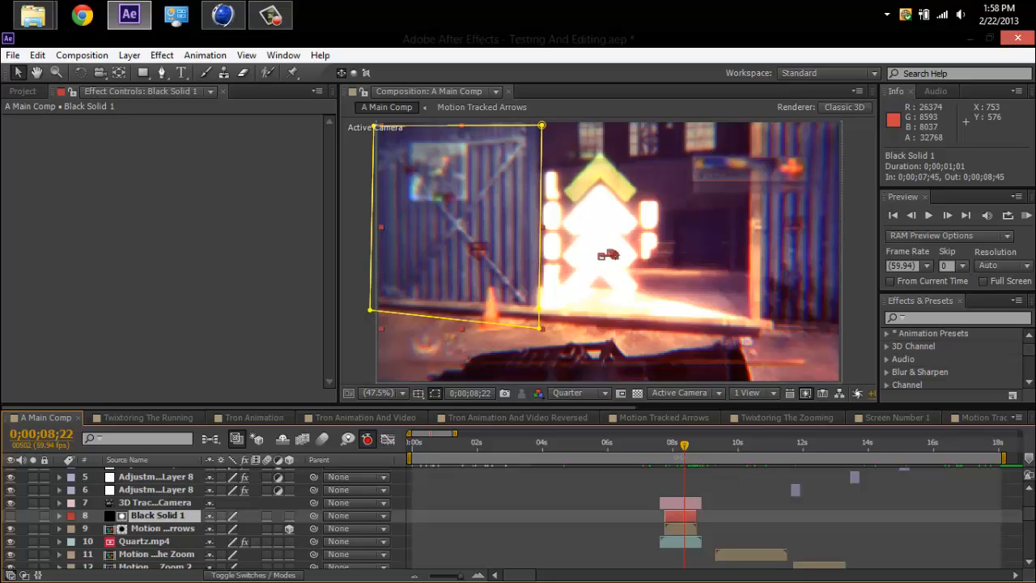
pyautogui.moveTo(683, 450); pyautogui.dragTo(720, 451)
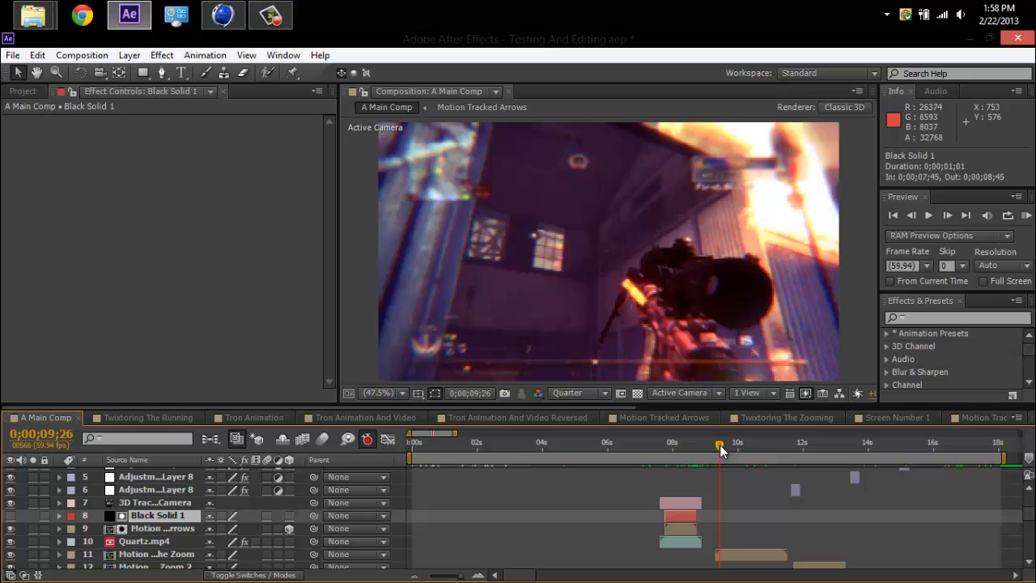
# Open the Twixtoring The Zooming composition and scrub its beginning up to 0;00;00;29.
pyautogui.click(660, 417)
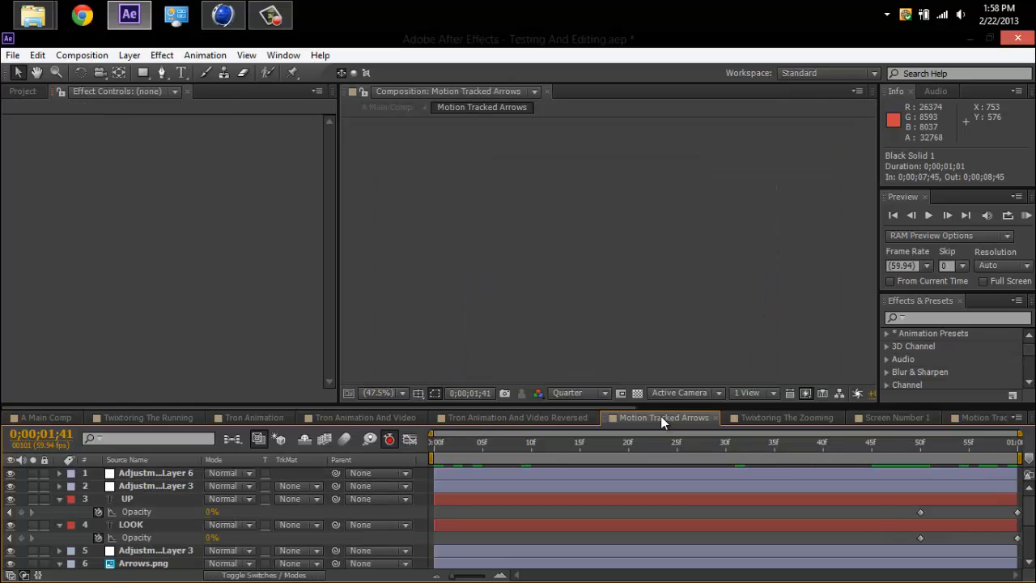
pyautogui.click(745, 417)
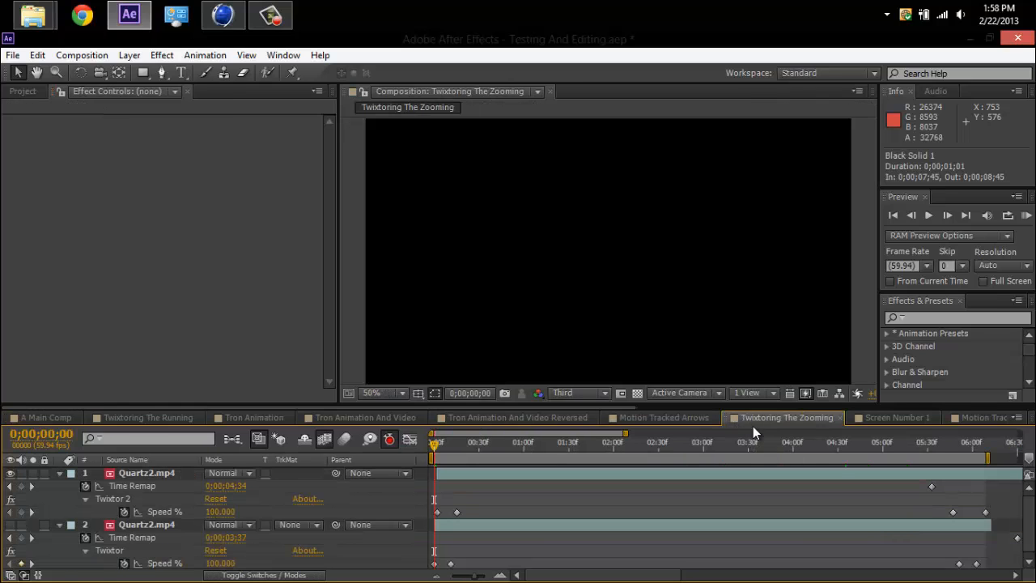
pyautogui.moveTo(486, 442)
pyautogui.mouseDown()
pyautogui.moveTo(441, 441)
pyautogui.moveTo(504, 442)
pyautogui.mouseUp()
pyautogui.moveTo(424, 445); pyautogui.dragTo(478, 443)
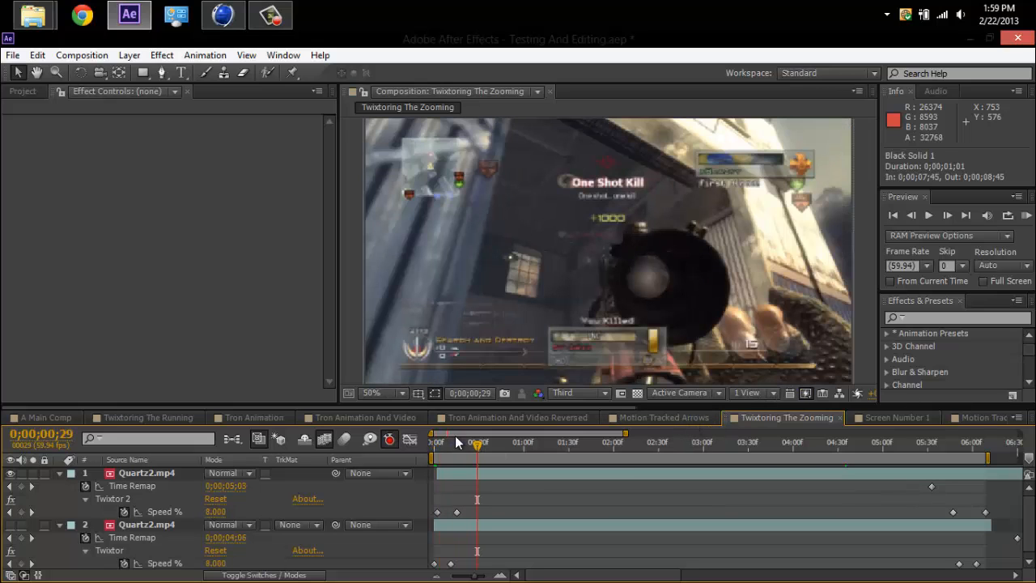
# Toggle the visibility of the two Quartz2.mp4 layers to compare their opening frames, and scrub to 0;00;00;22 with both visible.
pyautogui.click(10, 472)
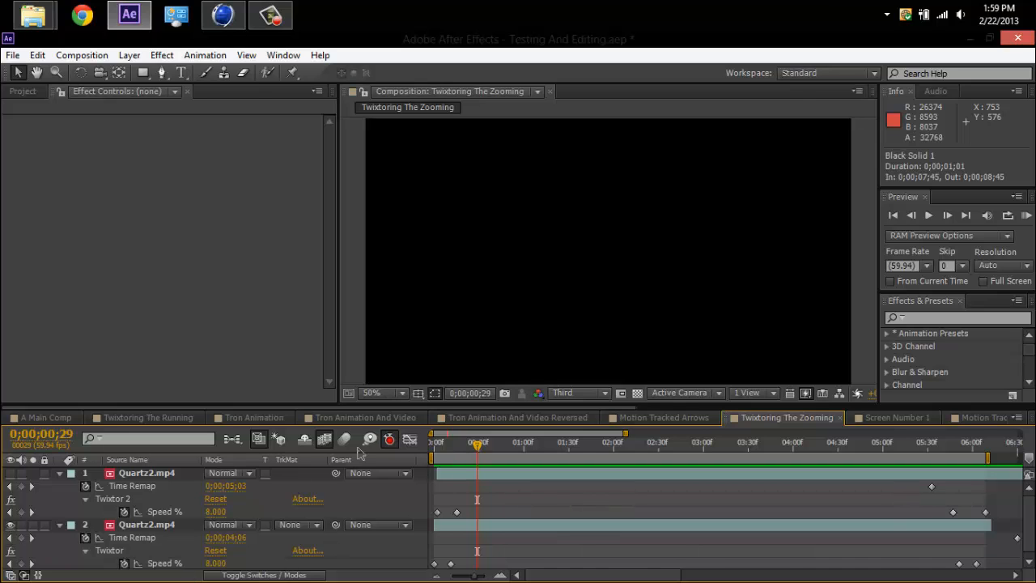
pyautogui.click(434, 445)
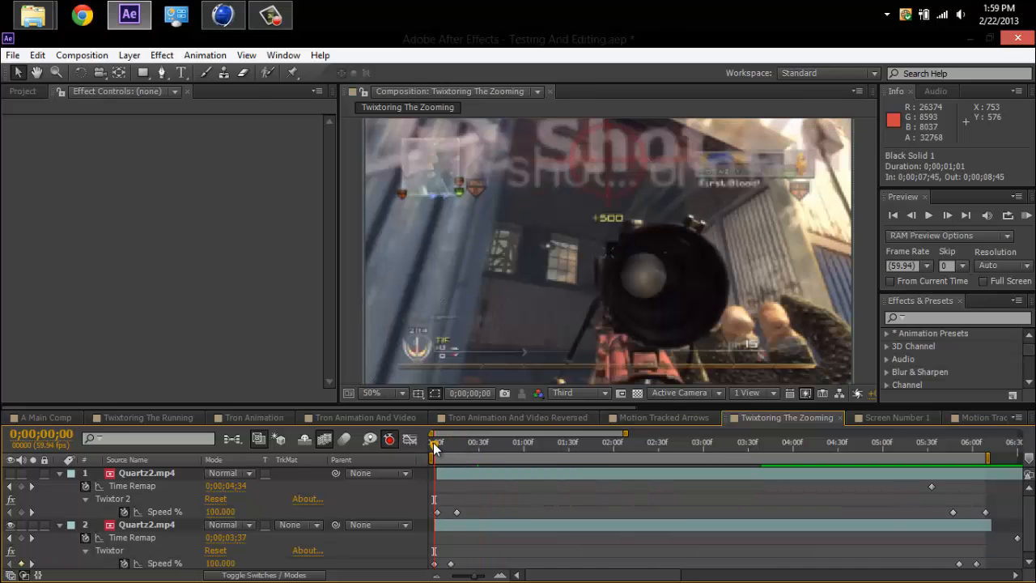
pyautogui.moveTo(435, 449); pyautogui.dragTo(441, 447)
pyautogui.moveTo(450, 447); pyautogui.dragTo(416, 440)
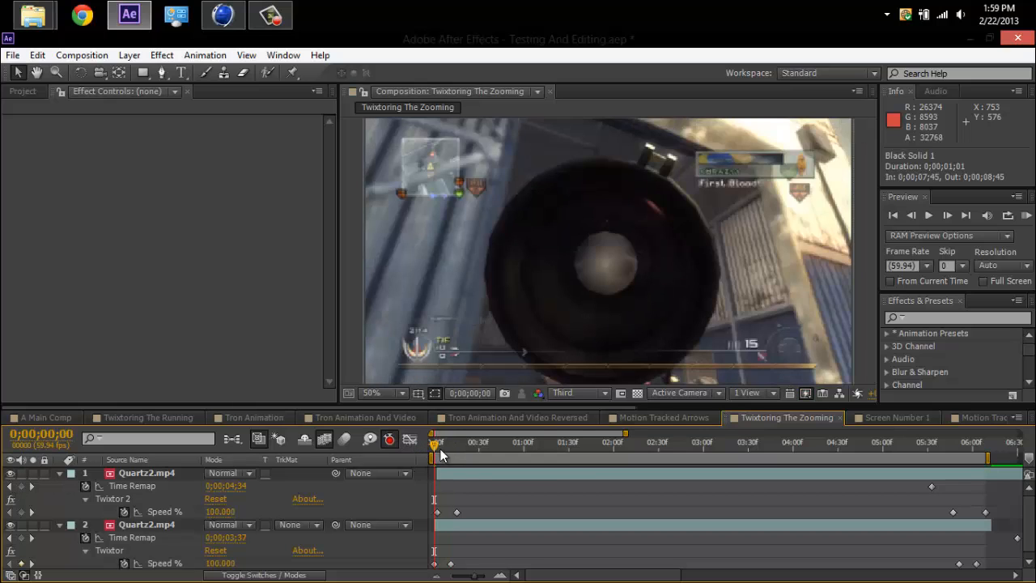
pyautogui.moveTo(439, 444)
pyautogui.mouseDown()
pyautogui.moveTo(479, 458)
pyautogui.moveTo(429, 460)
pyautogui.moveTo(446, 450)
pyautogui.moveTo(434, 450)
pyautogui.mouseUp()
pyautogui.moveTo(435, 448); pyautogui.dragTo(467, 445)
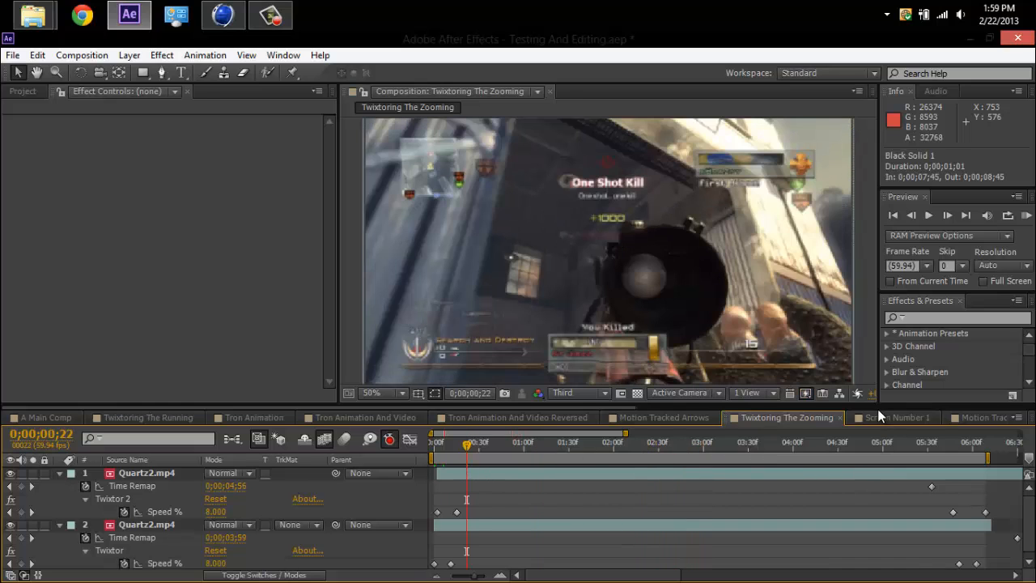
# Open the Screen Number 1 composition, view the Hue/Saturation effect on Screen's Gray Solids, and return to the first frame.
pyautogui.scroll(-5, 878, 409)
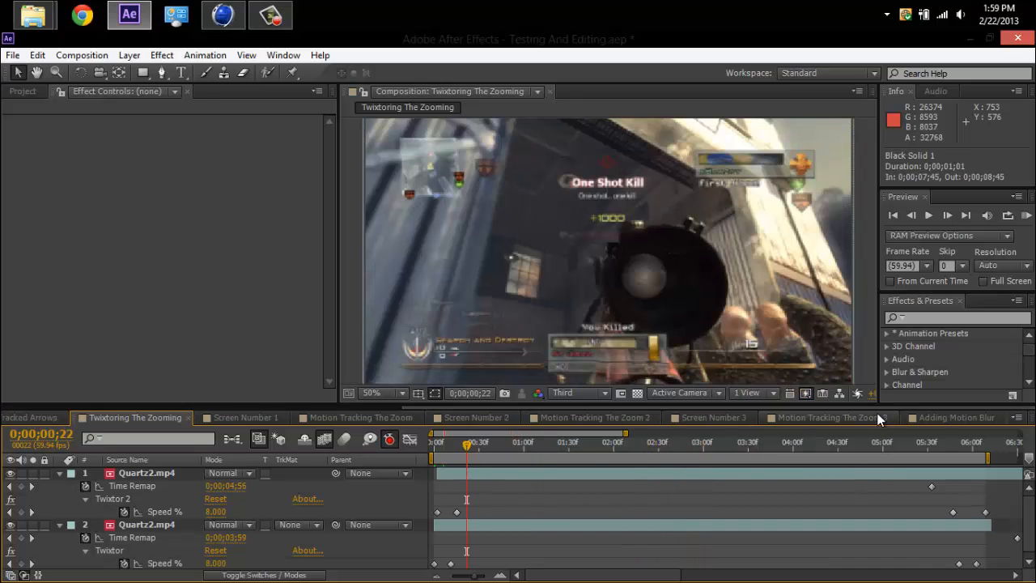
pyautogui.click(226, 414)
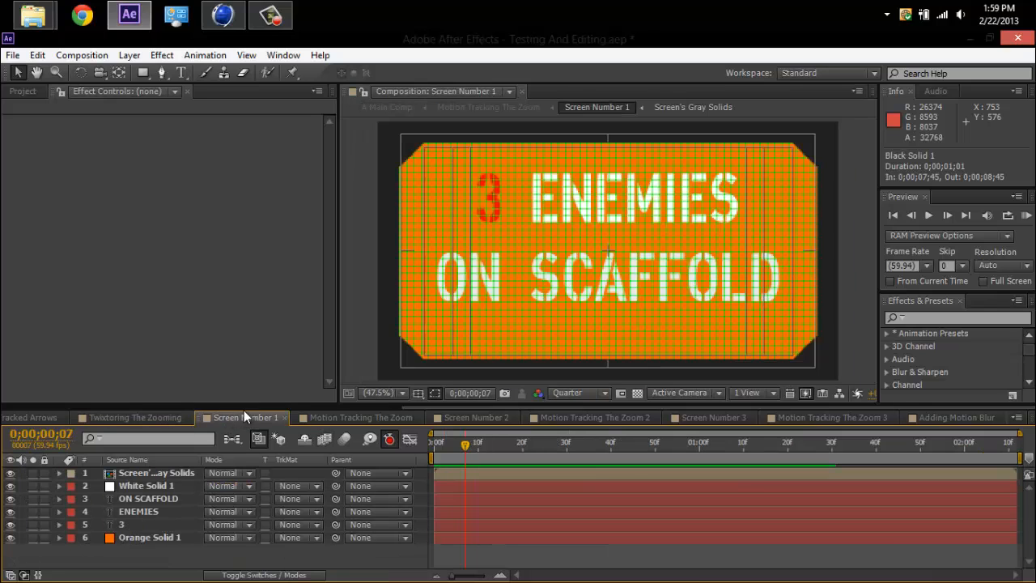
pyautogui.moveTo(451, 446); pyautogui.dragTo(425, 449)
pyautogui.click(394, 359)
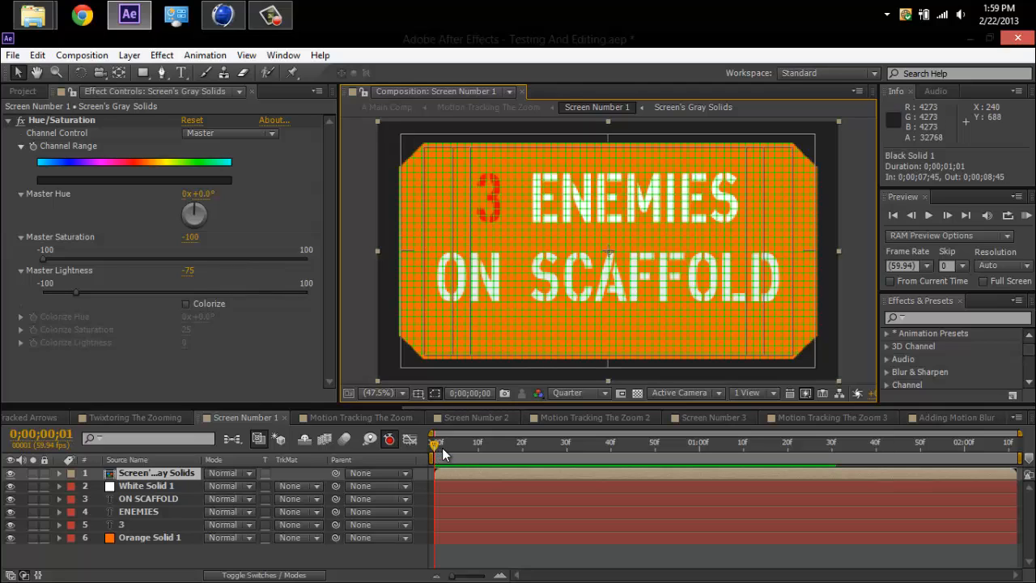
pyautogui.moveTo(441, 447)
pyautogui.mouseDown()
pyautogui.moveTo(453, 447)
pyautogui.moveTo(428, 448)
pyautogui.mouseUp()
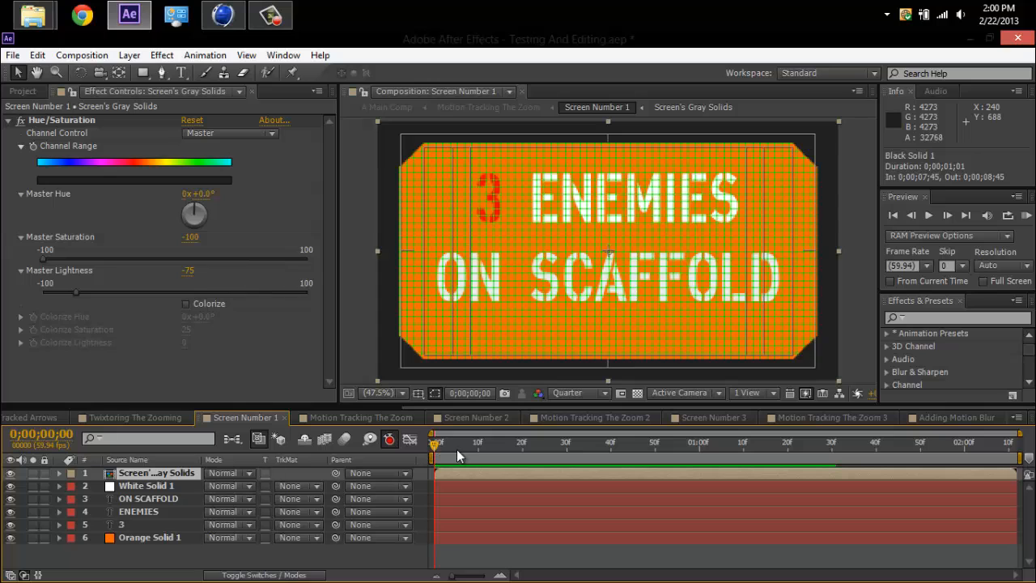
# Select Orange Solid 1 to point out the screen's background, alternating with the 3 text layer above it.
pyautogui.click(229, 537)
pyautogui.click(232, 538)
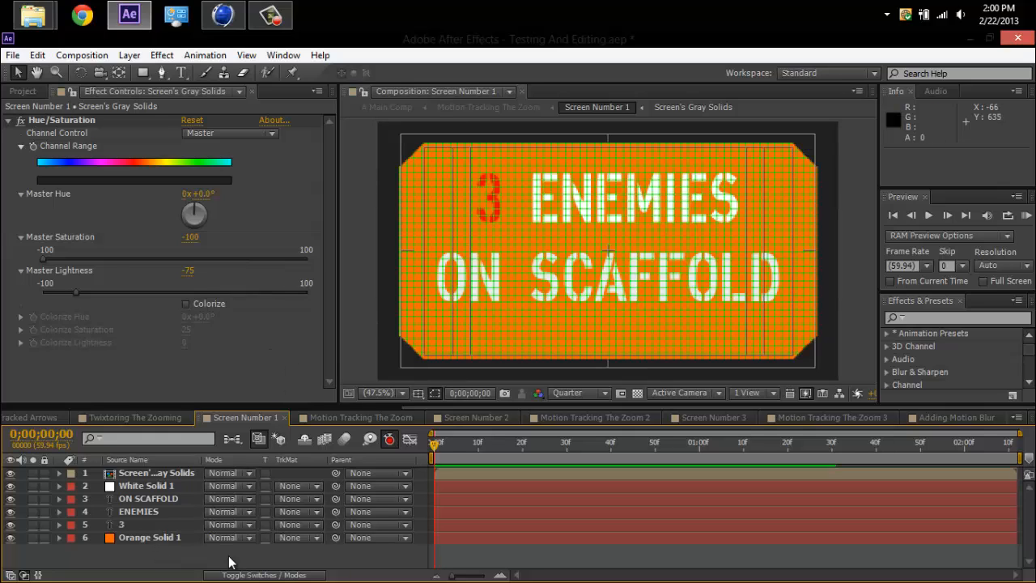
pyautogui.click(171, 538)
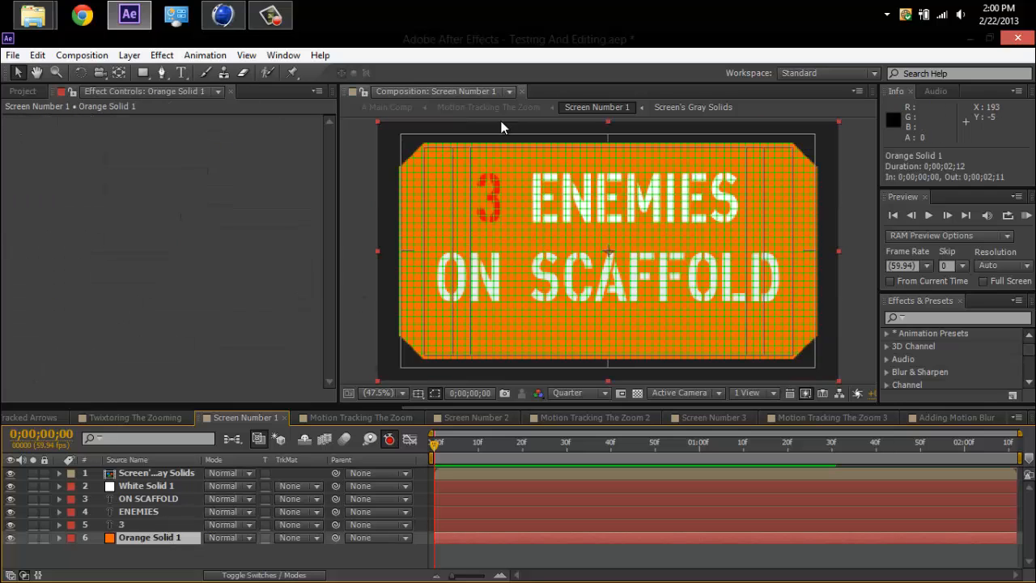
pyautogui.click(134, 553)
pyautogui.click(133, 525)
pyautogui.click(136, 537)
pyautogui.click(125, 526)
pyautogui.click(131, 539)
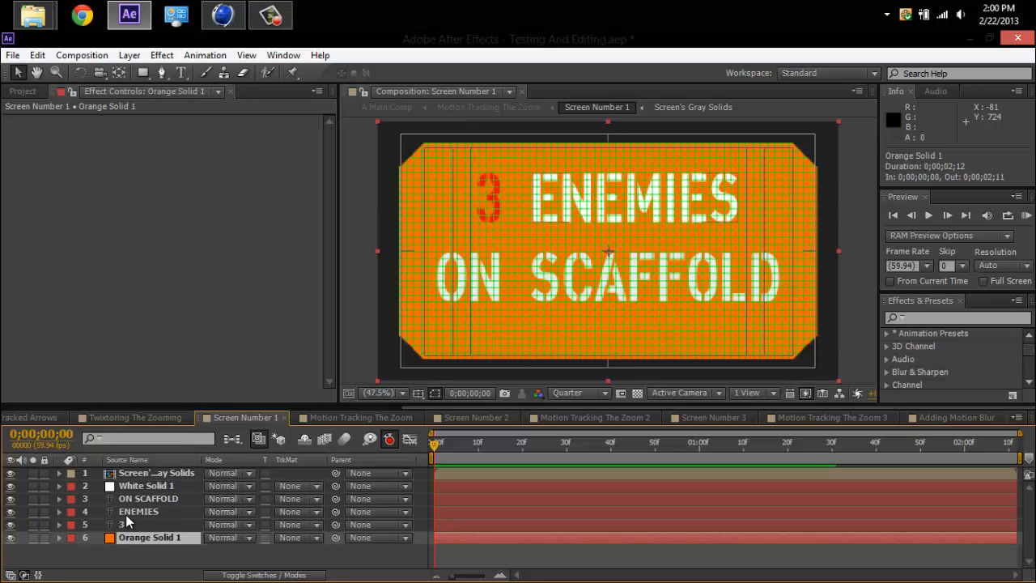
# Select the 3, ENEMIES and ON SCAFFOLD text layers in turn to identify each piece of text on the screen.
pyautogui.click(127, 514)
pyautogui.click(124, 526)
pyautogui.click(127, 514)
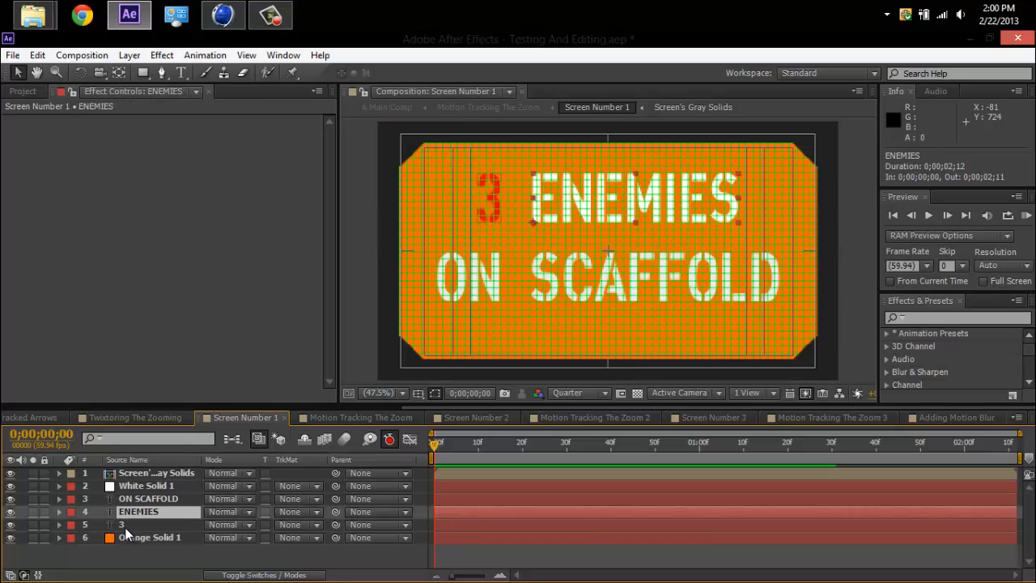
pyautogui.click(126, 525)
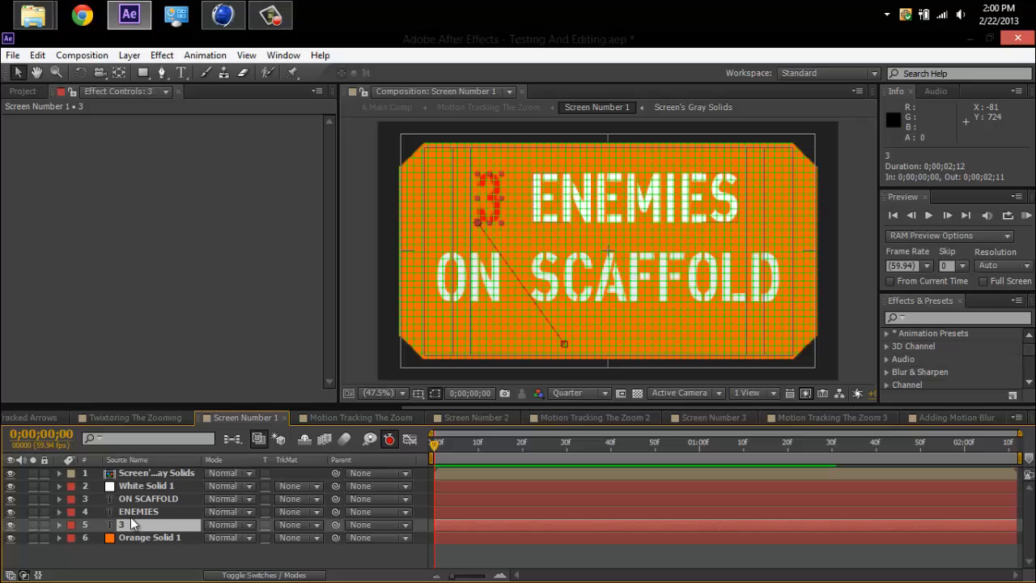
pyautogui.click(138, 512)
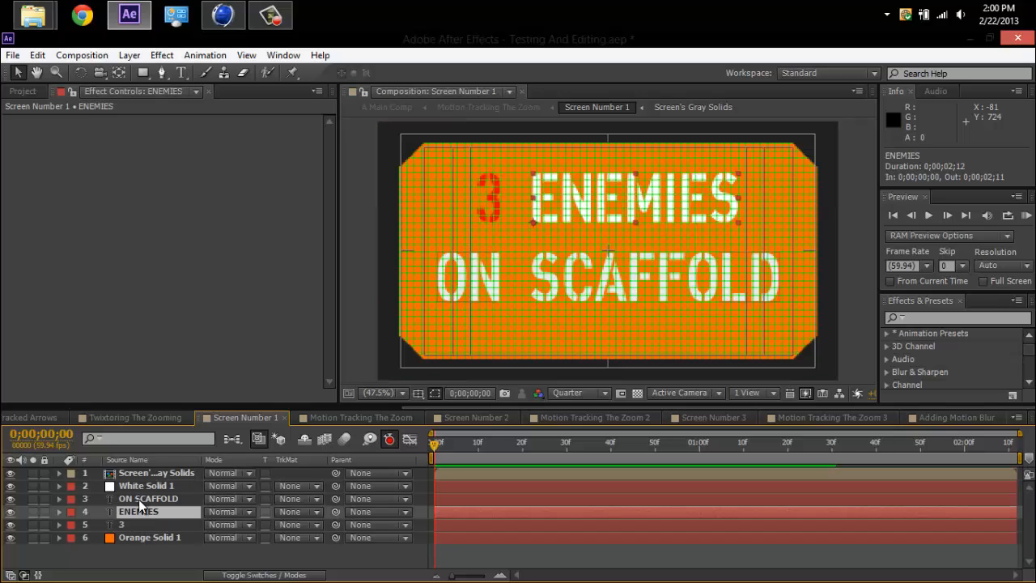
pyautogui.click(140, 501)
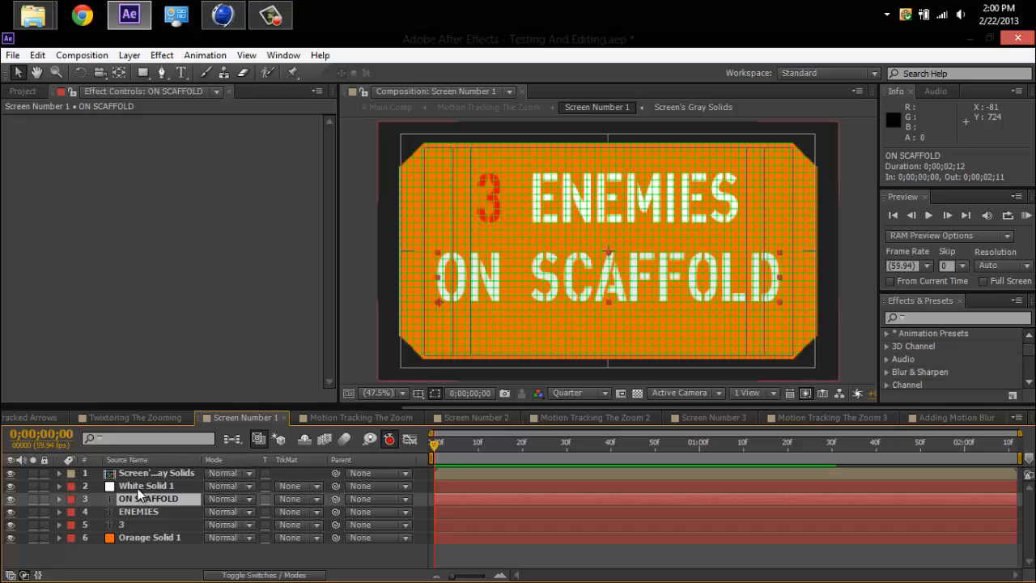
# Examine the Grid effect on White Solid 1, viewing its Size From options and grid colour without changing them.
pyautogui.click(142, 485)
pyautogui.click(51, 120)
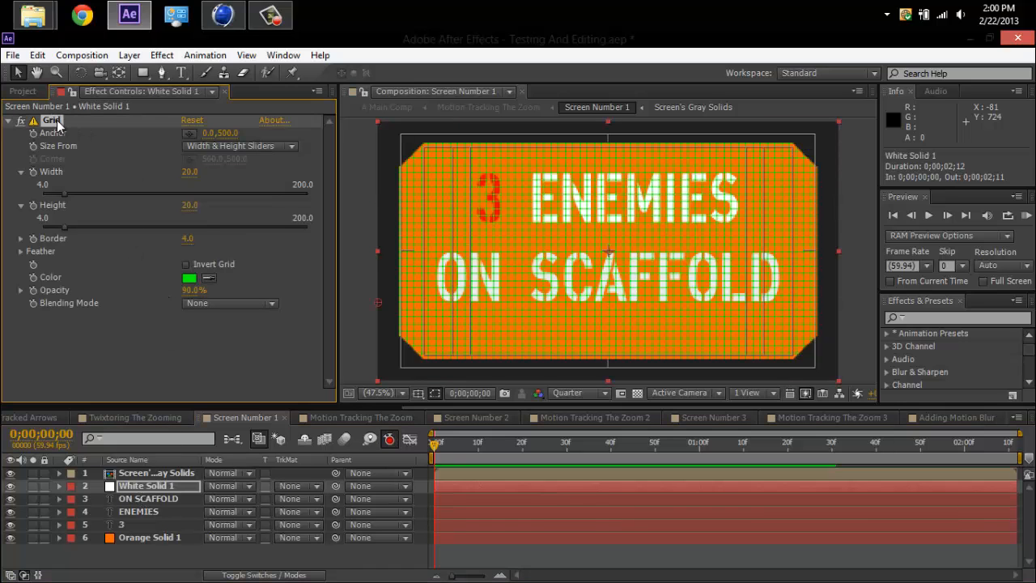
pyautogui.click(209, 149)
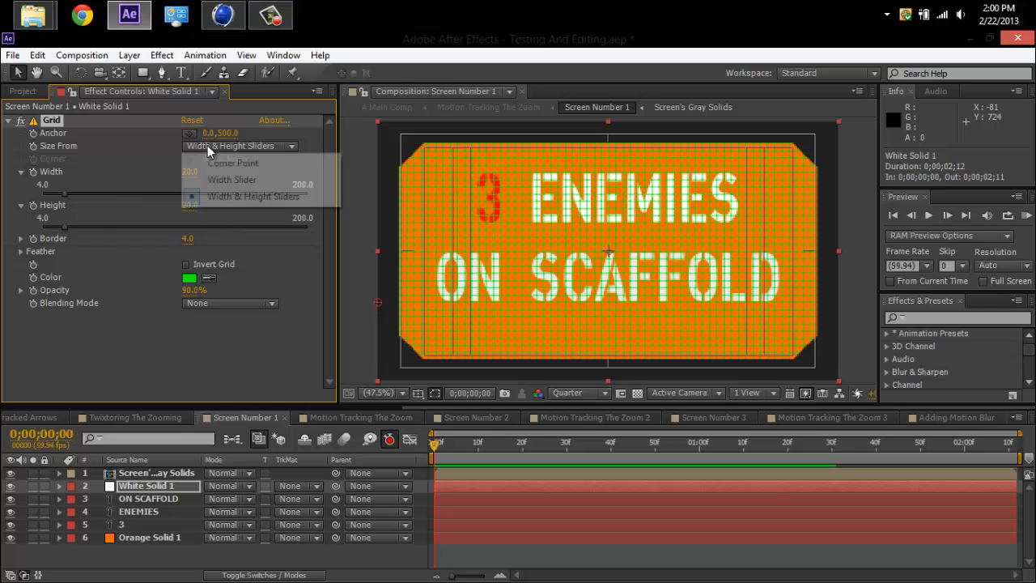
pyautogui.click(144, 180)
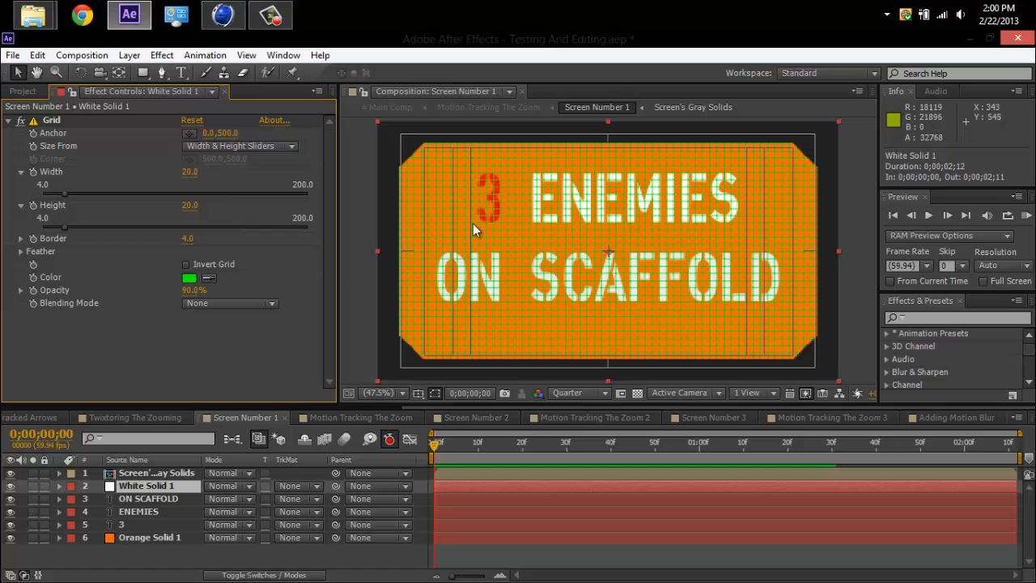
pyautogui.click(190, 277)
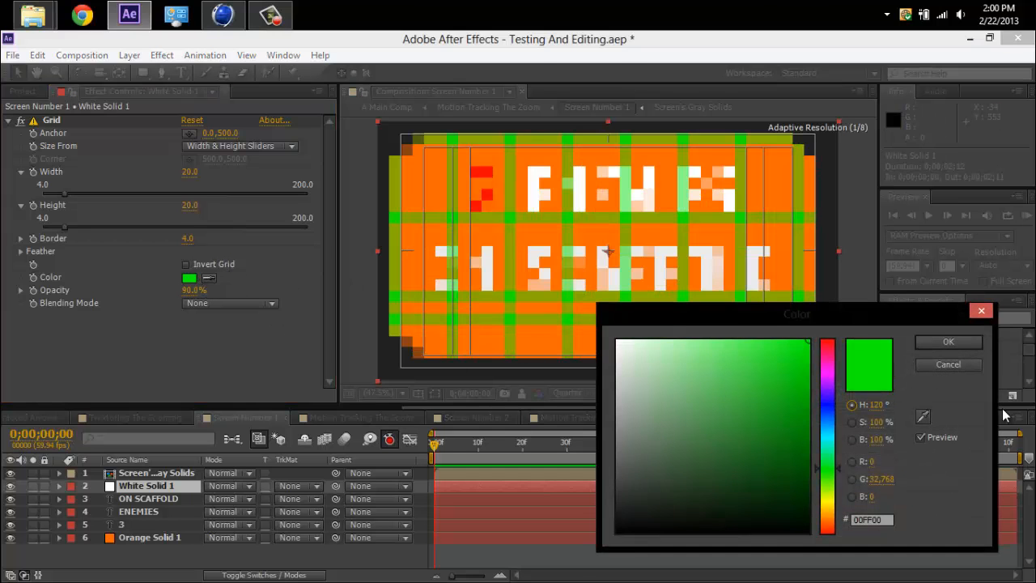
pyautogui.click(979, 311)
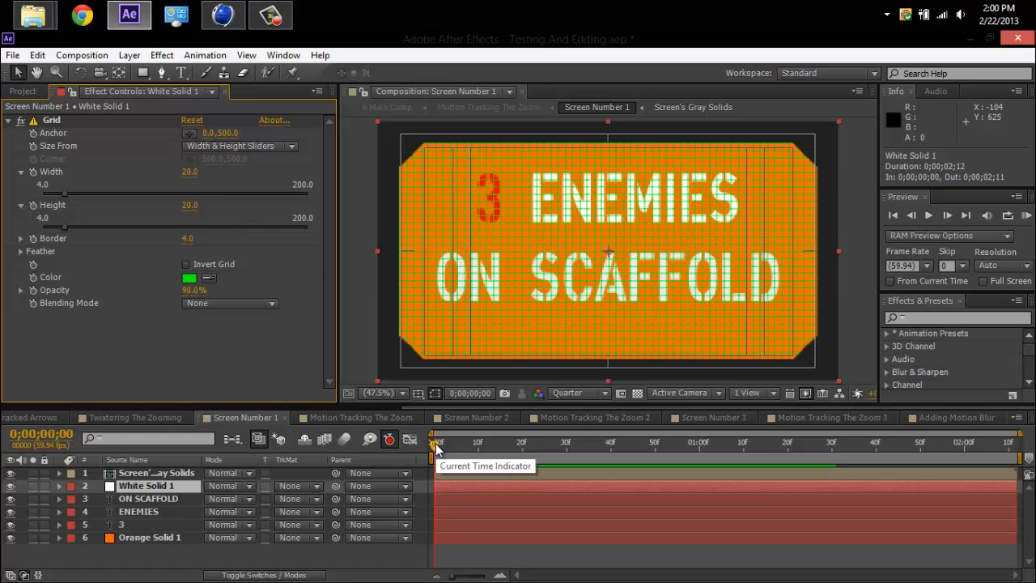
# Scrub Screen Number 1 to 0;00;01;30 and examine the Opacity keyframes of the ON SCAFFOLD and ENEMIES layers.
pyautogui.click(154, 538)
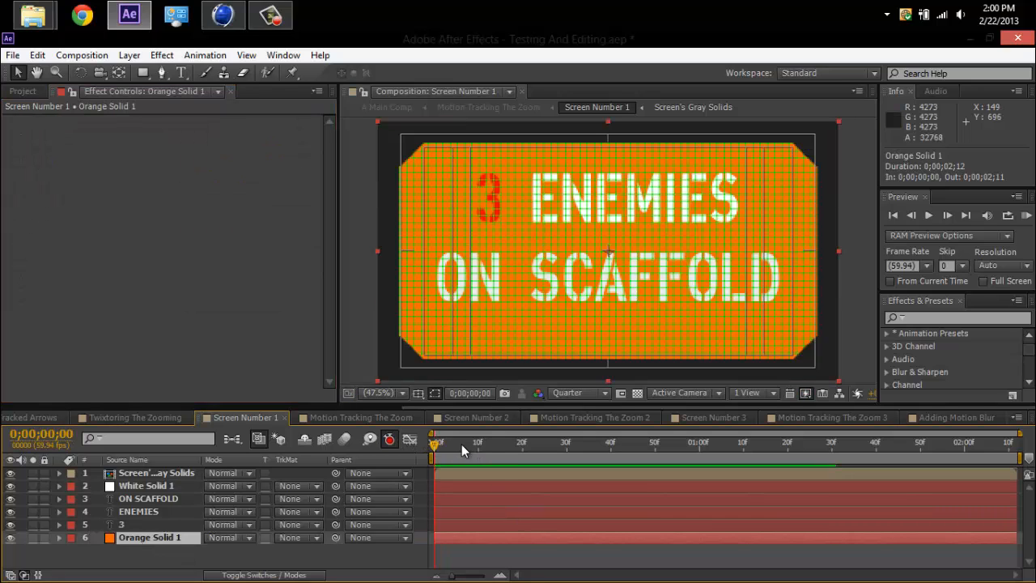
pyautogui.moveTo(501, 448); pyautogui.dragTo(531, 448)
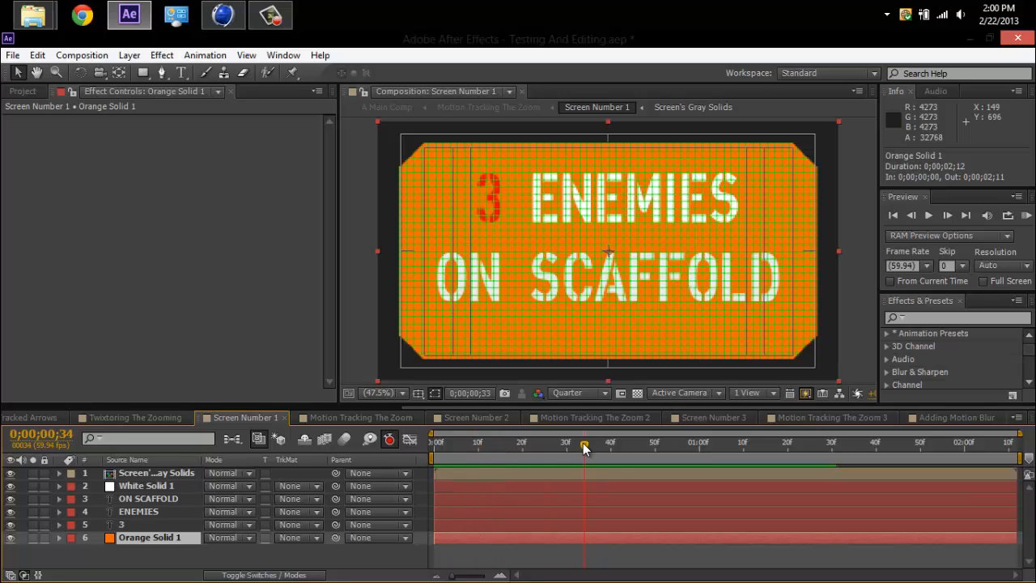
pyautogui.moveTo(690, 446); pyautogui.dragTo(836, 457)
pyautogui.click(158, 498)
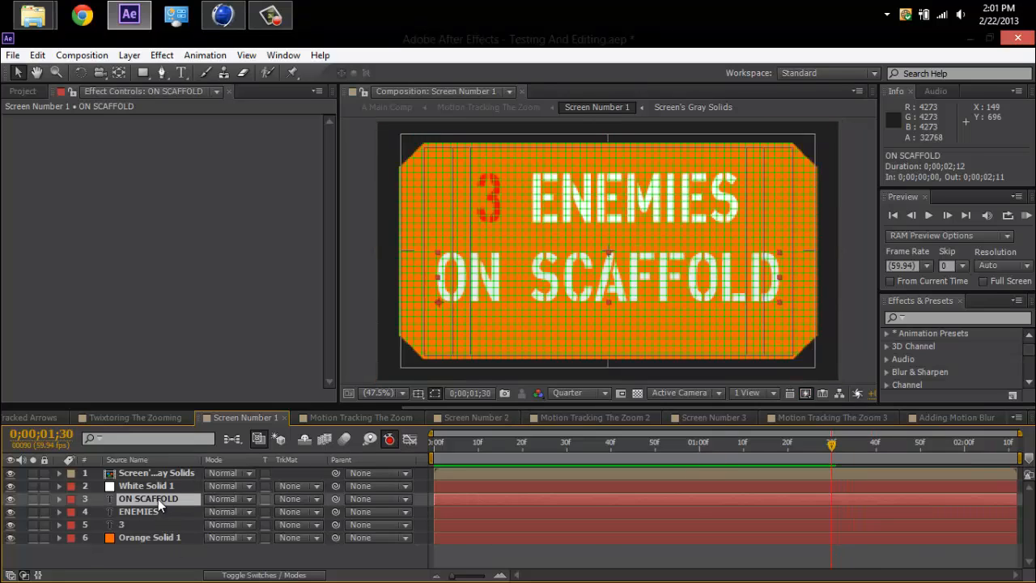
pyautogui.keyDown('shift'); pyautogui.click(158, 508); pyautogui.keyUp('shift')
pyautogui.press('t')
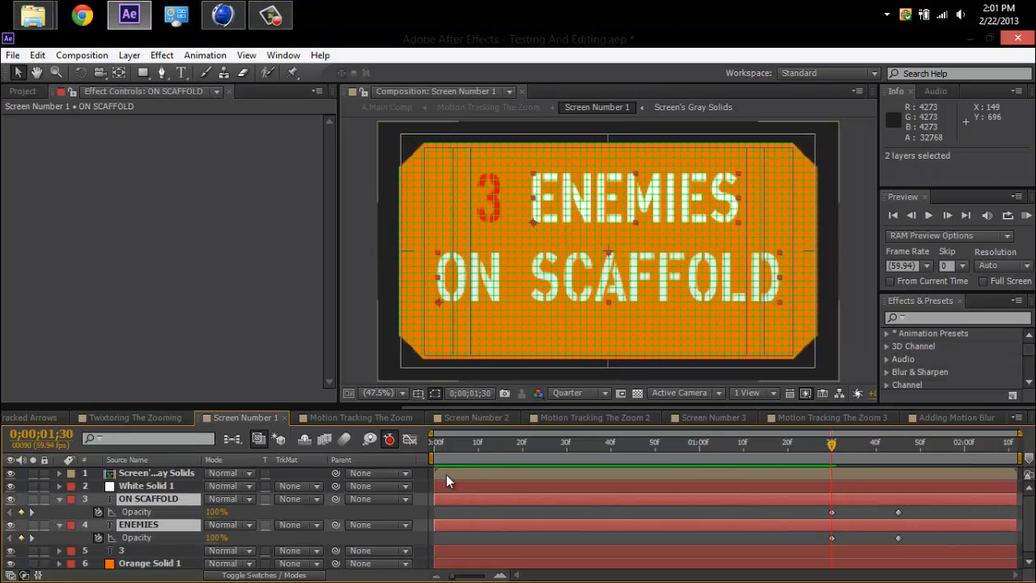
pyautogui.moveTo(870, 445); pyautogui.dragTo(900, 451)
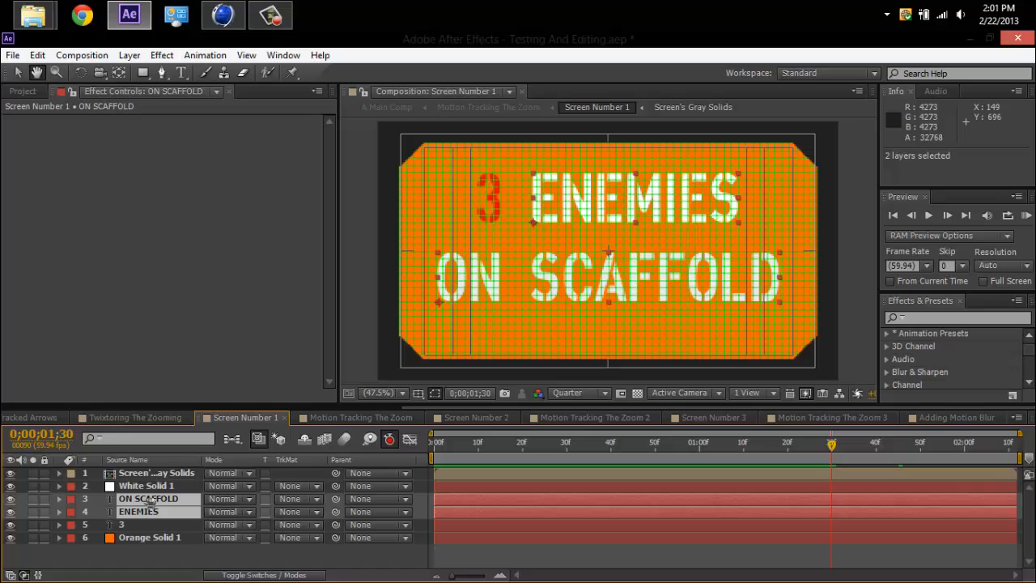
# Reveal the 3 text layer's Position and Scale keyframes and scrub Screen Number 1 to 0;00;02;00 to view its animation.
pyautogui.click(18, 72)
pyautogui.click(121, 526)
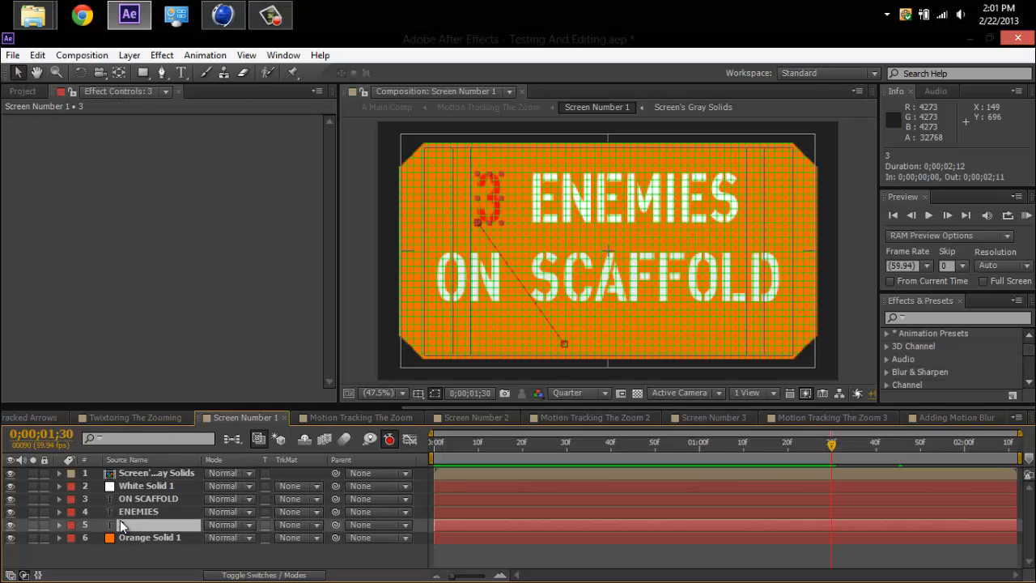
pyautogui.press('u')
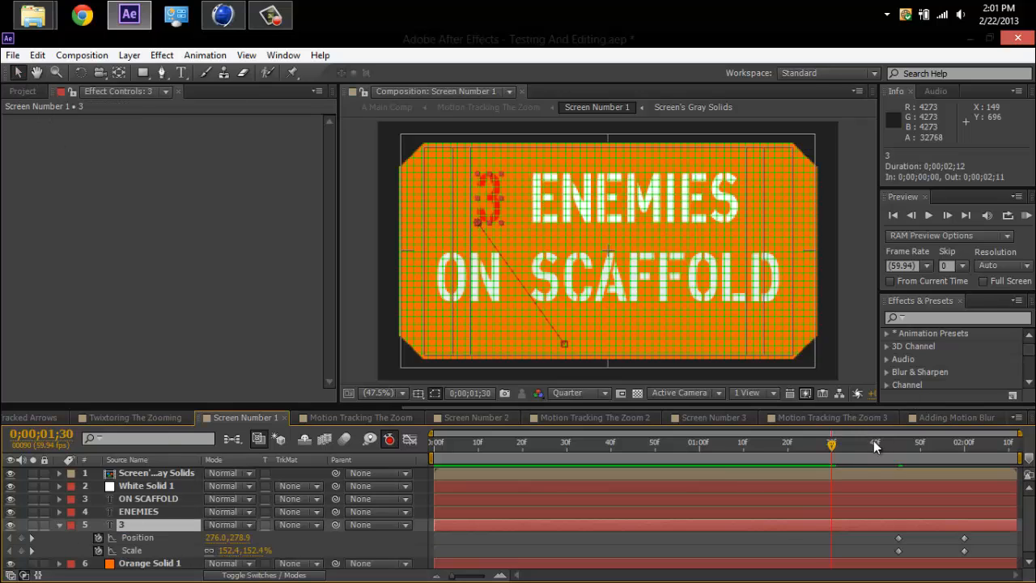
pyautogui.moveTo(873, 440); pyautogui.dragTo(967, 448)
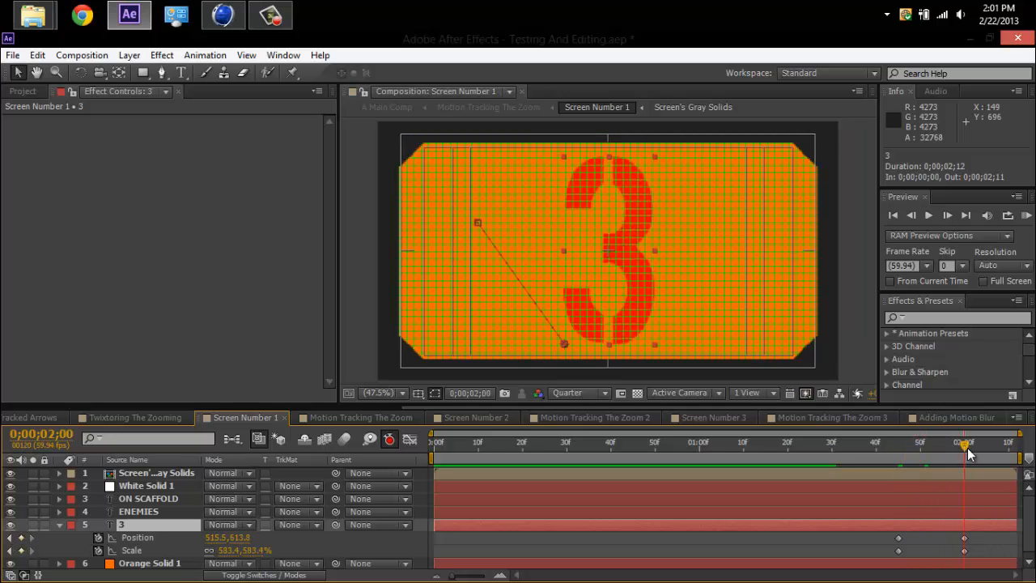
# In Motion Tracking The Zoom, reveal all of the Screen Number 1 layer's keyframes and scrub from the start to 0;00;00;22.
pyautogui.click(341, 416)
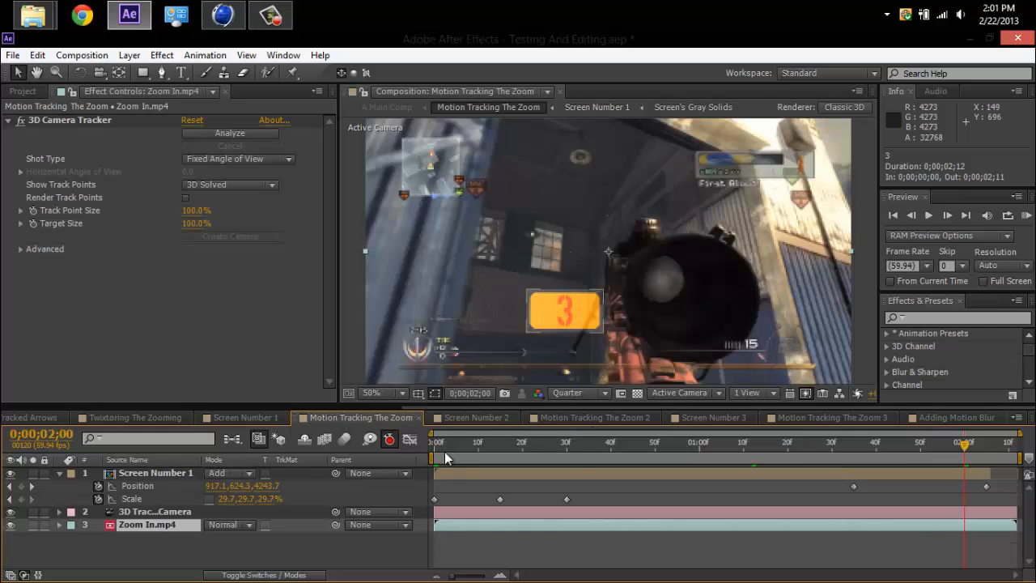
pyautogui.moveTo(438, 443)
pyautogui.mouseDown()
pyautogui.moveTo(460, 458)
pyautogui.moveTo(434, 458)
pyautogui.mouseUp()
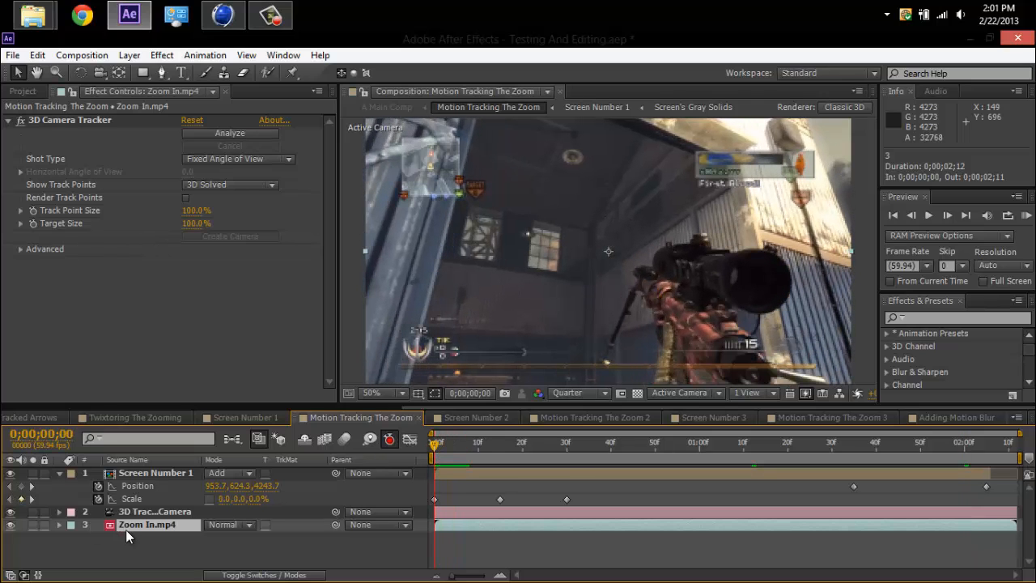
pyautogui.click(138, 474)
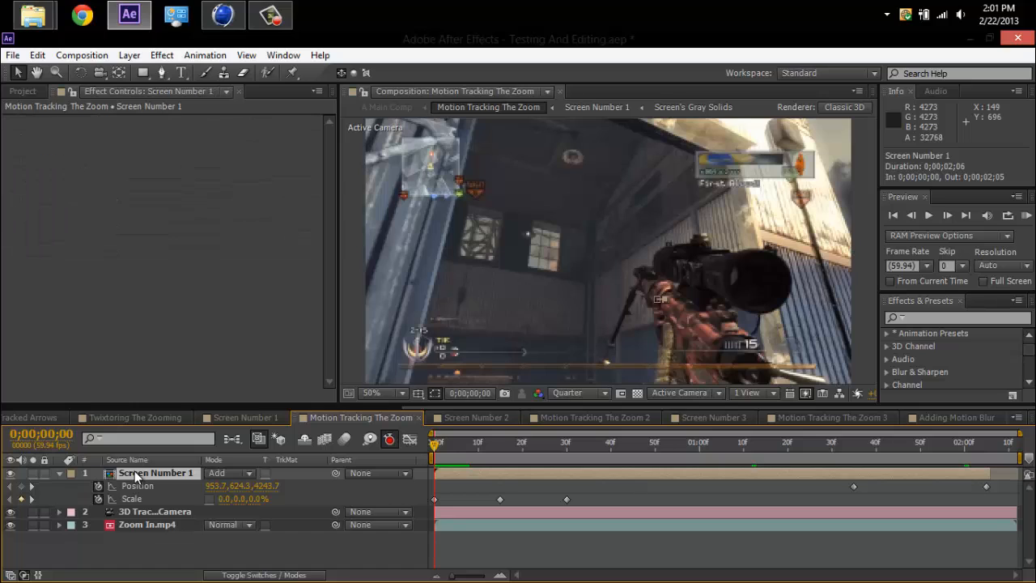
pyautogui.press('u')
pyautogui.press('u')
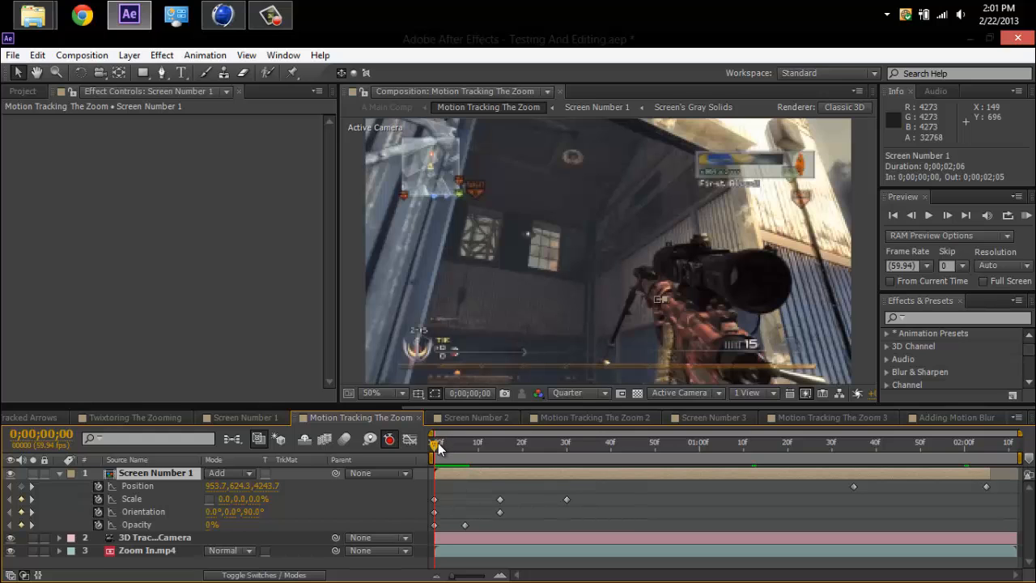
pyautogui.moveTo(437, 449); pyautogui.dragTo(530, 460)
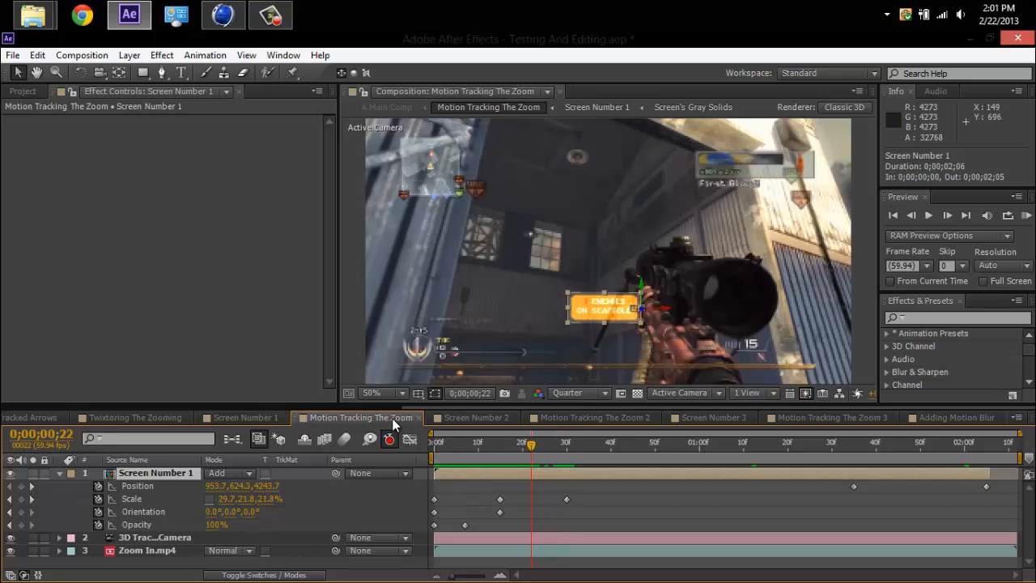
# Compare the Screen Number 2 composition with Screen Number 1, ending on Screen Number 2.
pyautogui.click(438, 418)
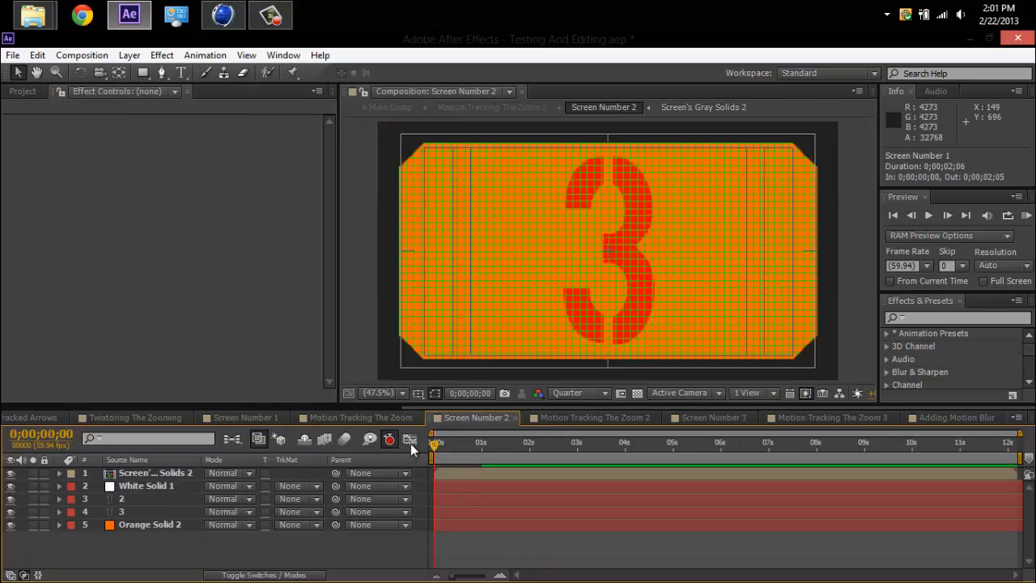
pyautogui.click(249, 417)
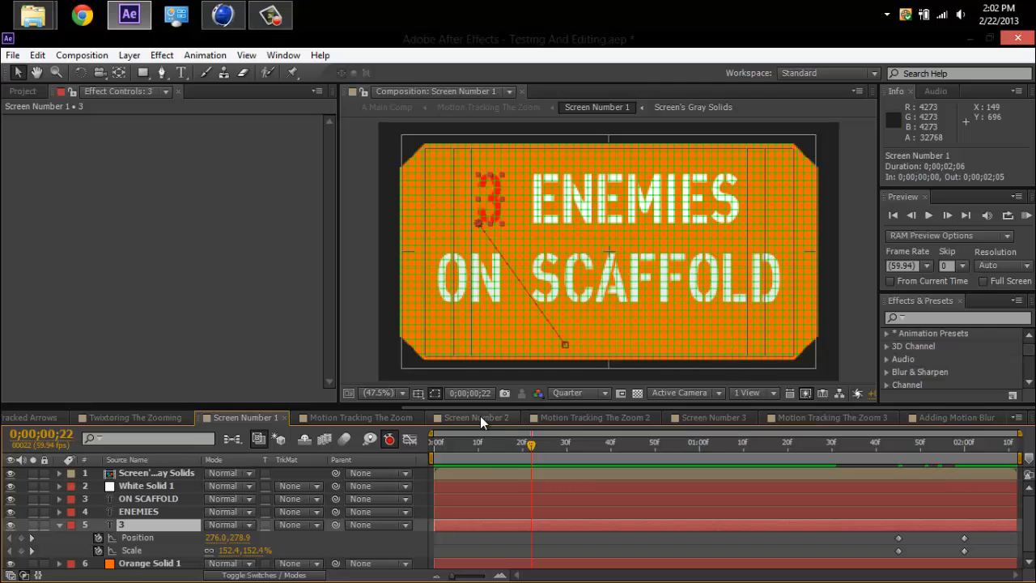
pyautogui.click(480, 416)
# Select Screen's Gray Solids 2 and the 2 and 3 text layers in turn, ending with both text layers selected.
pyautogui.click(171, 475)
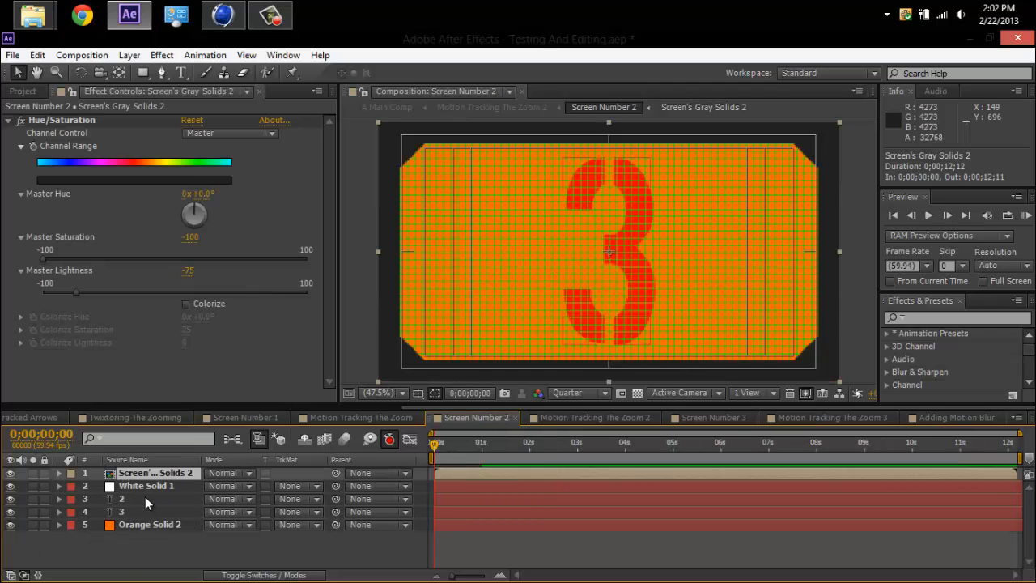
pyautogui.click(142, 499)
pyautogui.click(134, 510)
pyautogui.press('Return')
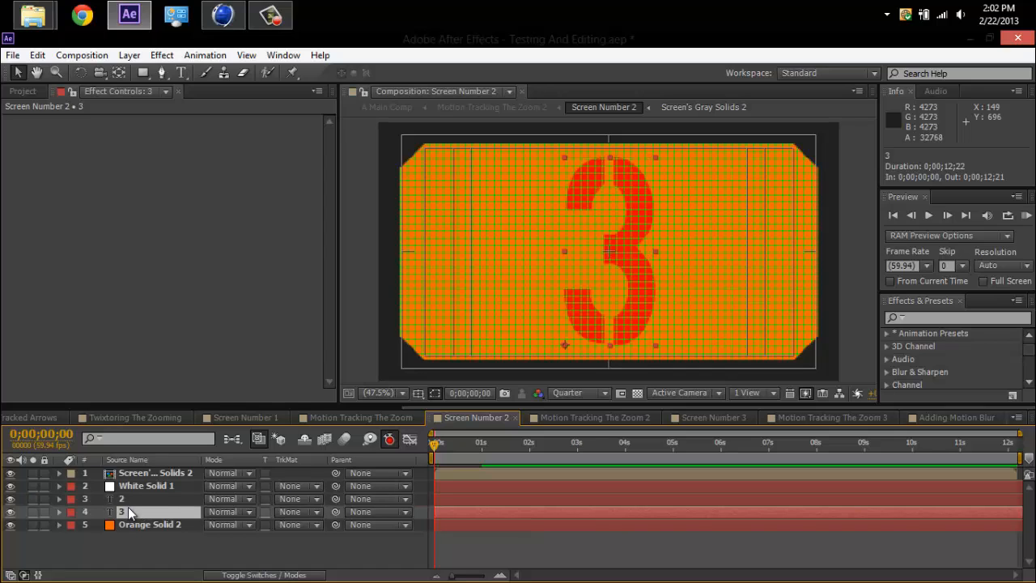
pyautogui.click(127, 499)
pyautogui.press('Return')
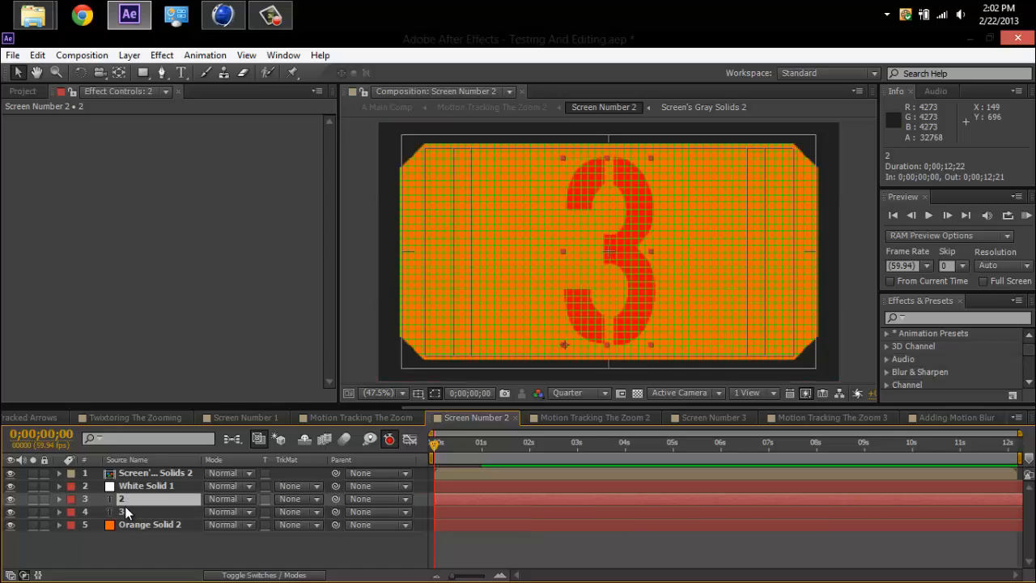
pyautogui.click(124, 508)
pyautogui.click(126, 501)
pyautogui.keyDown('ctrl'); pyautogui.click(168, 513); pyautogui.keyUp('ctrl')
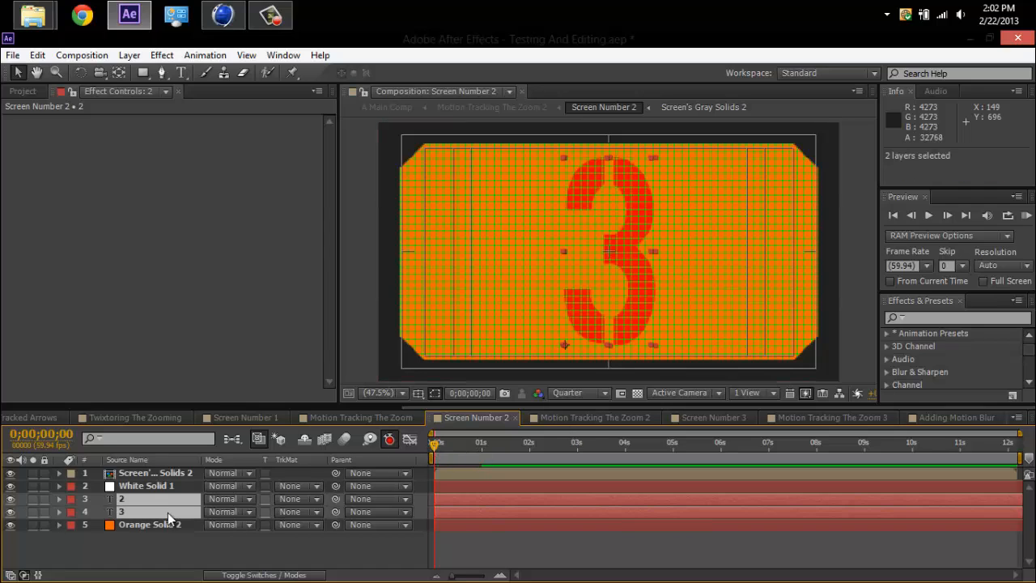
# Reveal the Opacity keyframes of the 2 and 3 text layers and scrub Screen Number 2 to 0;00;02;49 to view the number change.
pyautogui.press('t')
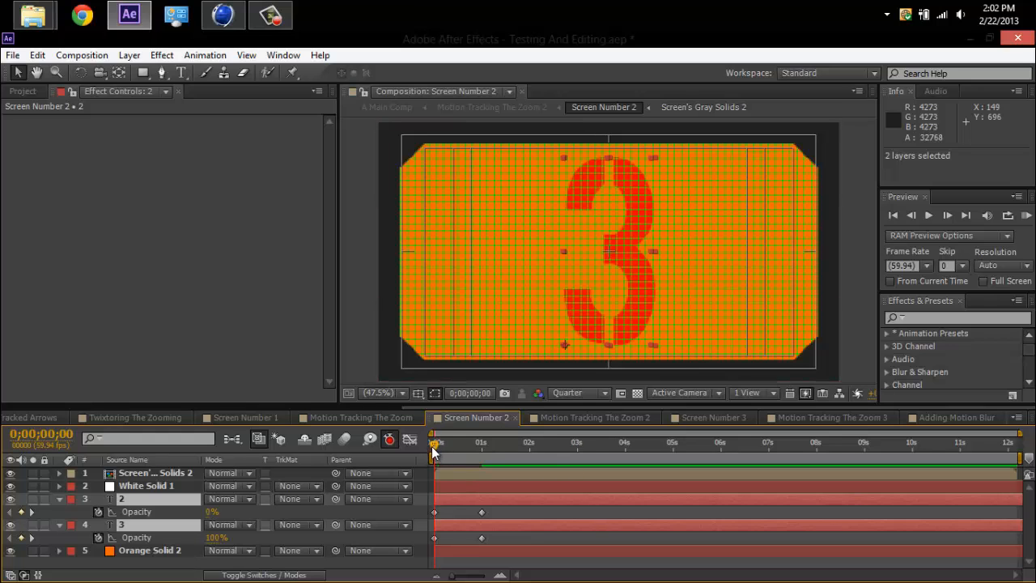
pyautogui.moveTo(437, 445); pyautogui.dragTo(476, 467)
pyautogui.press('Home')
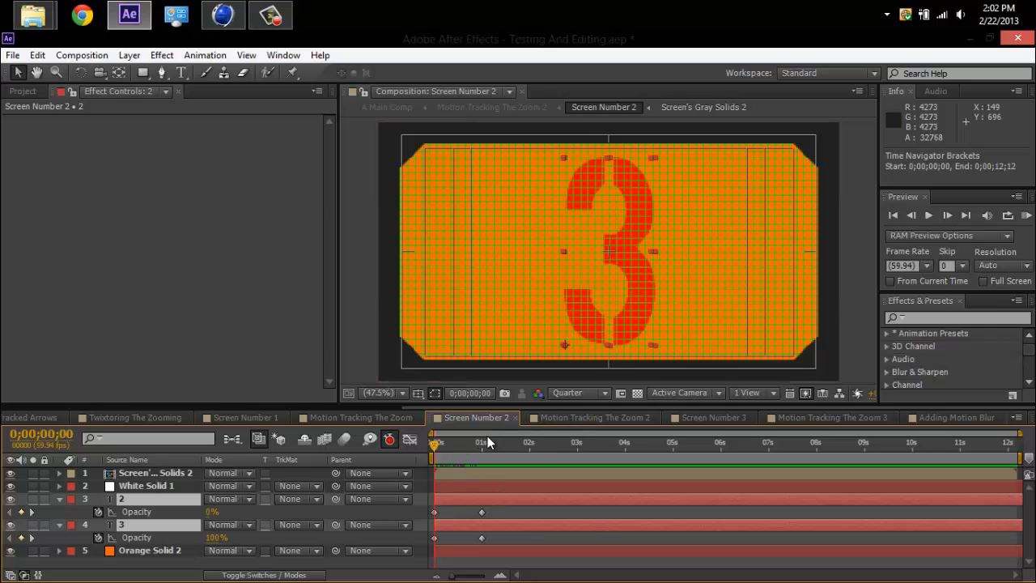
pyautogui.moveTo(474, 444); pyautogui.dragTo(569, 443)
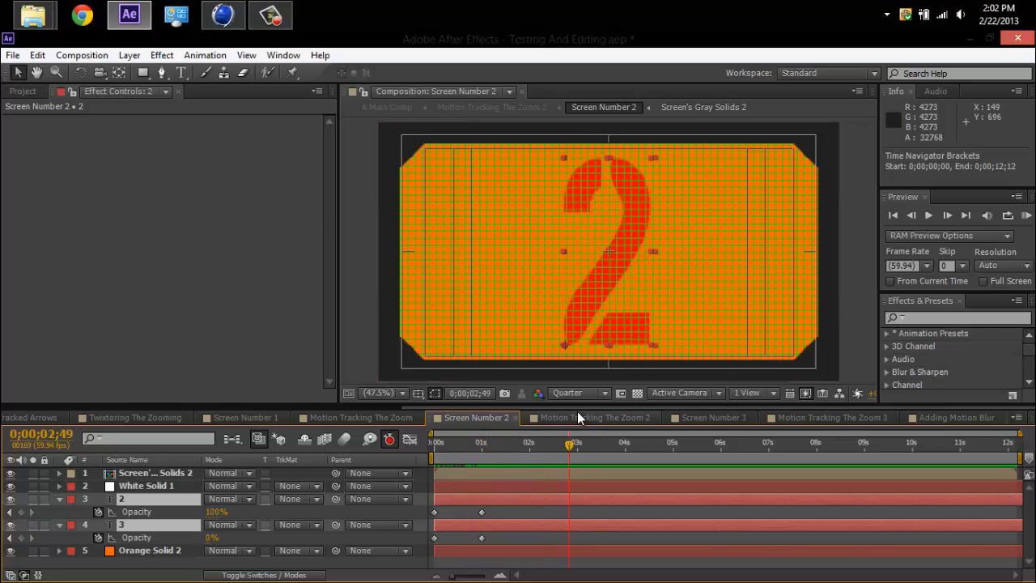
# Open Motion Tracking The Zoom 2 and scrub through it to view the tracked number screen.
pyautogui.click(577, 417)
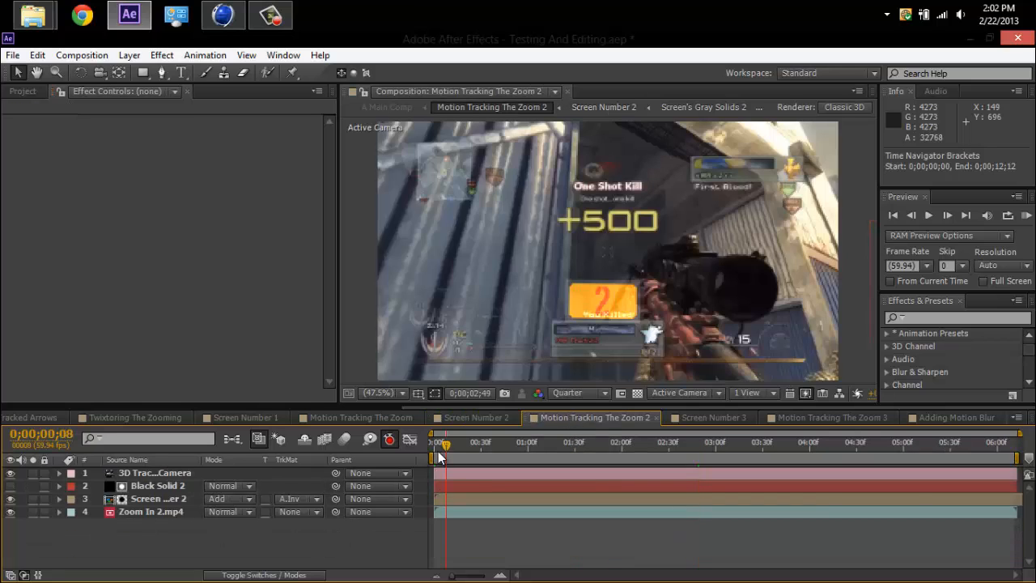
pyautogui.moveTo(431, 451); pyautogui.dragTo(666, 461)
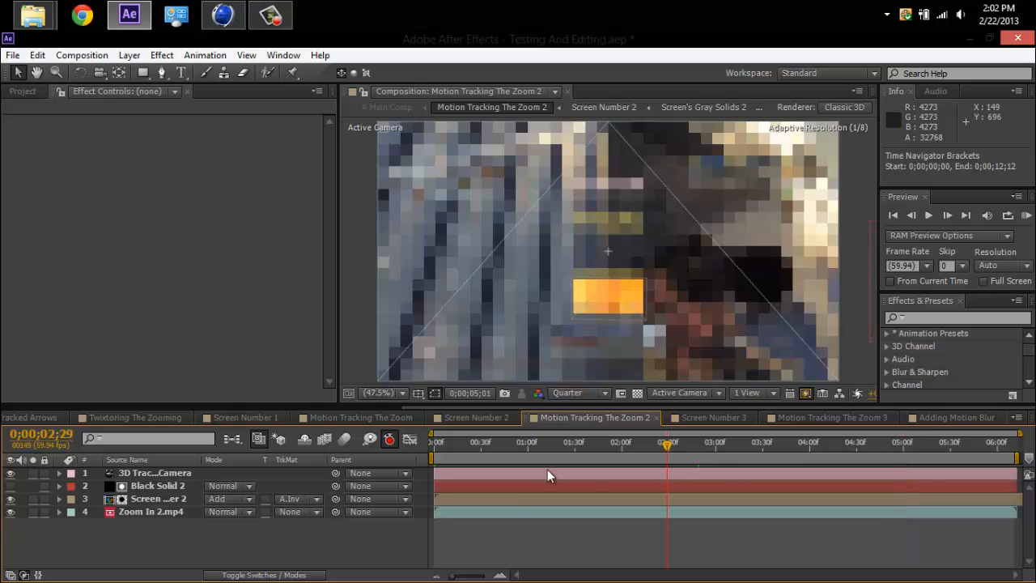
pyautogui.moveTo(547, 475); pyautogui.dragTo(515, 469)
# Scrub Screen Number 3 to 0;00;05;18, and preview its tracked version in Motion Tracking The Zoom 3 up to 0;00;01;28.
pyautogui.click(724, 418)
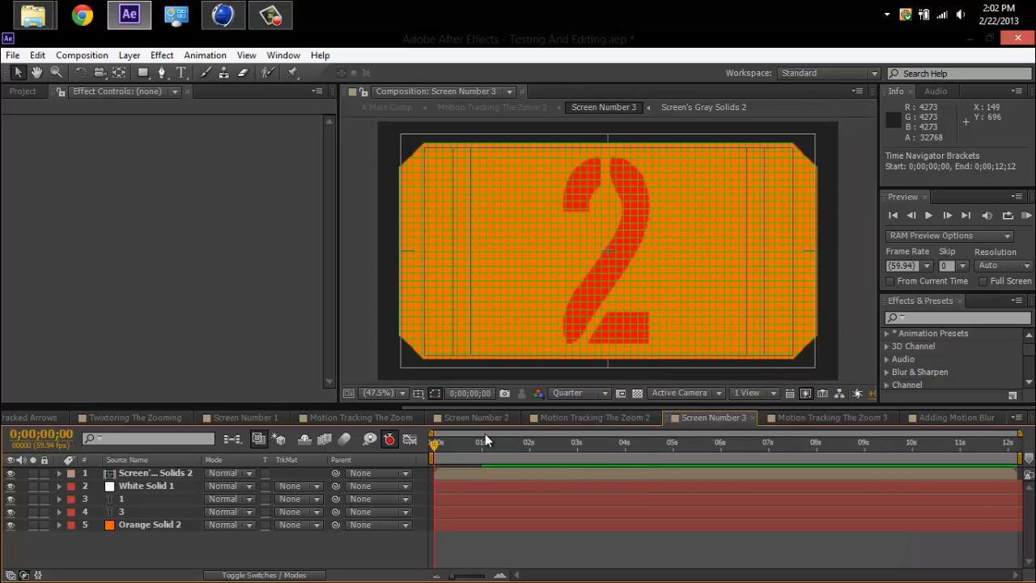
pyautogui.moveTo(437, 445); pyautogui.dragTo(696, 446)
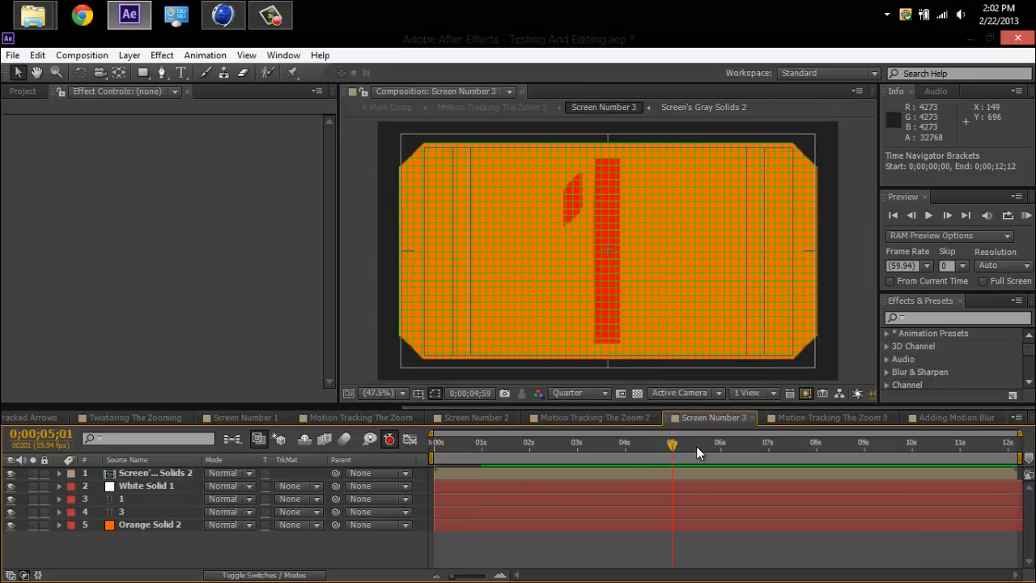
pyautogui.click(832, 418)
pyautogui.moveTo(468, 457); pyautogui.dragTo(575, 456)
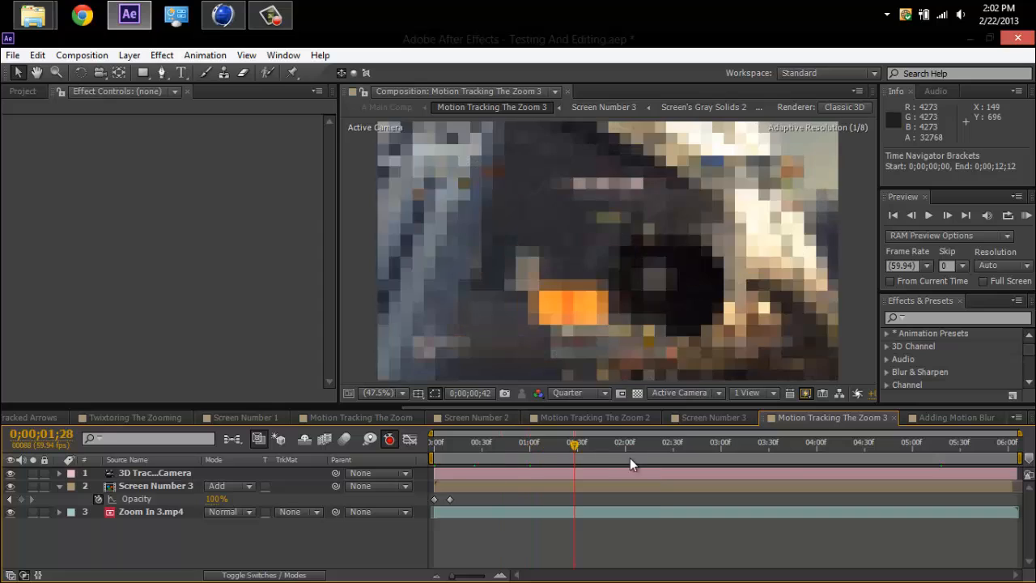
# Glance at the Adding Motion Blur and Motion Tracked Arrows compositions and return to A Main Comp.
pyautogui.click(926, 418)
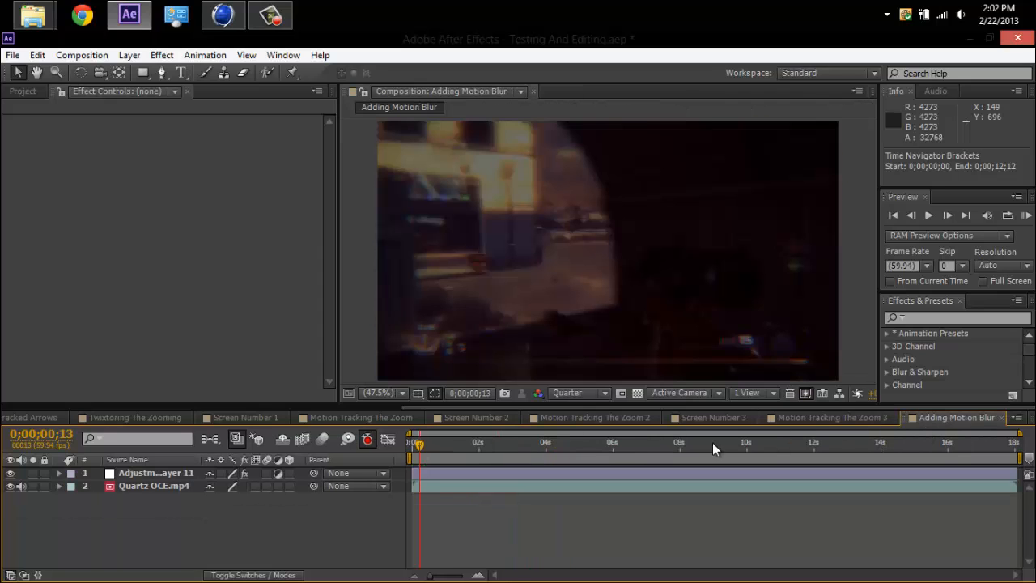
pyautogui.click(845, 419)
pyautogui.click(20, 418)
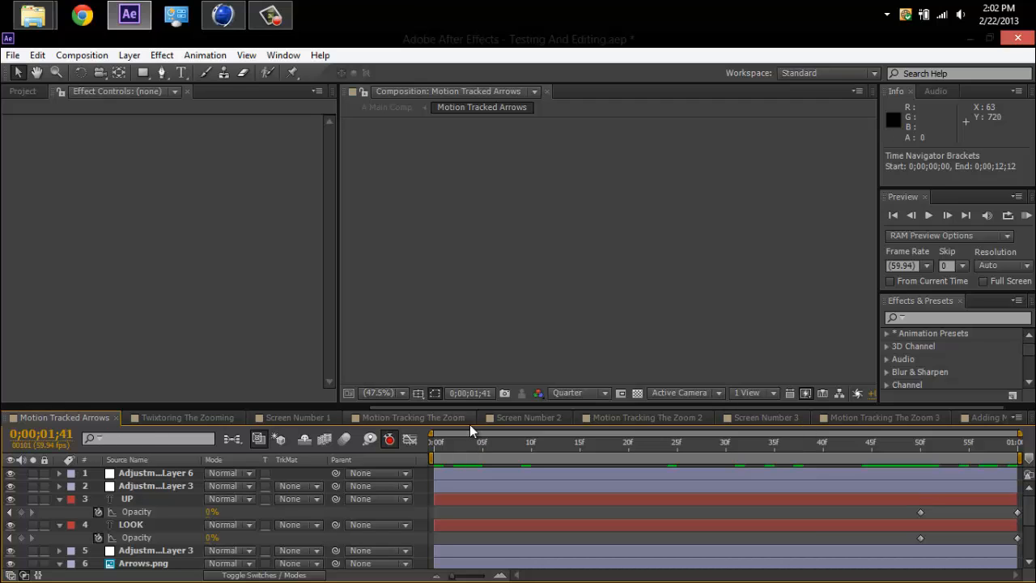
pyautogui.moveTo(425, 403); pyautogui.dragTo(40, 416)
pyautogui.click(40, 416)
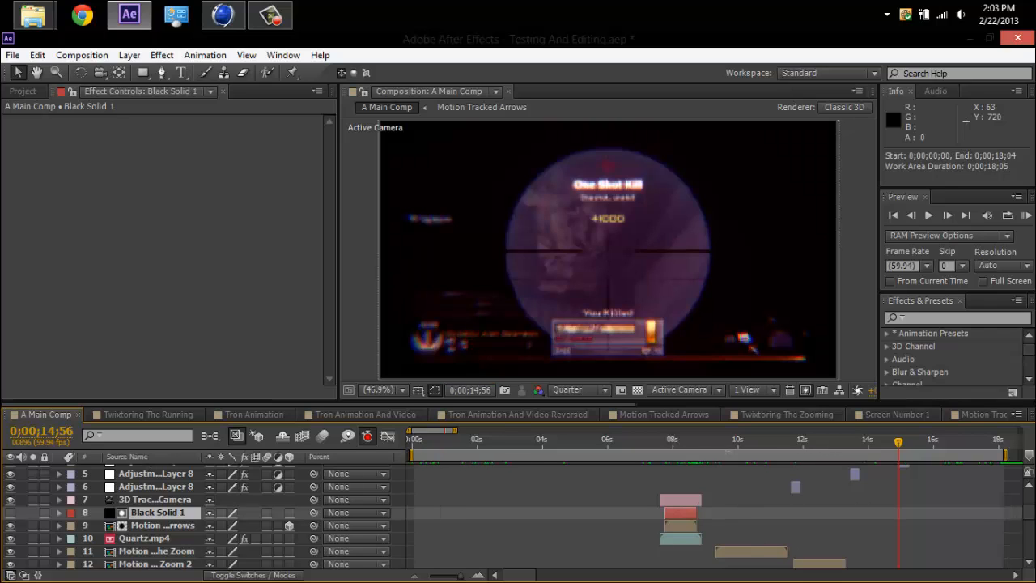
# Scrub A Main Comp through the kill shots to the burning transition at 0;00;16;54.
pyautogui.click(777, 441)
pyautogui.moveTo(799, 450); pyautogui.dragTo(936, 439)
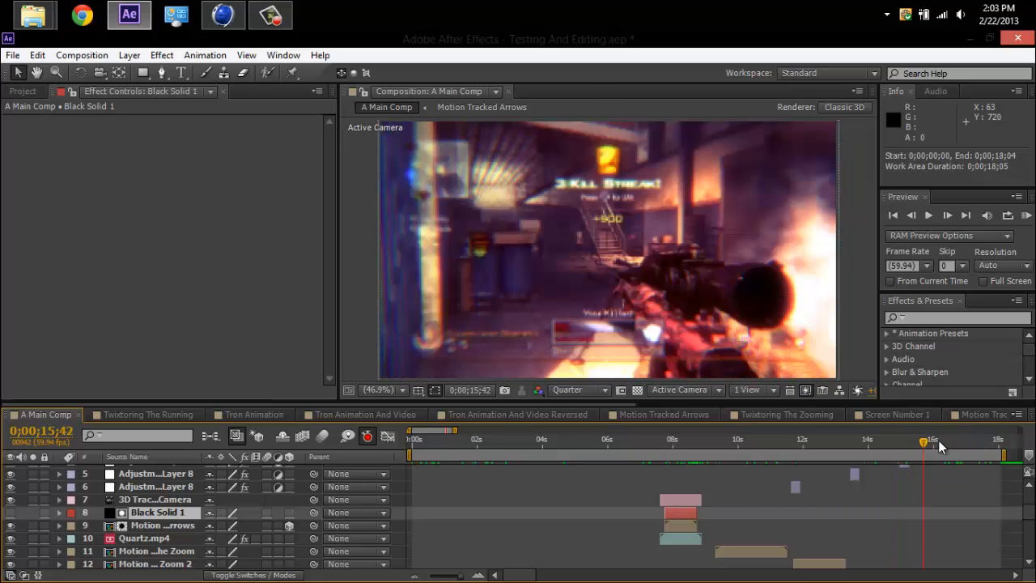
pyautogui.click(937, 440)
pyautogui.moveTo(947, 446); pyautogui.dragTo(966, 450)
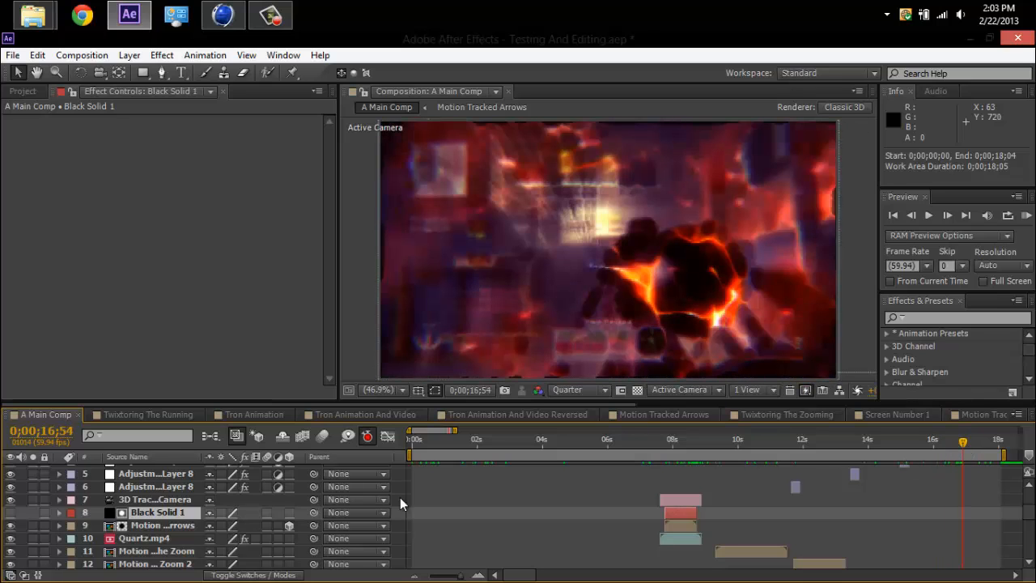
# Play the Flame By Chaaos clip from the OCE folder in File Explorer and return to the desktop, closing the extra Computer window.
pyautogui.moveTo(33, 17)
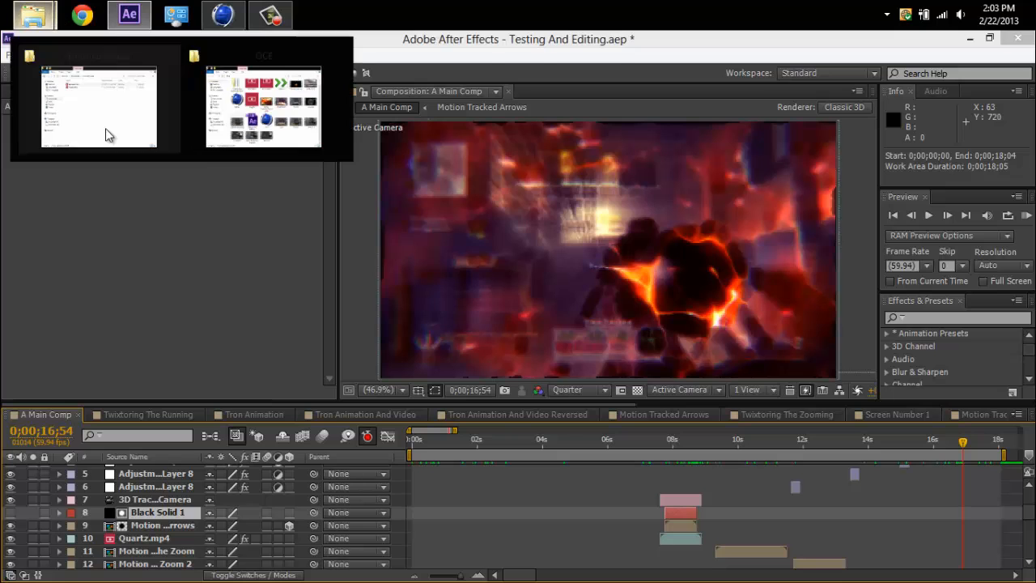
pyautogui.click(211, 90)
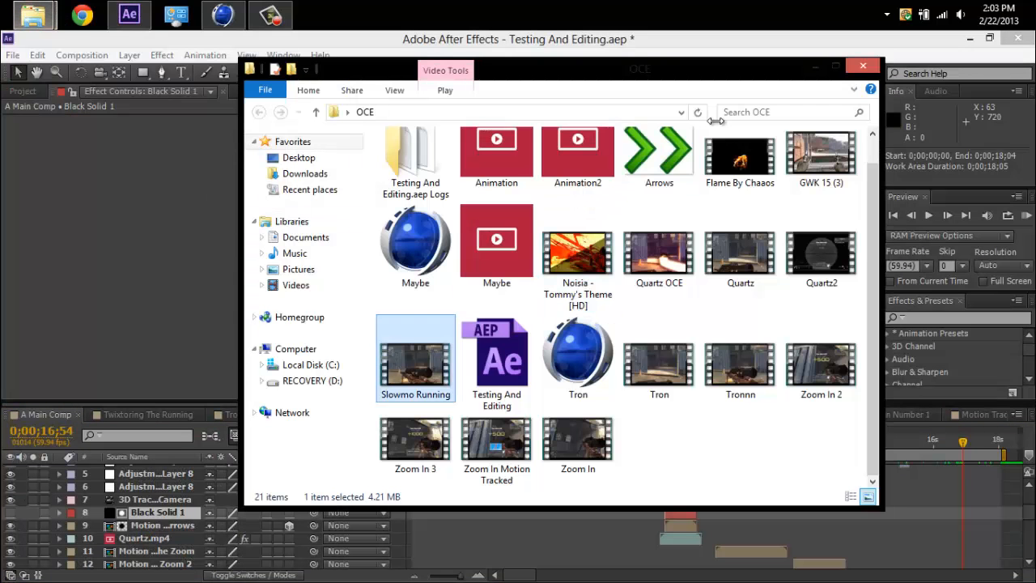
pyautogui.doubleClick(761, 171)
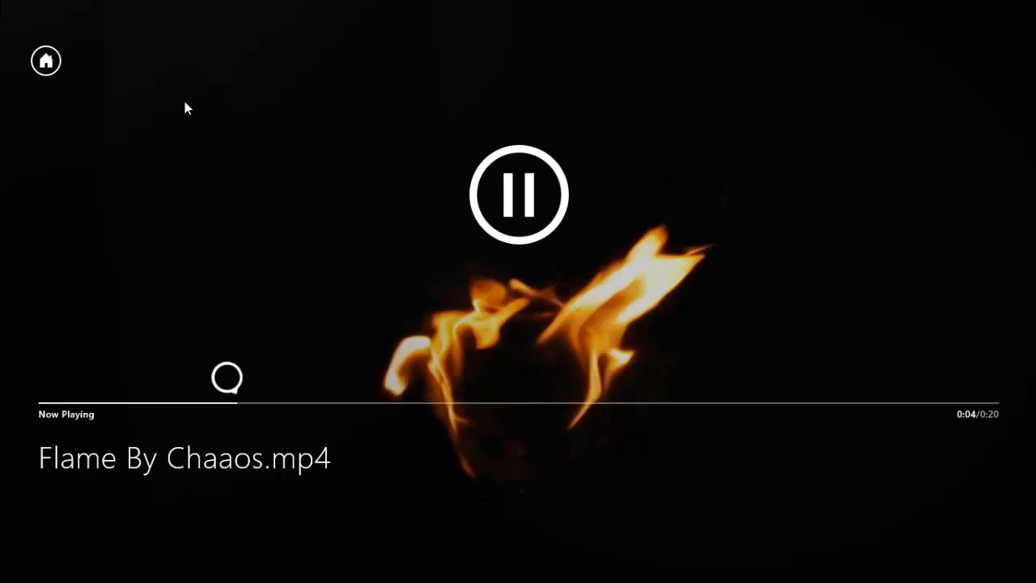
pyautogui.press('super+e')
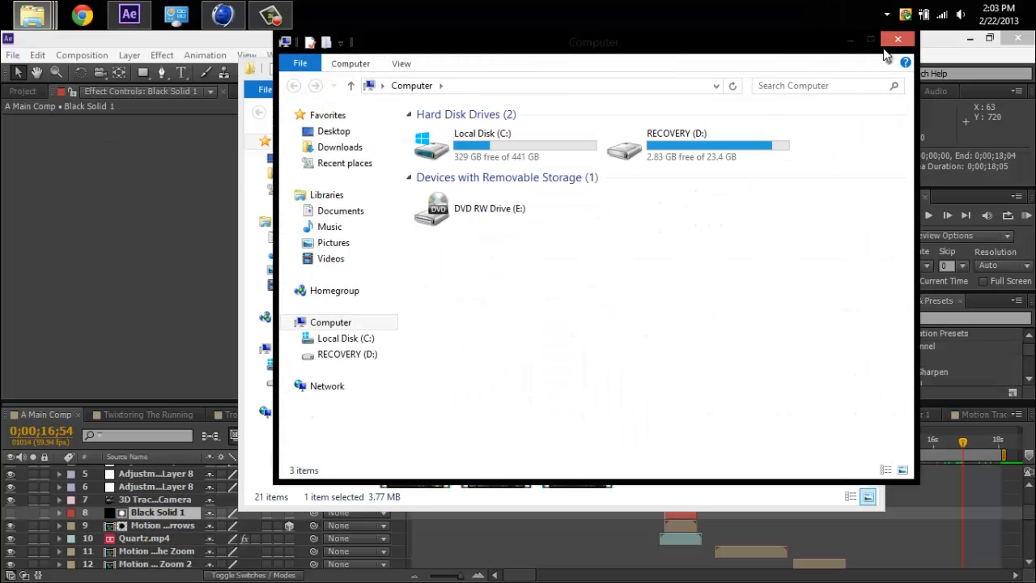
pyautogui.click(897, 39)
pyautogui.click(708, 17)
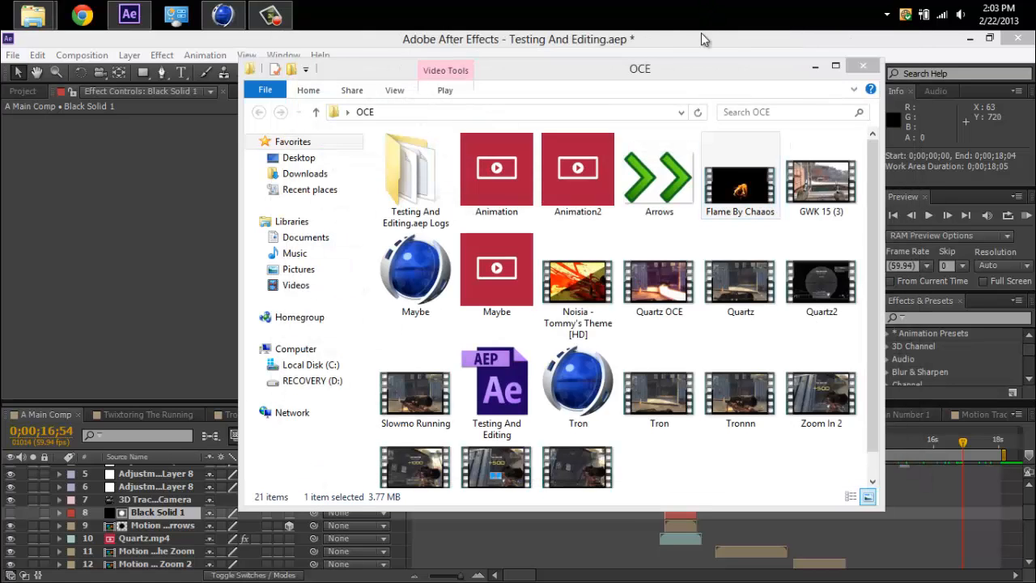
# Switch back to After Effects and select the Flame By Chaaos.mp4 layer in A Main Comp.
pyautogui.click(377, 39)
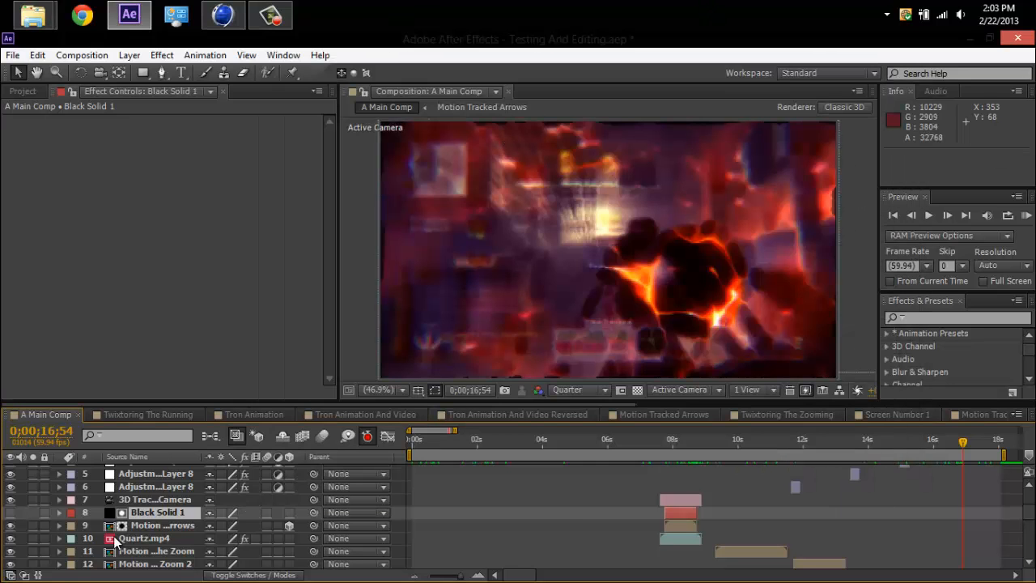
pyautogui.scroll(-5, 1030, 522)
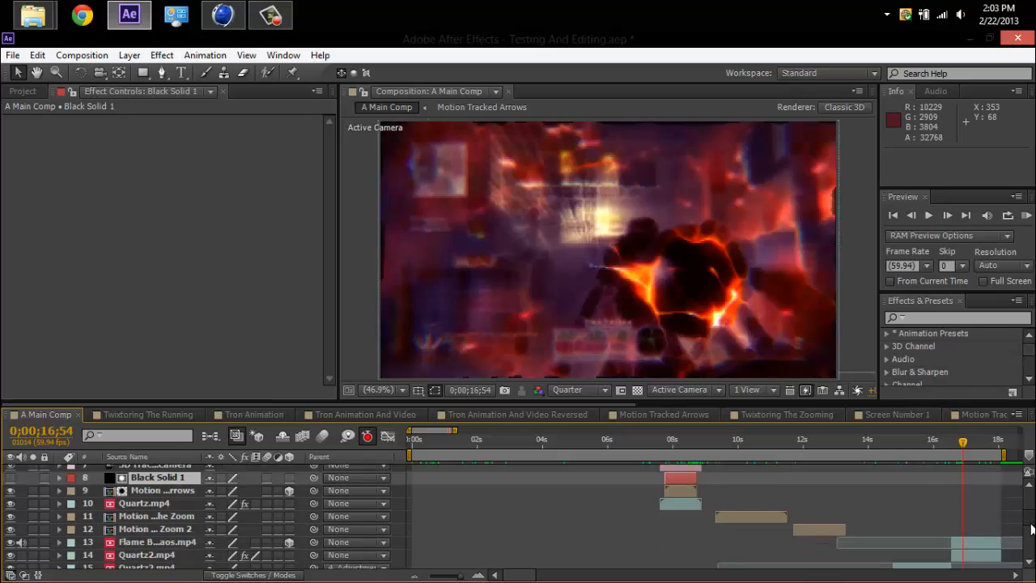
pyautogui.click(175, 488)
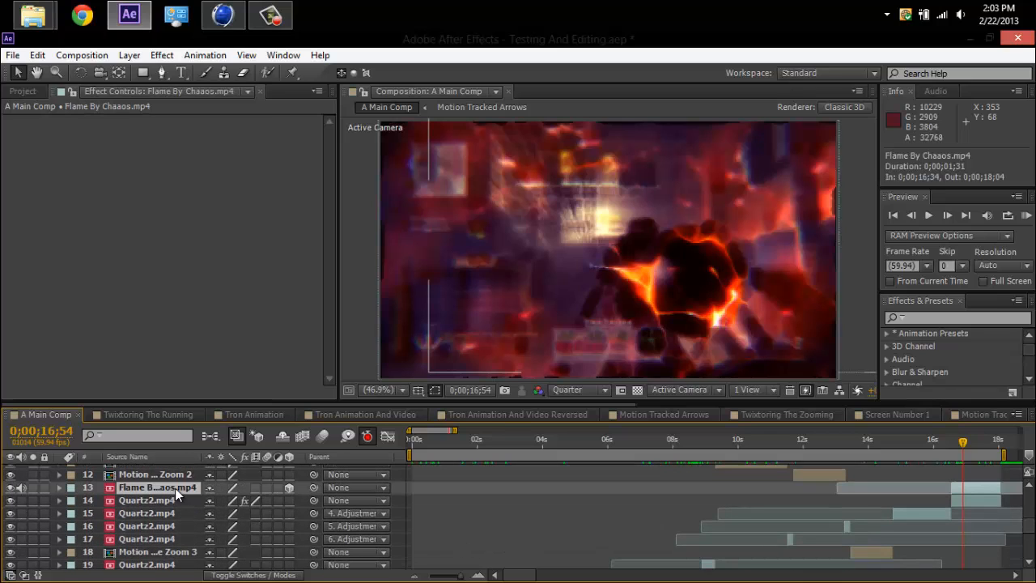
# Reveal the keyframes of the Flame By Chaaos.mp4 layer and examine its Position, Scale and Opacity animation.
pyautogui.press('u')
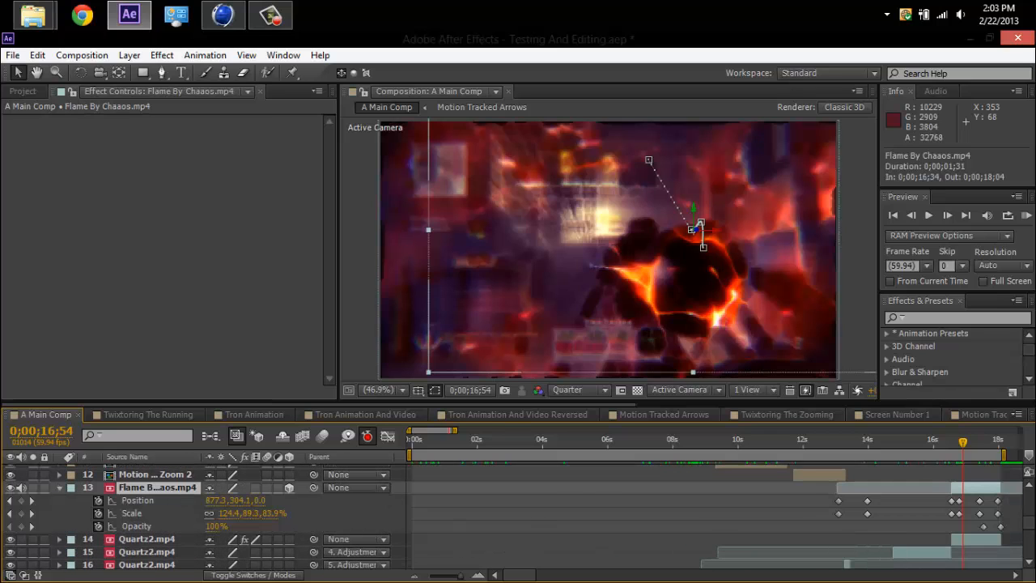
pyautogui.click(147, 502)
pyautogui.click(141, 515)
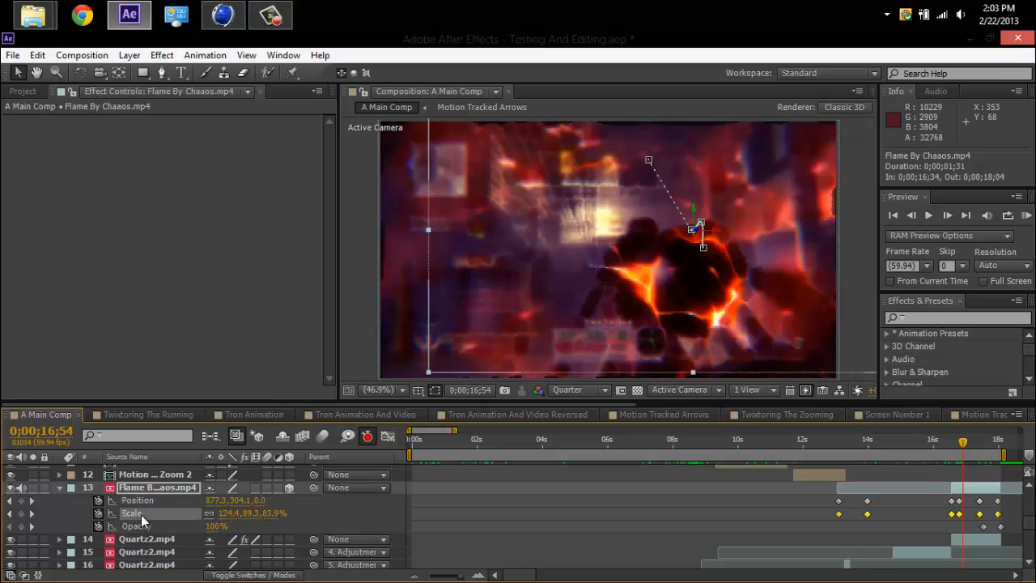
pyautogui.click(144, 502)
pyautogui.click(150, 526)
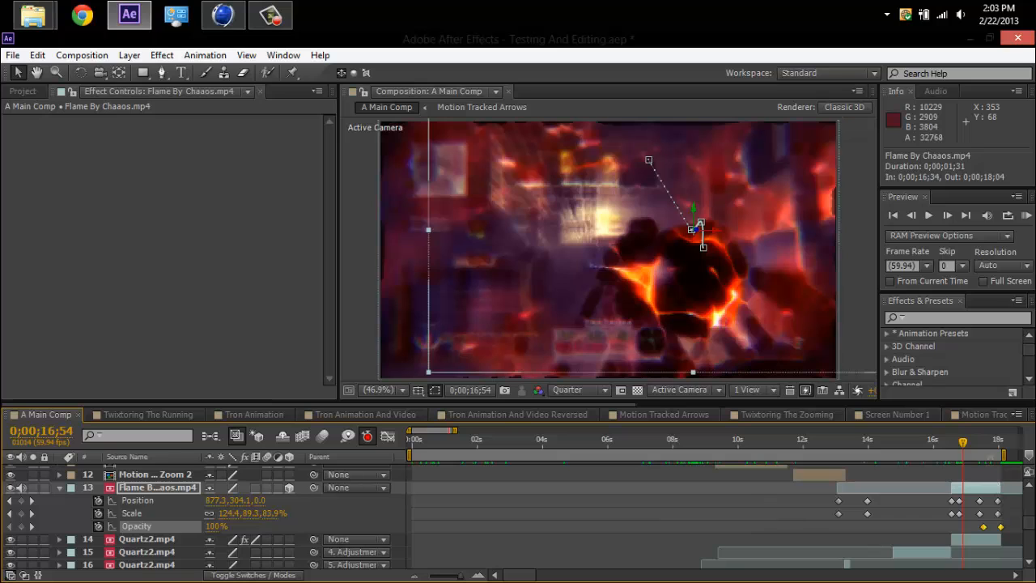
# Scrub the flame layer's fade-out to 0;00;18;01 and back to 0;00;16;28, and collapse its keyframed properties.
pyautogui.moveTo(982, 450); pyautogui.dragTo(1003, 459)
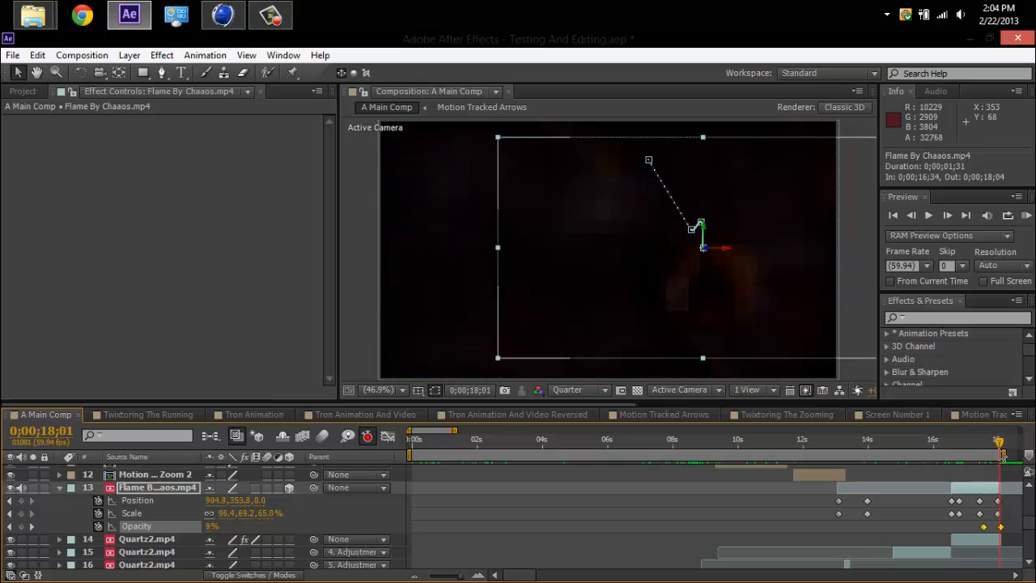
pyautogui.moveTo(995, 445); pyautogui.dragTo(949, 451)
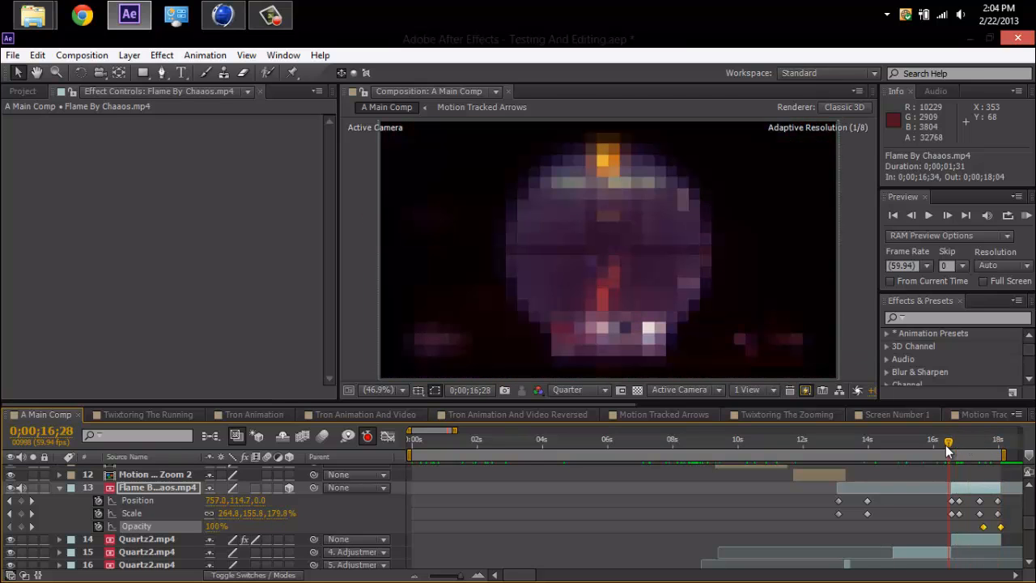
pyautogui.click(167, 487)
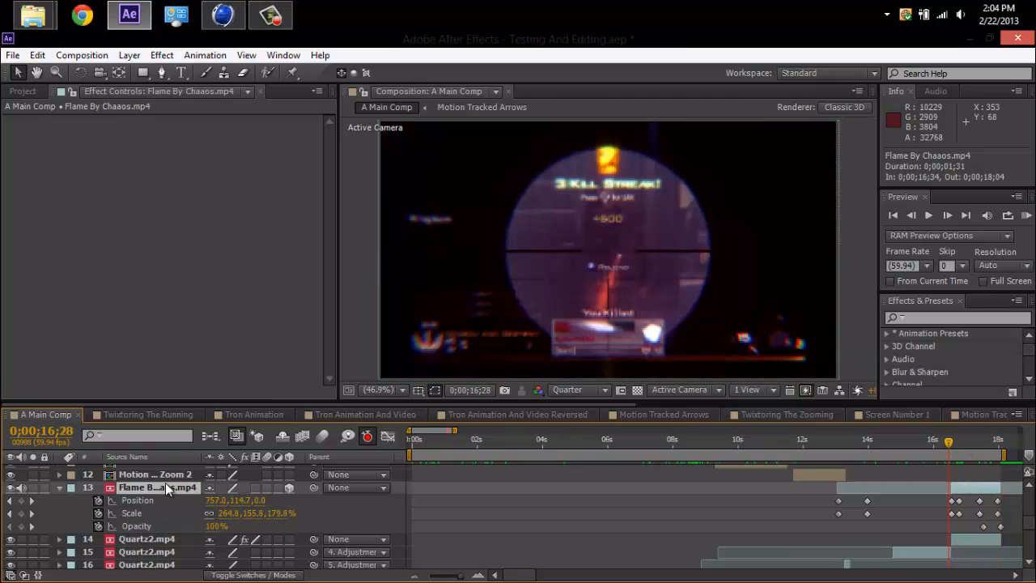
pyautogui.press('u')
# Glance at the Motion Tracking The Zoom composition and return to the uppermost layers of A Main Comp.
pyautogui.click(987, 411)
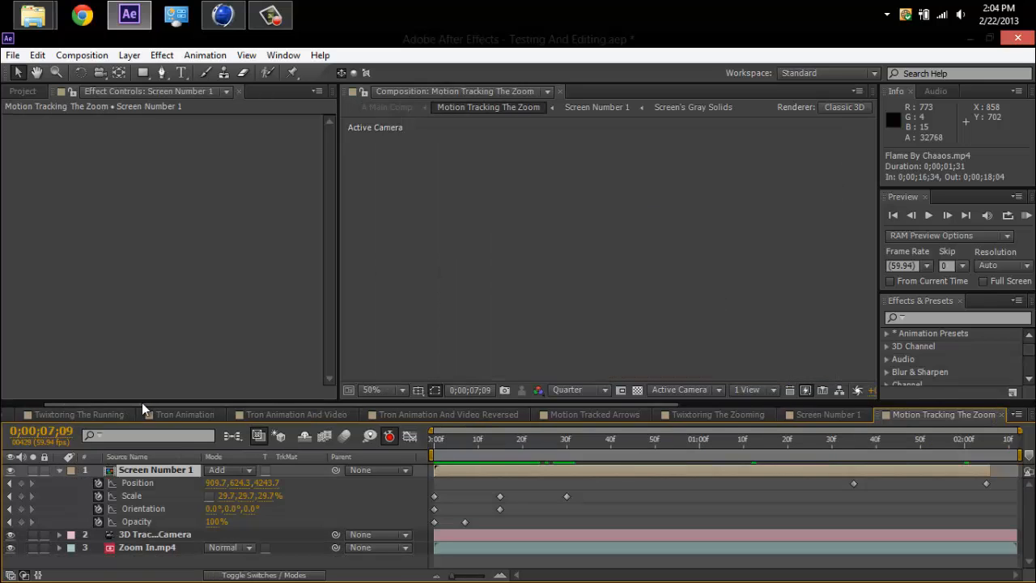
pyautogui.moveTo(142, 409); pyautogui.dragTo(73, 409)
pyautogui.click(46, 414)
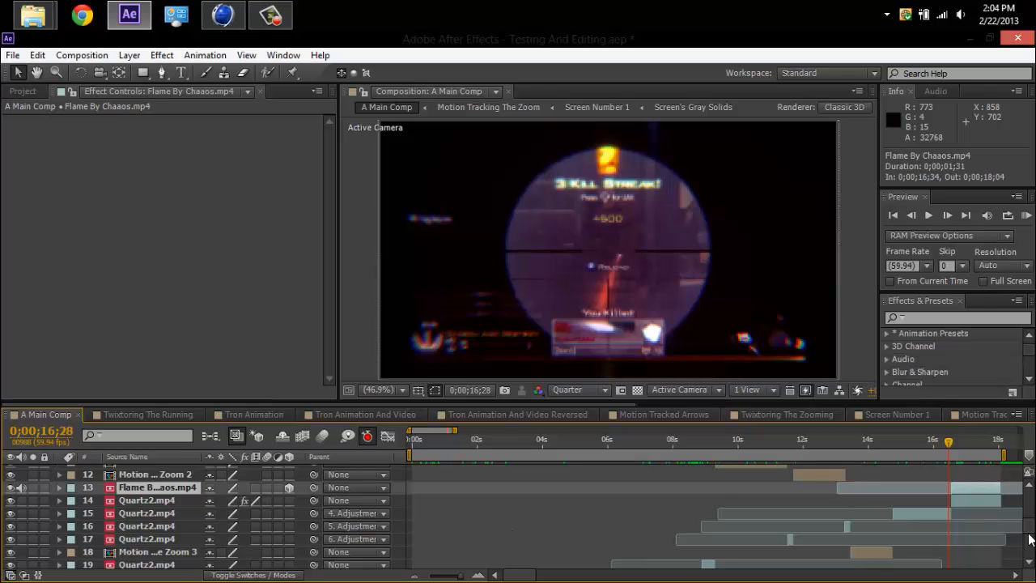
pyautogui.scroll(6, 1029, 540)
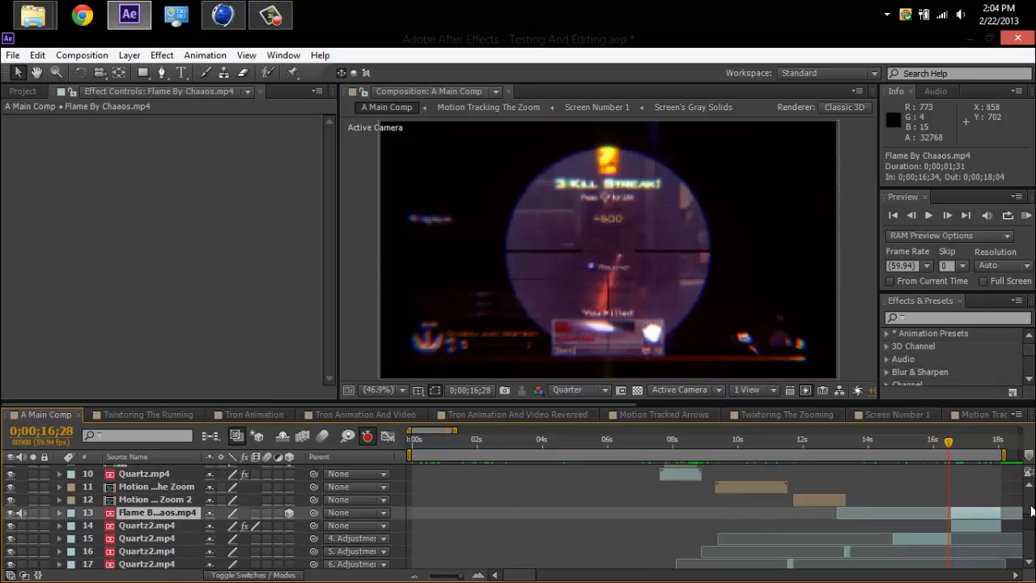
# Open the Adding Motion Blur composition, passing through Motion Tracking The Zoom and Motion Tracked Arrows.
pyautogui.click(971, 415)
pyautogui.moveTo(612, 402); pyautogui.dragTo(626, 400)
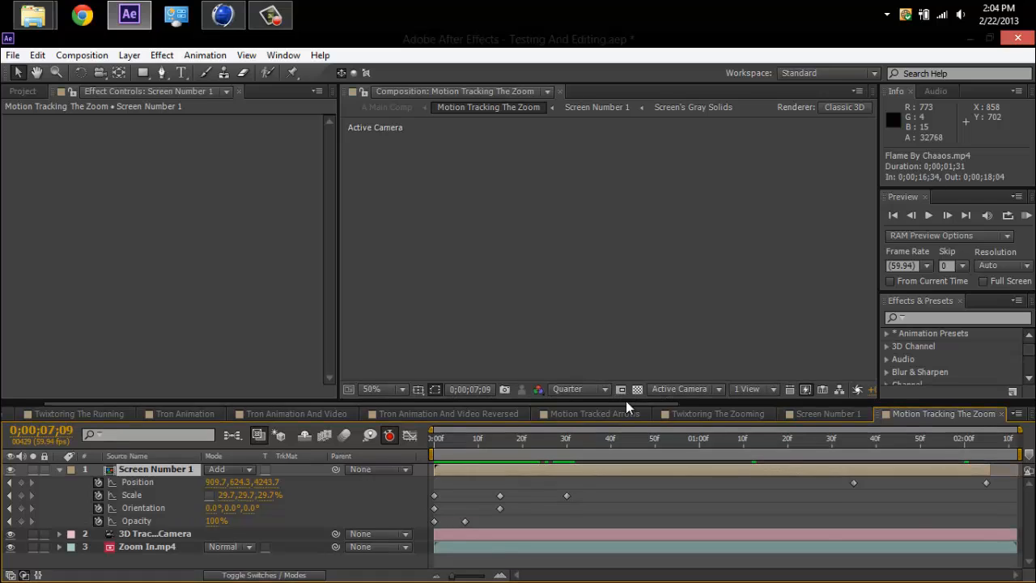
pyautogui.click(625, 414)
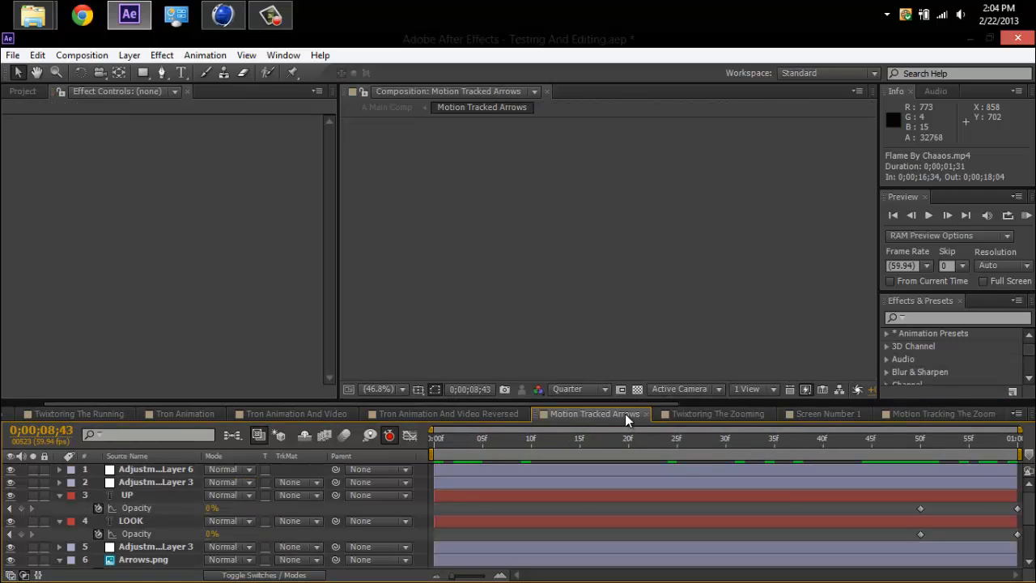
pyautogui.moveTo(625, 402); pyautogui.dragTo(978, 402)
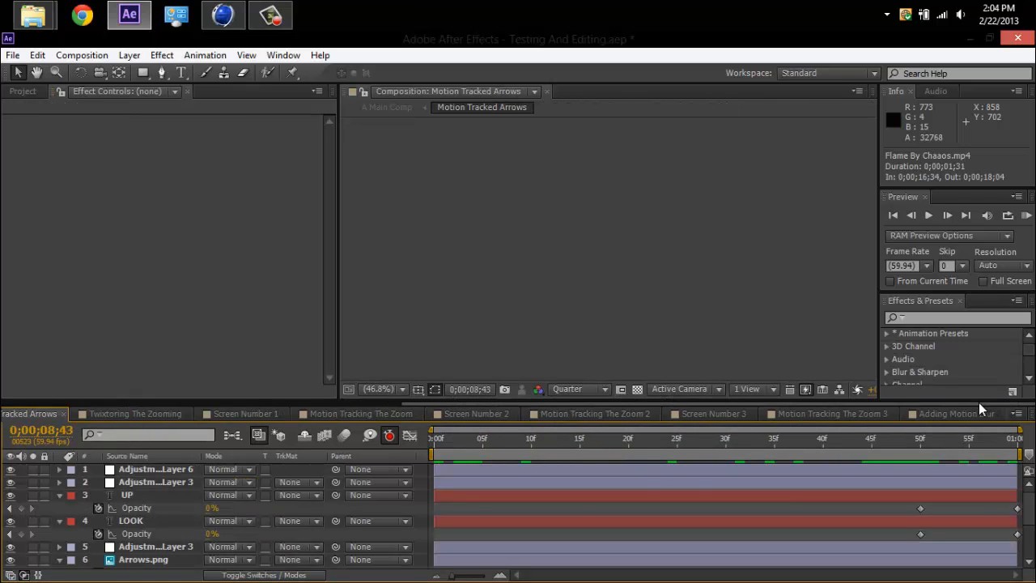
pyautogui.click(975, 410)
# Compare the Quartz OCE.mp4 footage without motion blur by hiding Adjustment Layer 11, scrubbing to 0;00;03;10 and showing the layer again.
pyautogui.click(158, 481)
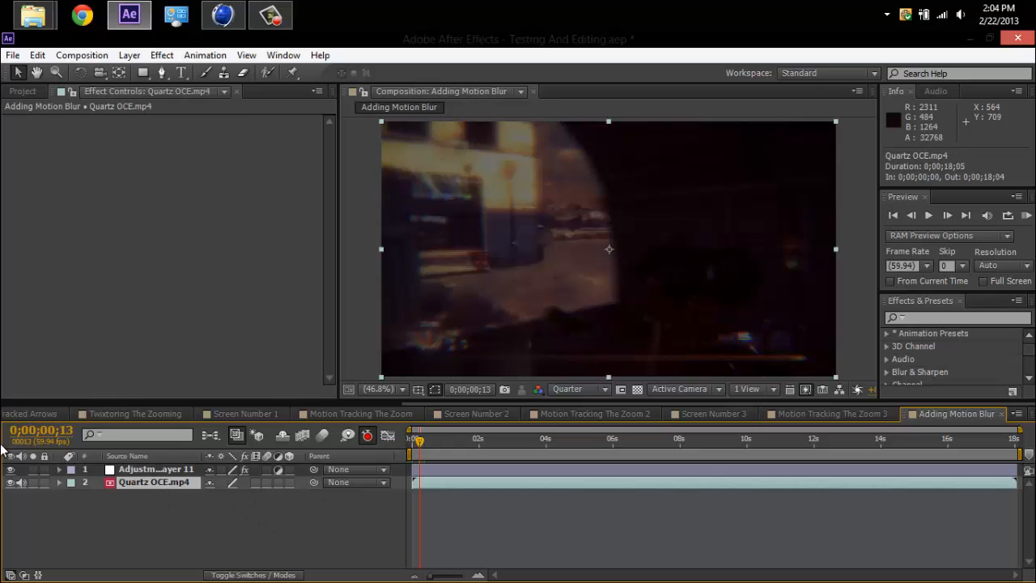
pyautogui.click(11, 469)
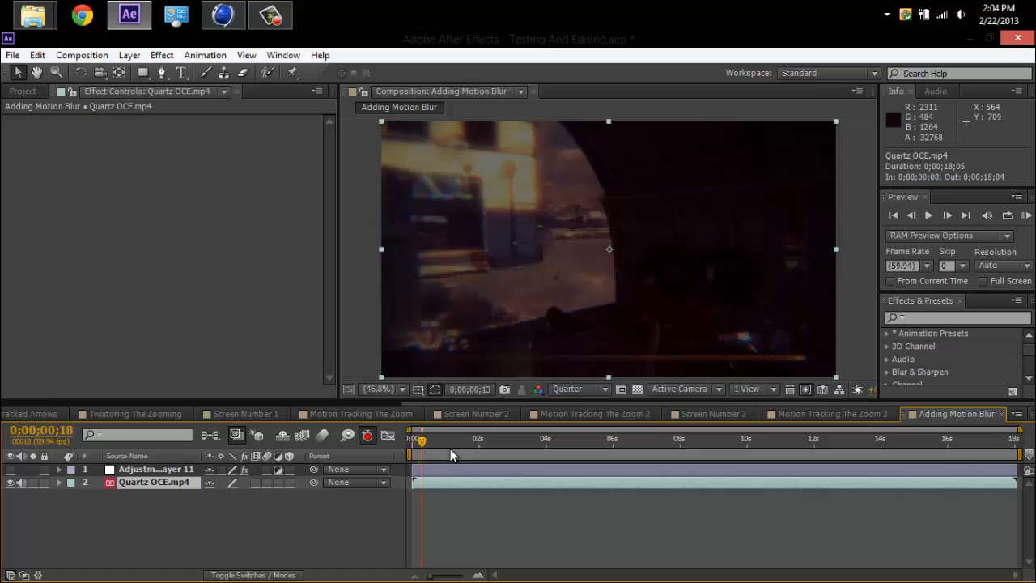
pyautogui.moveTo(464, 449); pyautogui.dragTo(518, 445)
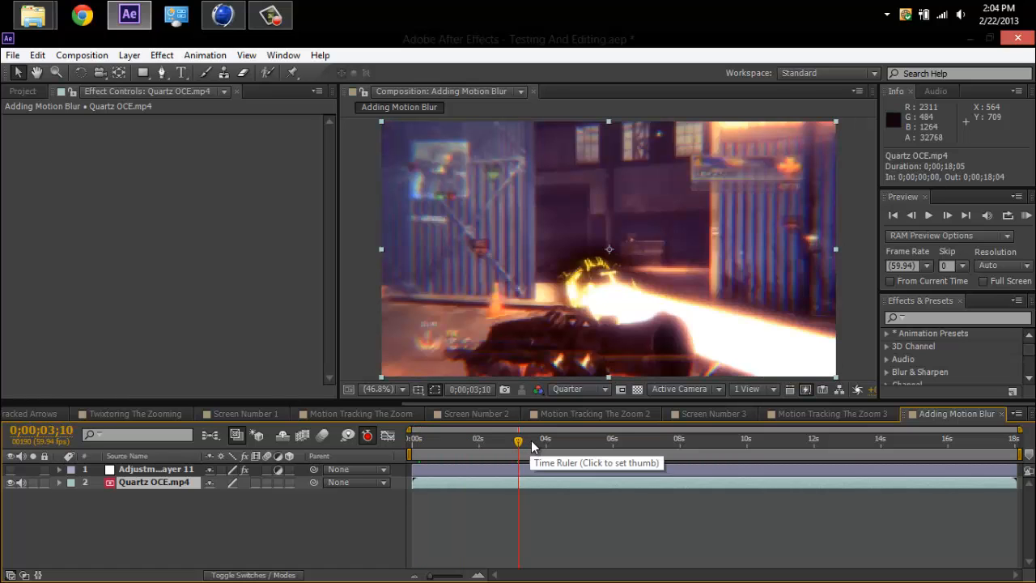
pyautogui.click(10, 470)
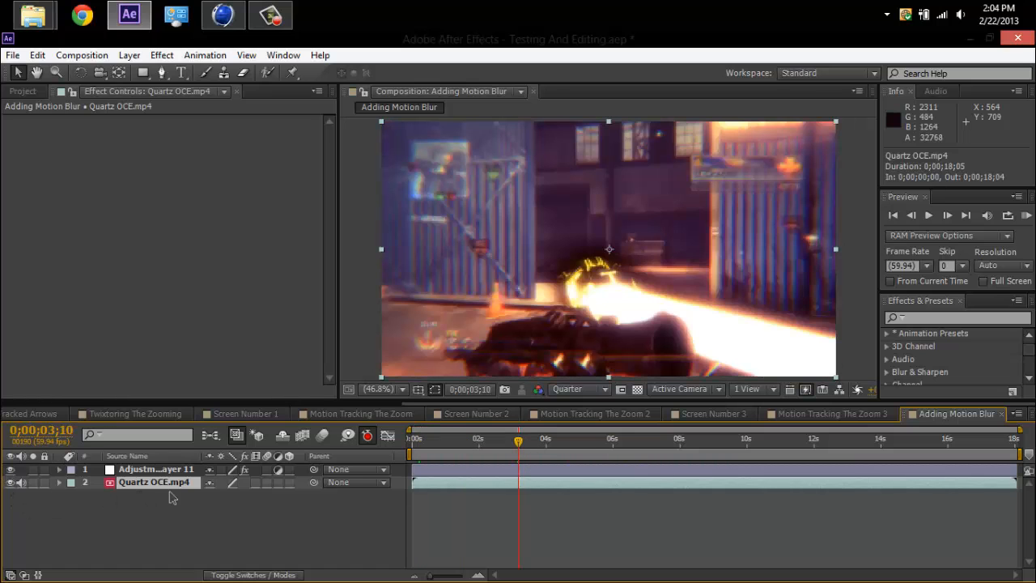
# Examine the RSMB Pro settings on Adjustment Layer 11 and scrub the blurred footage to 0;00;07;23.
pyautogui.click(154, 469)
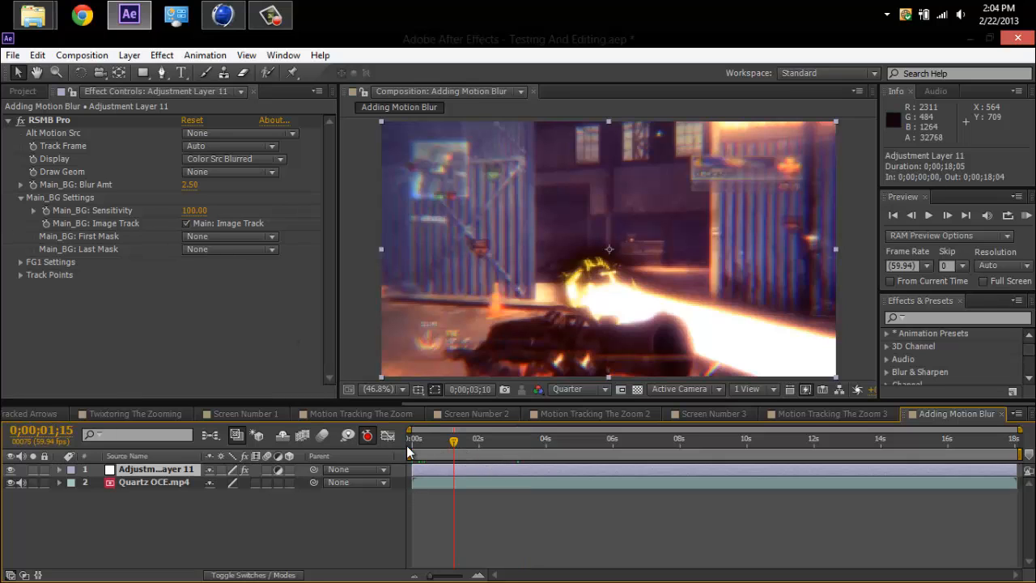
pyautogui.moveTo(409, 443); pyautogui.dragTo(502, 443)
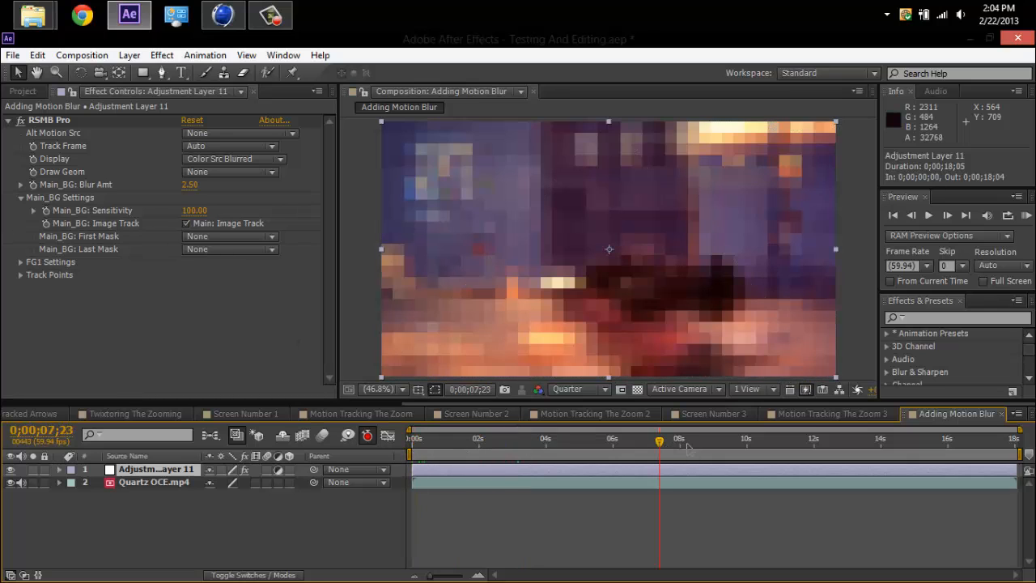
pyautogui.click(660, 450)
# Switch to the screen recorder and move its window over the lower part of the composition preview.
pyautogui.click(272, 18)
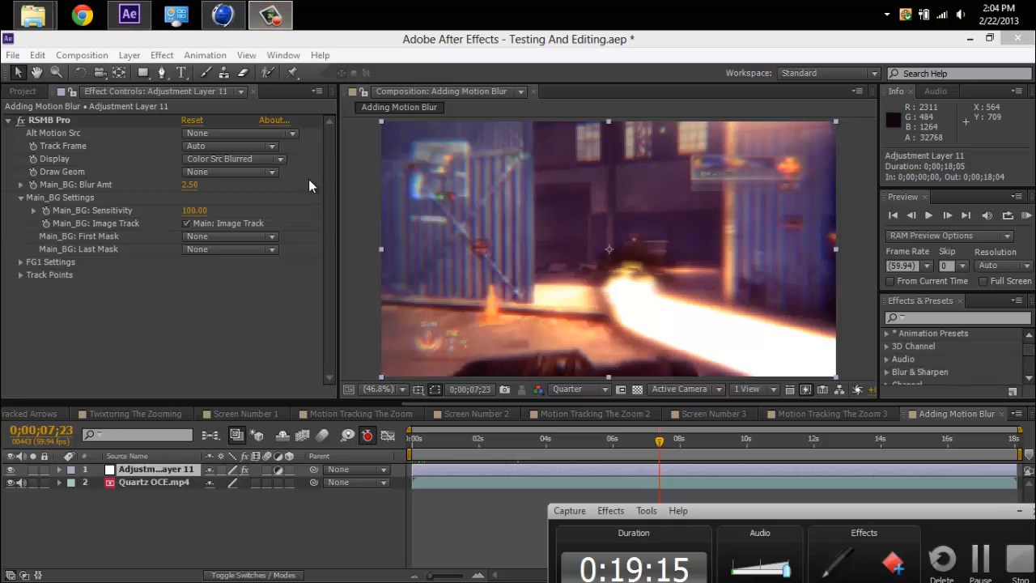
pyautogui.moveTo(849, 507); pyautogui.dragTo(692, 344)
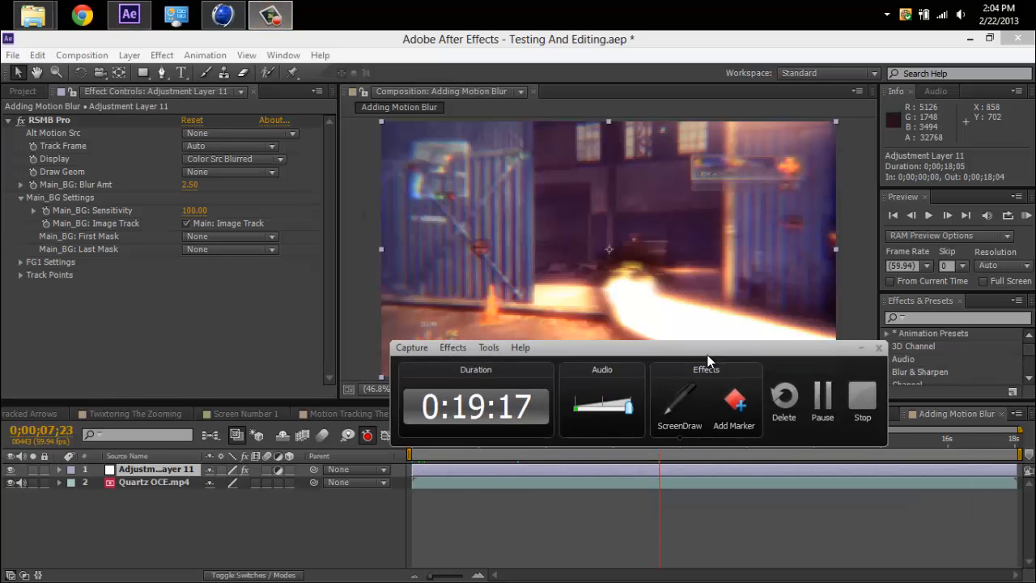